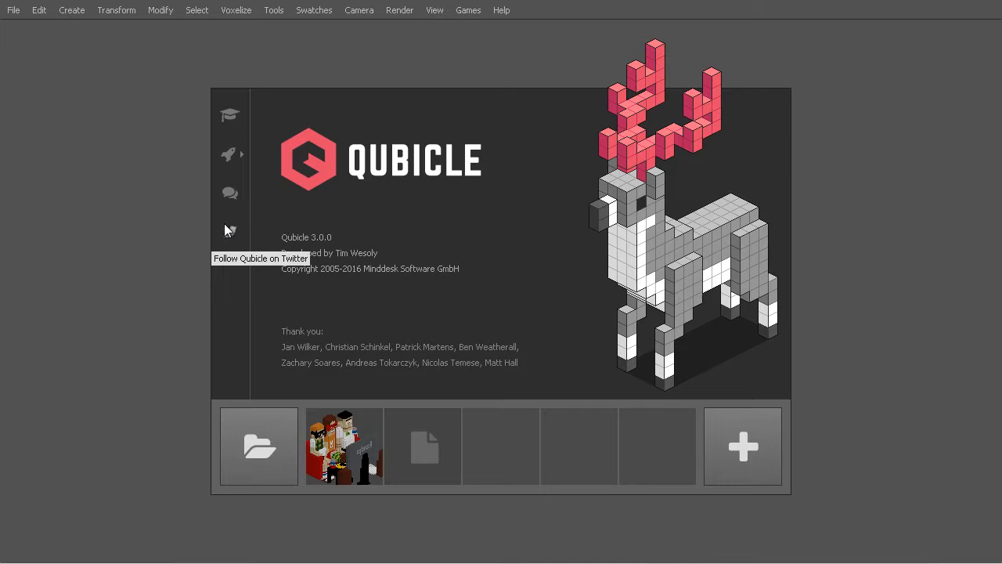
Open the Nerds sample model from the start screen's examples
mouse_move(238, 153)
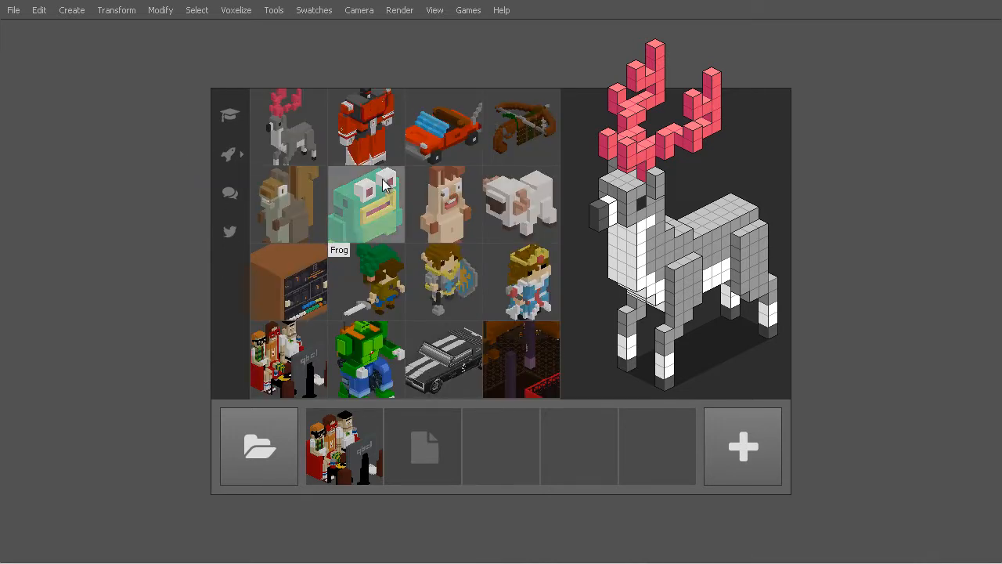
left_click(295, 354)
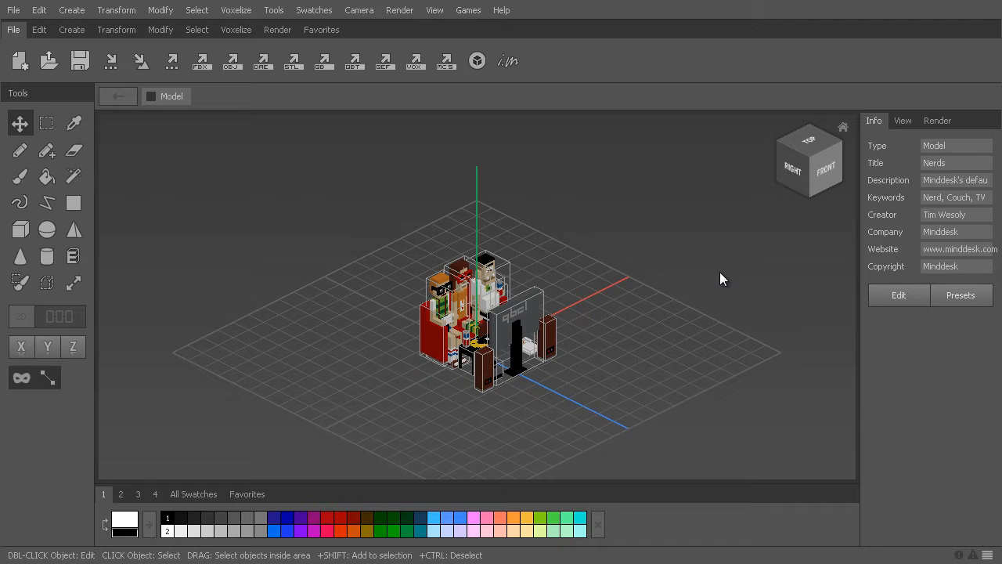
Inspect the Nerds scene by panning, zooming and orbiting around it, and restore the home view
right_click_drag(651, 311, 595, 308)
middle_click_drag(596, 309, 592, 306)
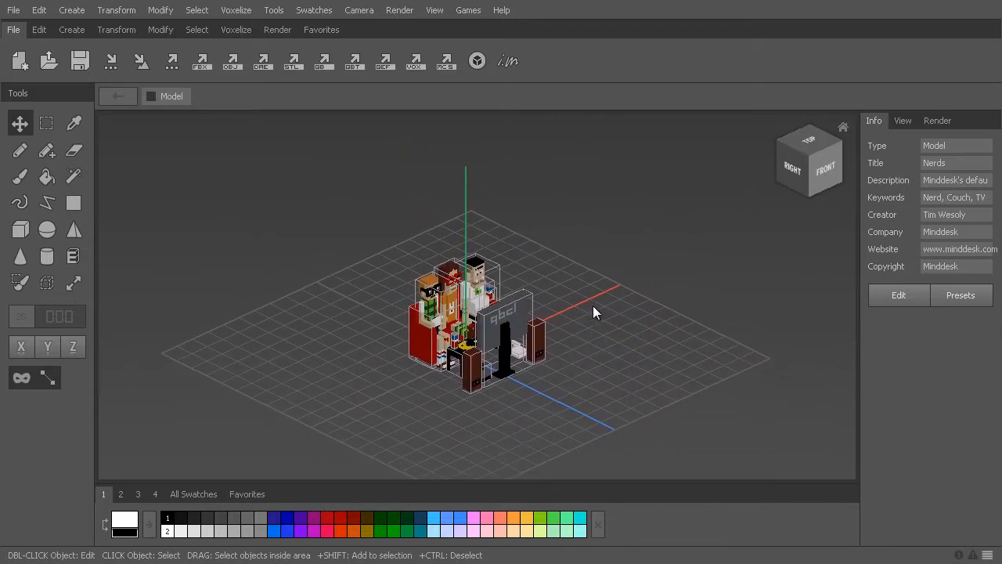
scroll(633, 275, "up", 3)
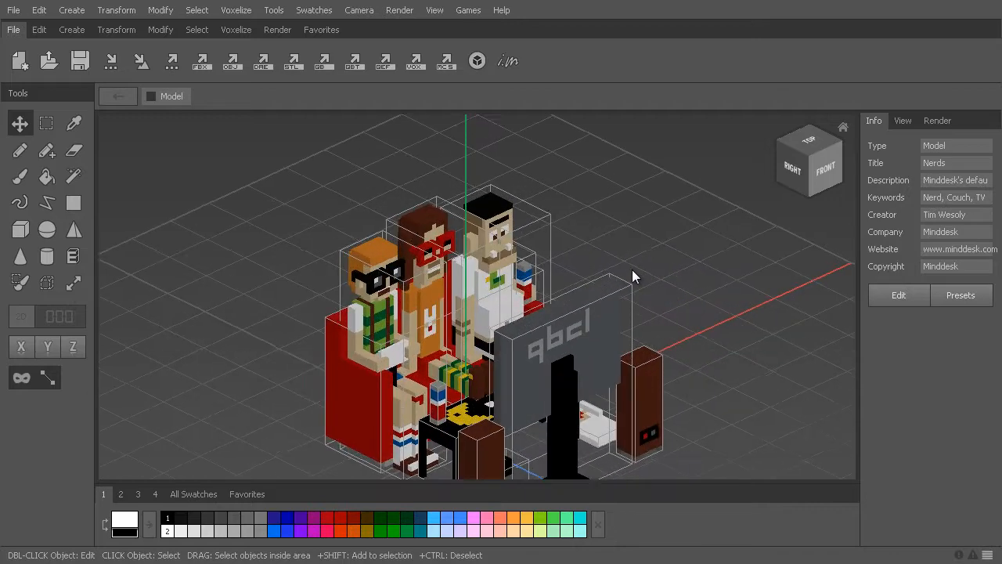
scroll(634, 290, "down", 4)
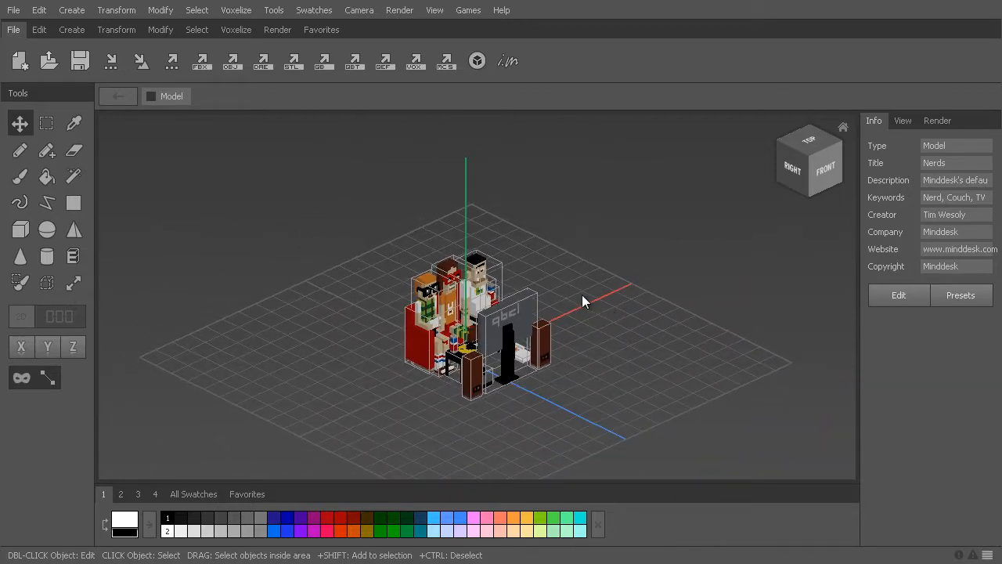
scroll(582, 295, "down", 3)
scroll(582, 294, "up", 6)
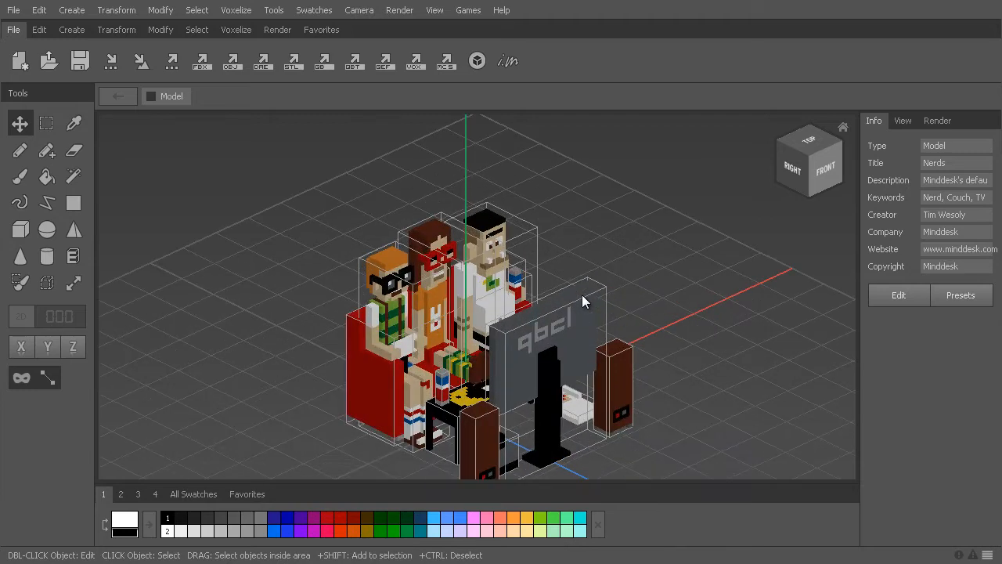
scroll(582, 295, "down", 3)
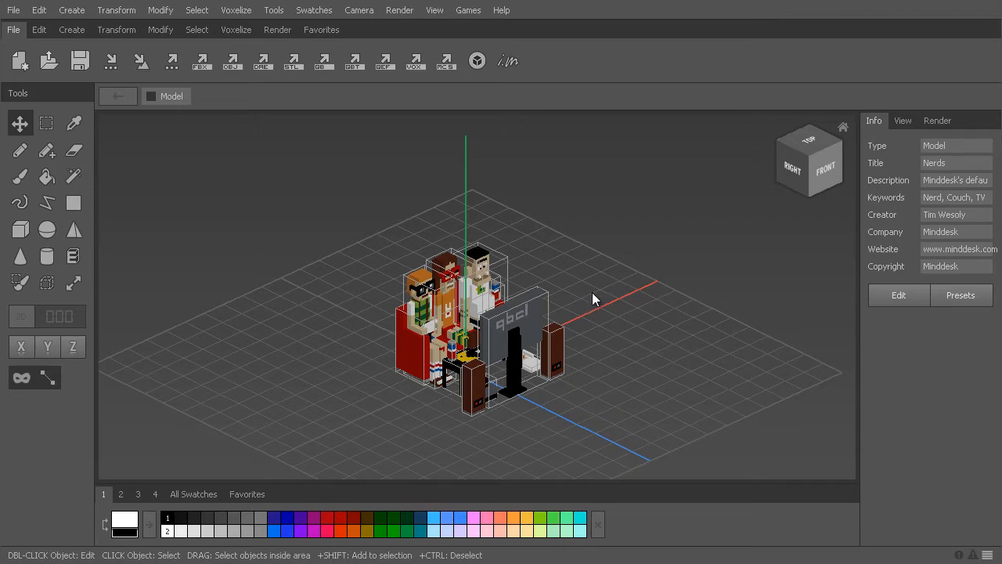
right_click_drag(592, 298, 621, 295)
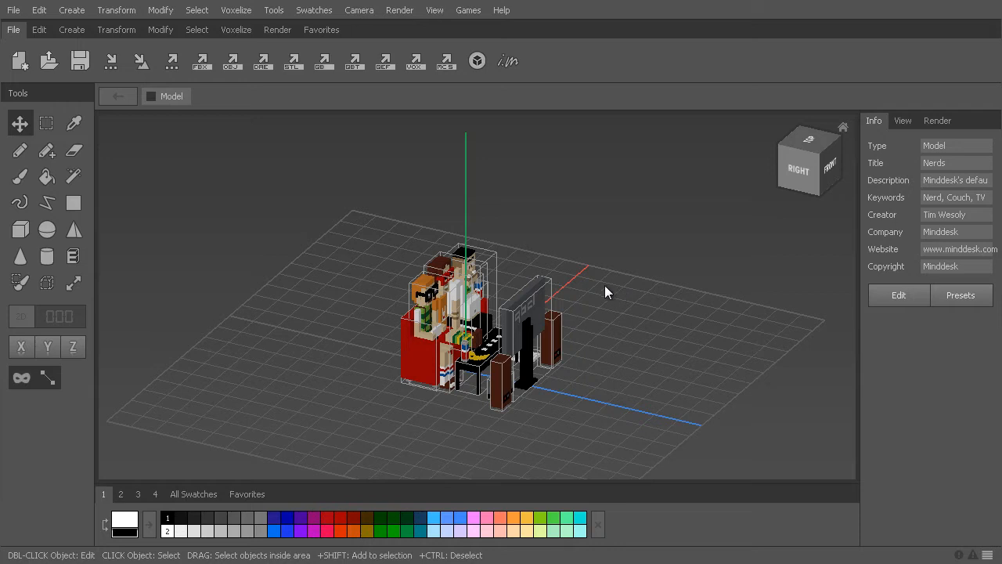
middle_click_drag(580, 285, 544, 255)
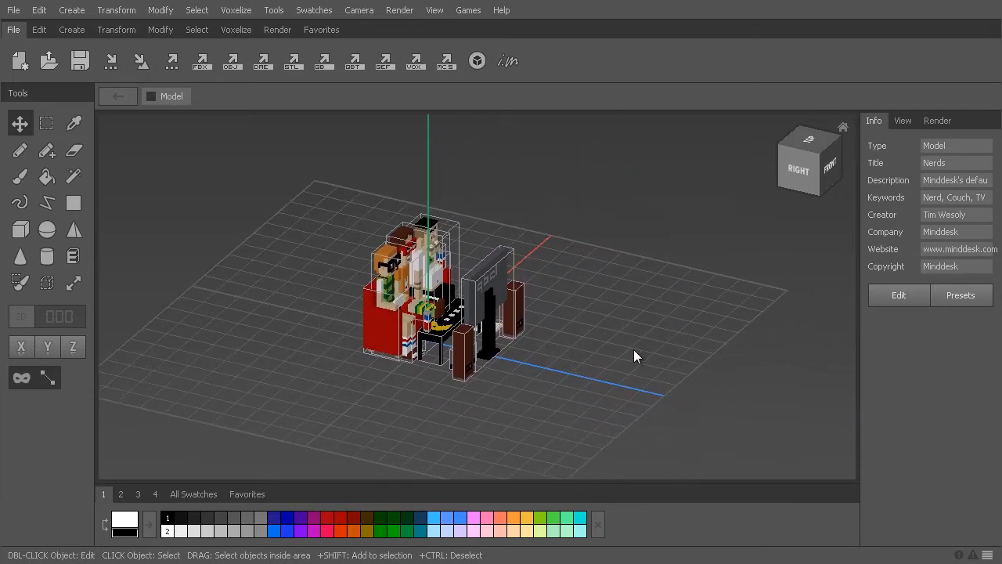
left_click(844, 129)
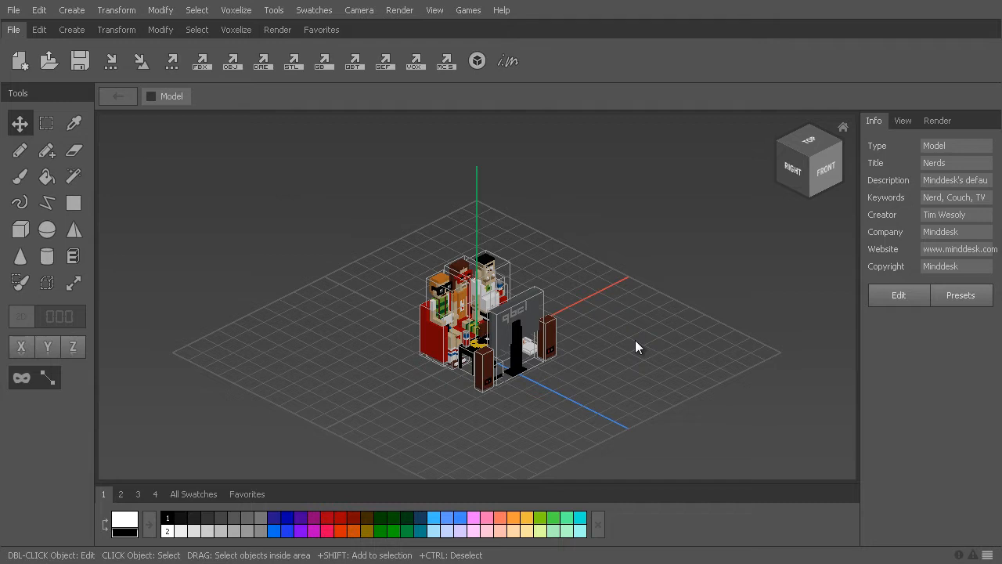
Frame the selected TV in the view, and then frame a larger group of selected objects before clearing the selection
left_click(534, 327)
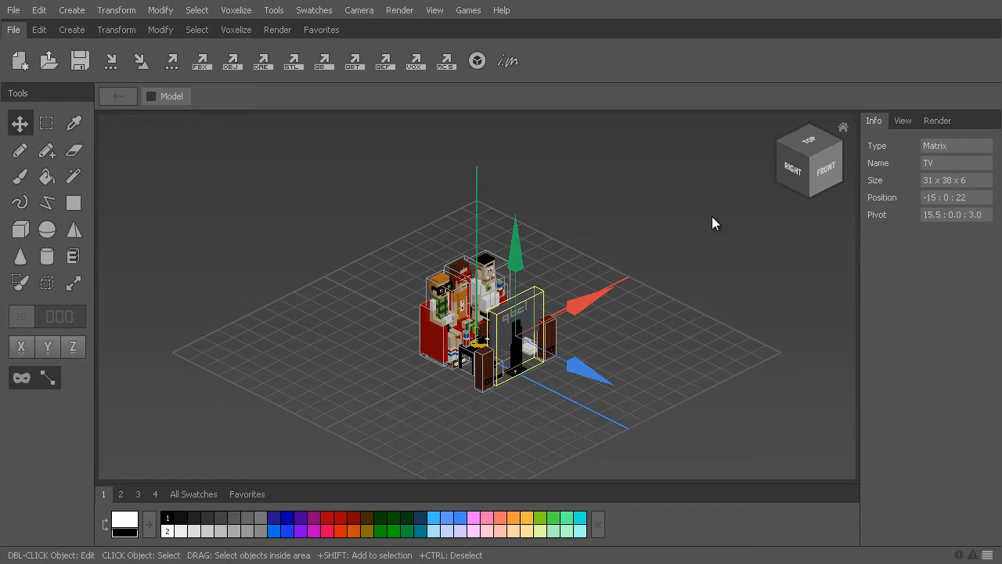
key("f")
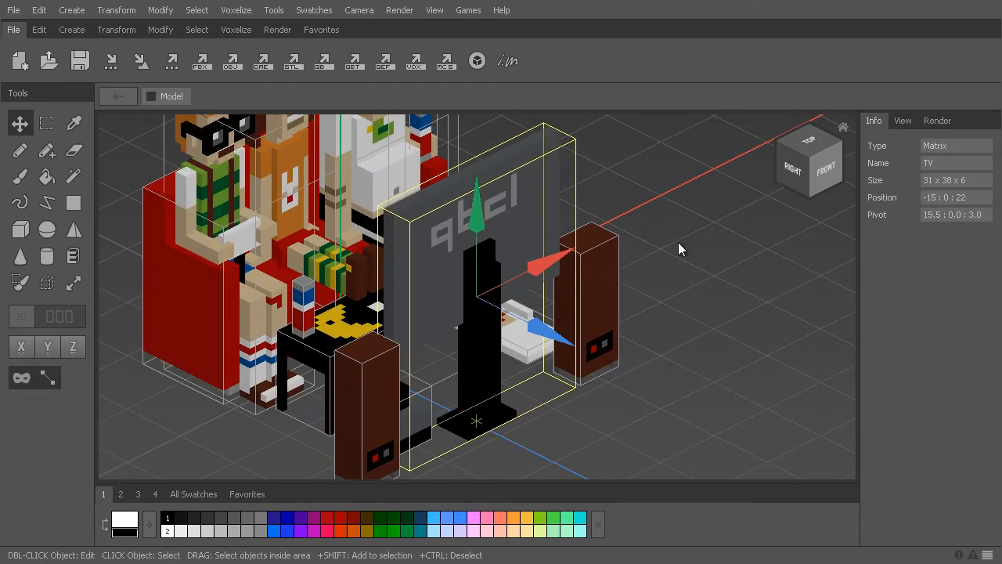
left_click_drag(699, 268, 145, 161)
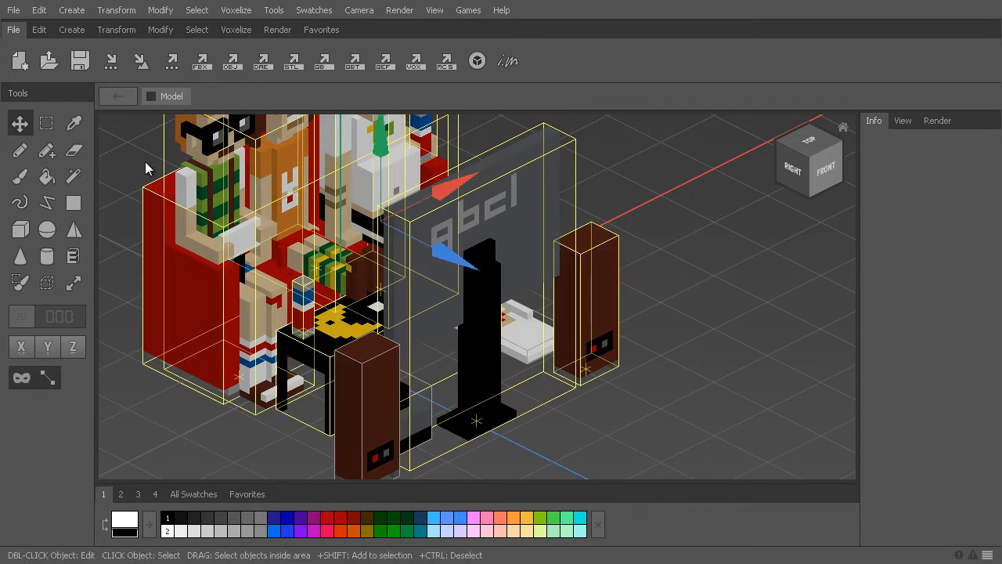
key("f")
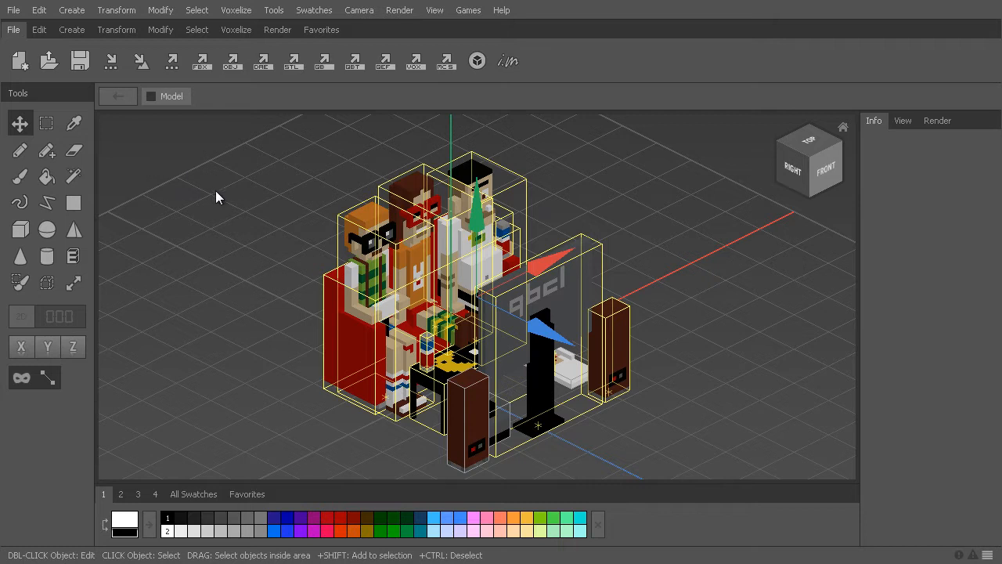
left_click(218, 199)
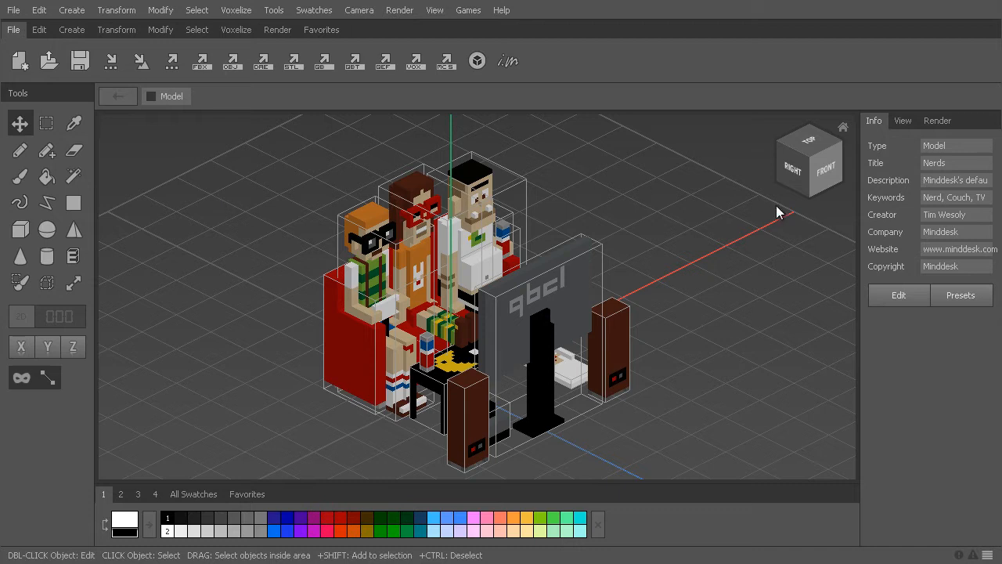
View the whole scene from the front and return to the home view
left_click(829, 172)
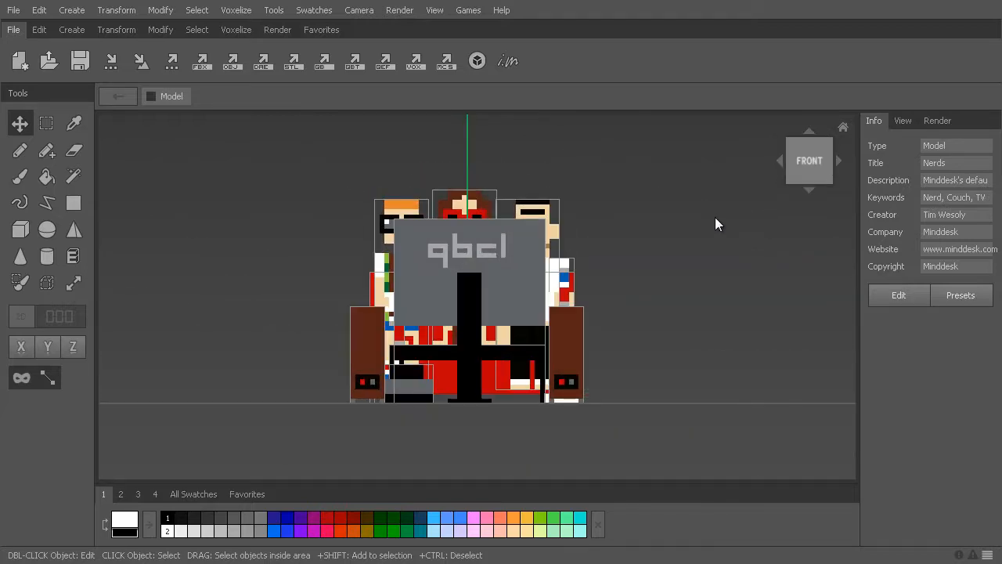
left_click(844, 127)
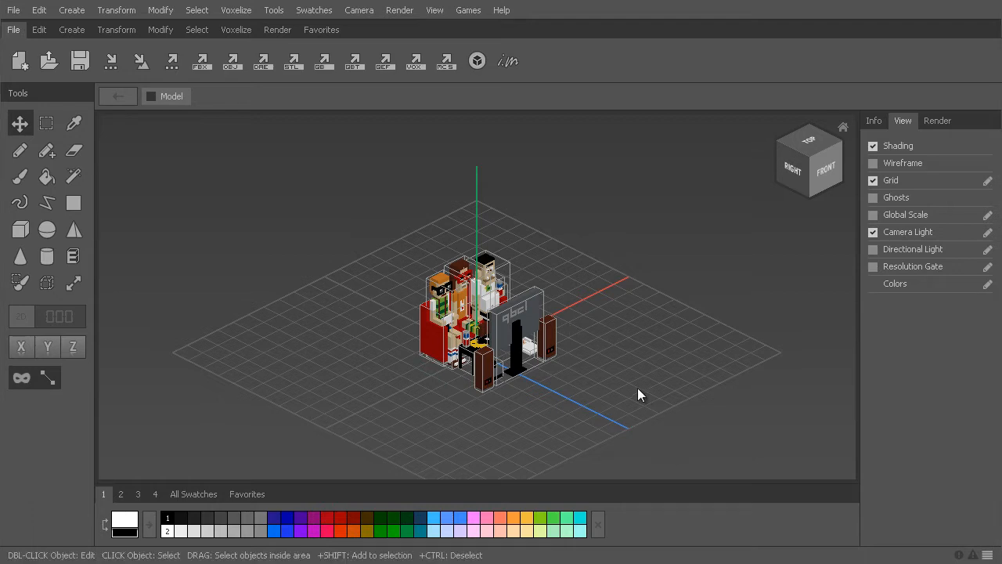
Open the orange-haired character with black glasses for voxel editing
scroll(637, 388, "up", 5)
left_click(337, 396)
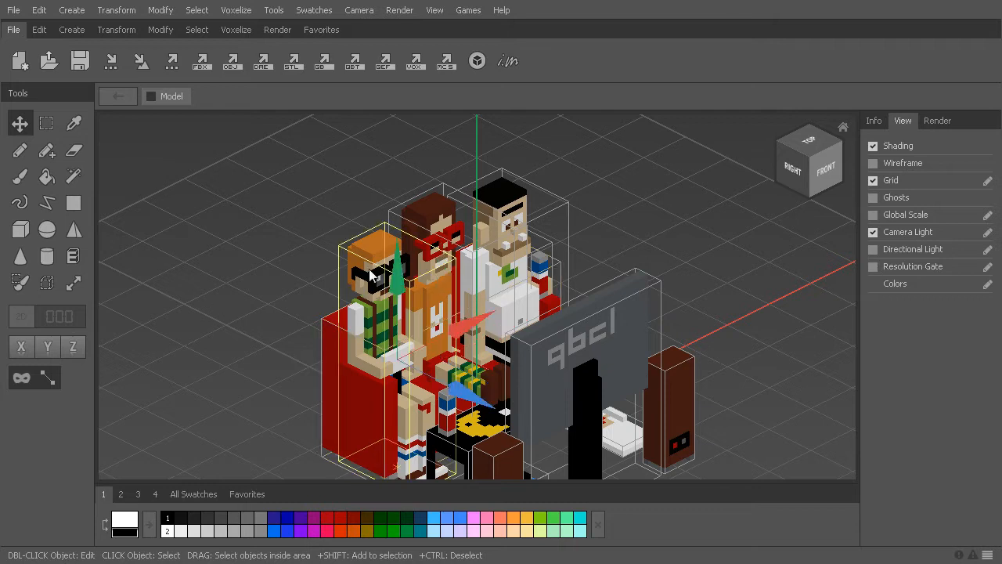
left_click(290, 277)
scroll(290, 277, "down", 3)
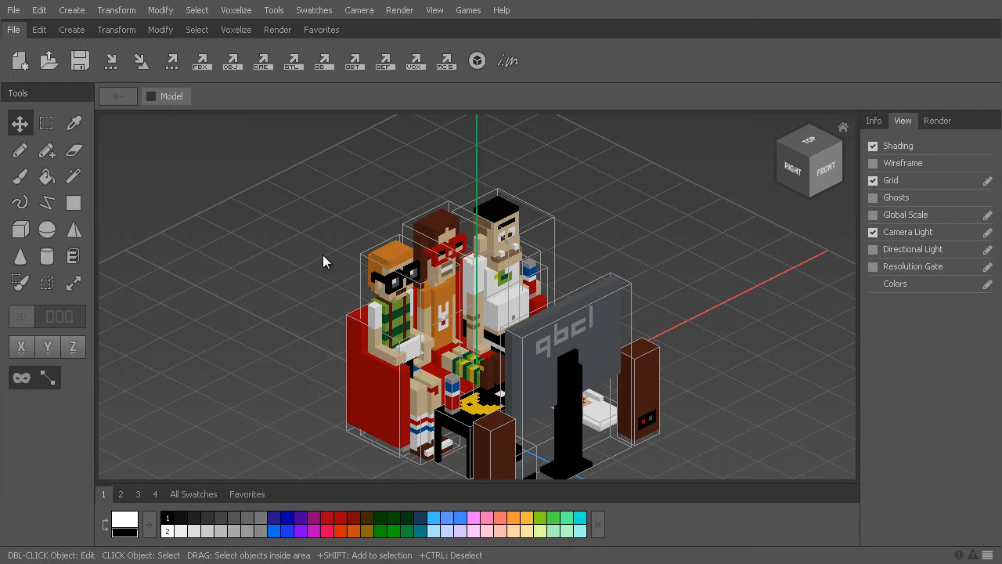
double_click(394, 268)
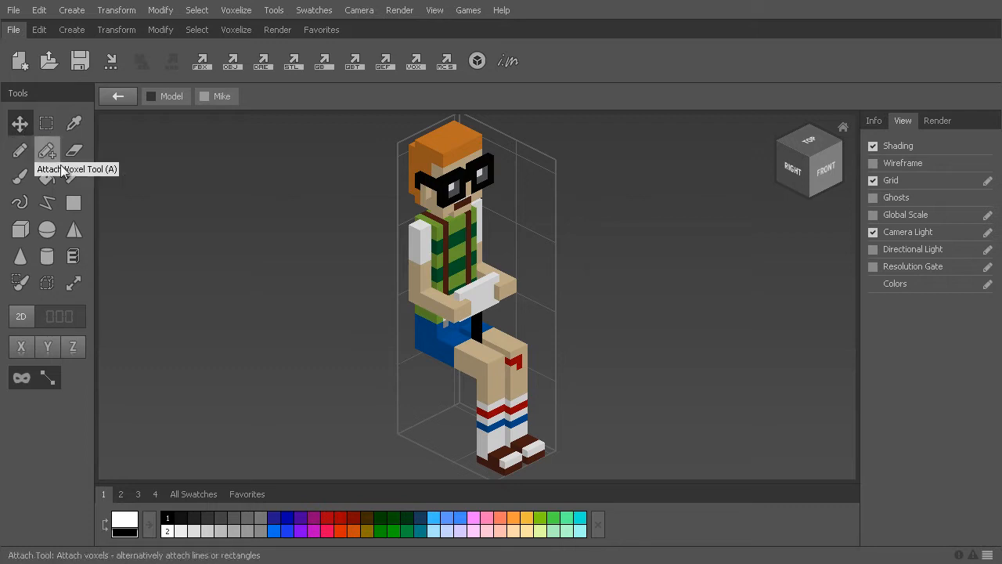
Draw a freehand strip of white voxels across the character's shorts and thigh with the Pencil tool
scroll(261, 204, "up", 3)
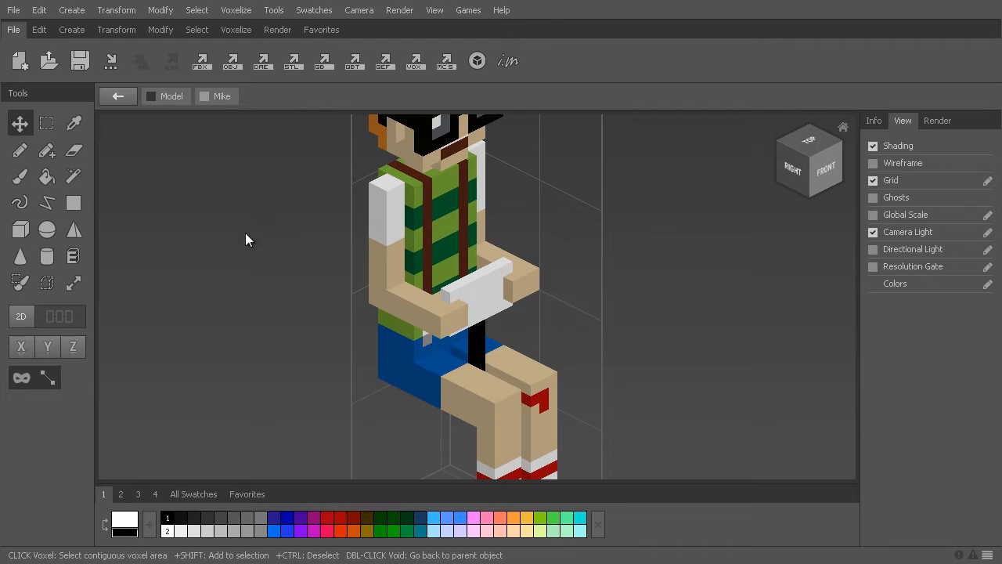
left_click(20, 150)
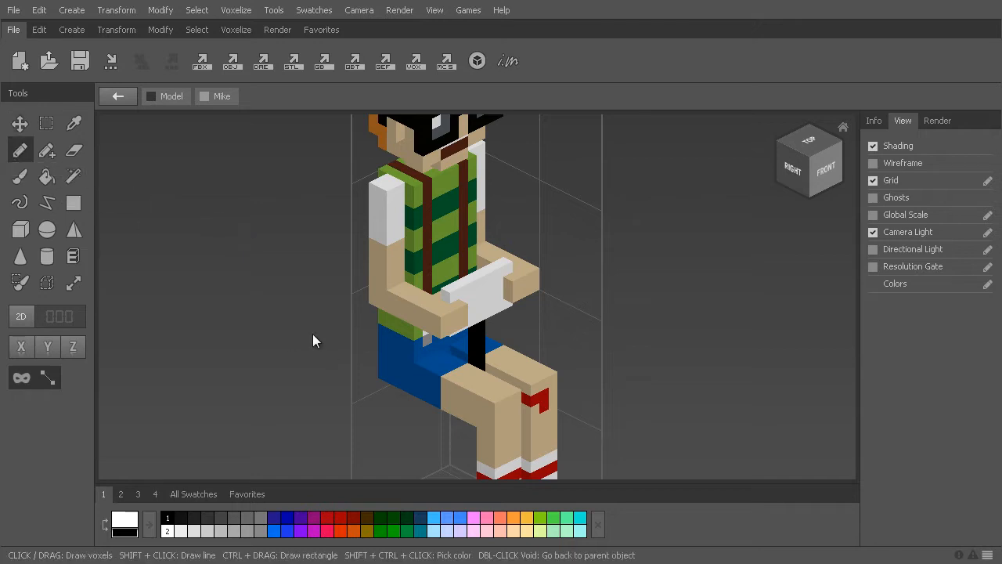
left_click_drag(400, 374, 493, 427)
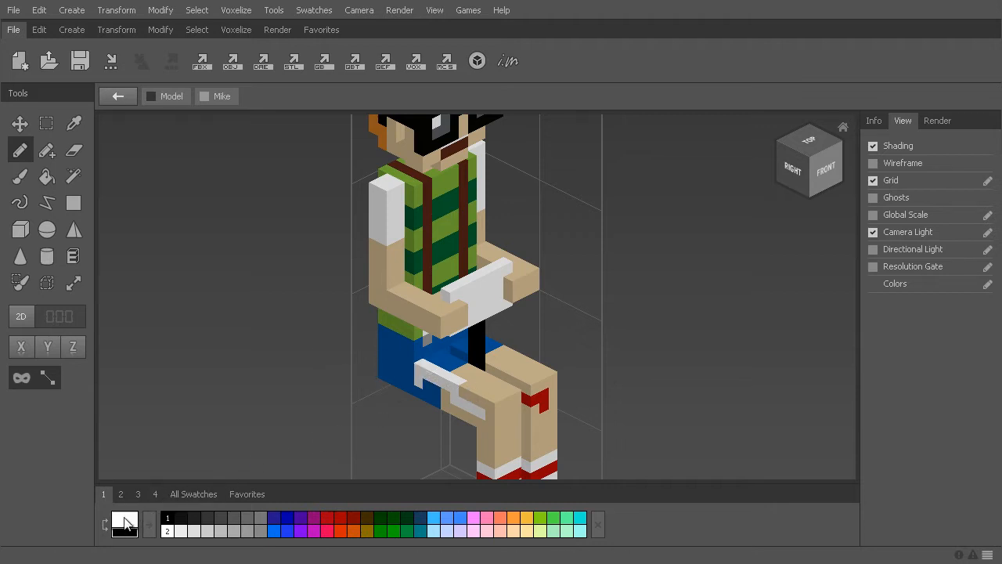
Try several palette colours and set the drawing colour to the pale yellow swatch #FCE4A0
left_click(326, 519)
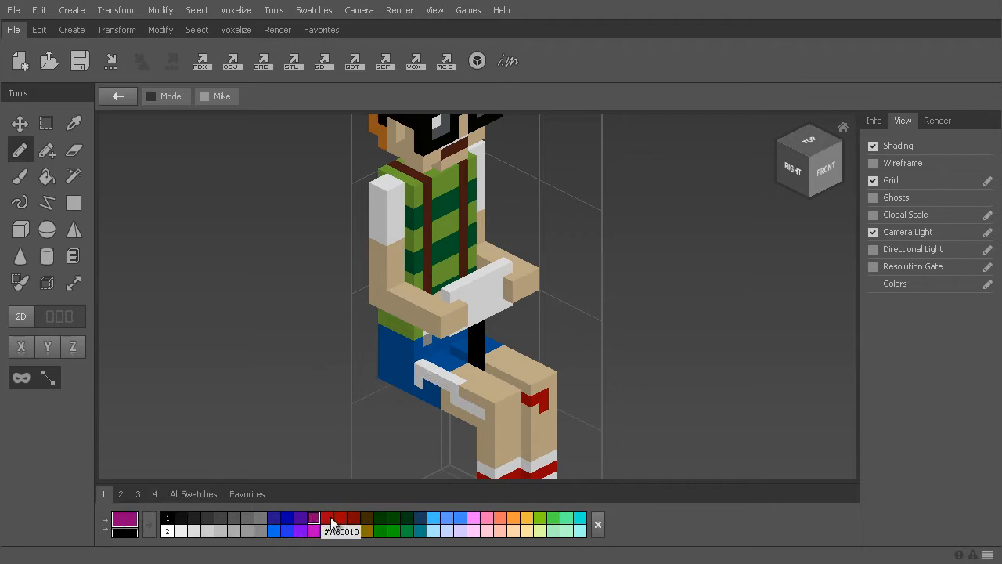
left_click(354, 517)
left_click(407, 519)
left_click(459, 518)
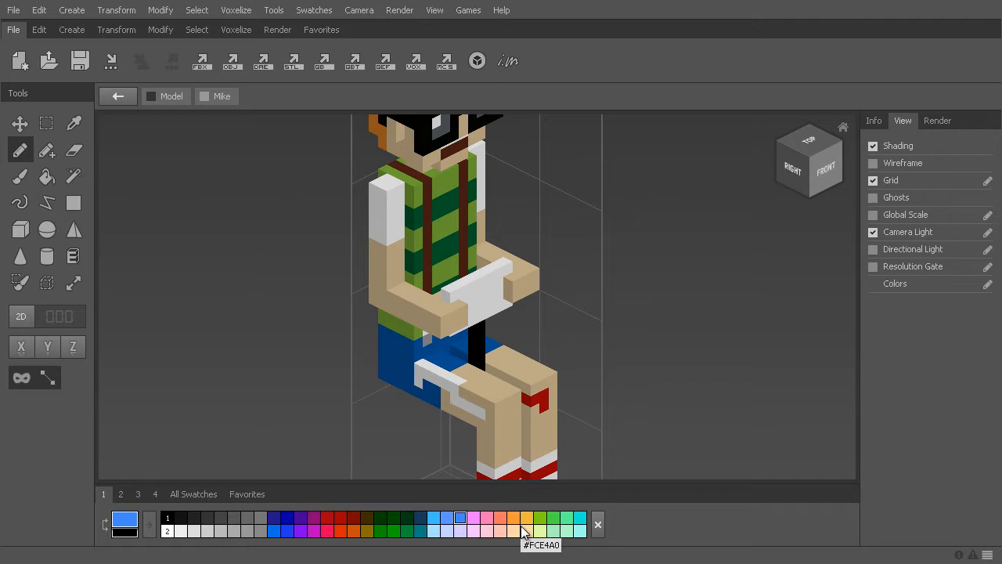
left_click(525, 531)
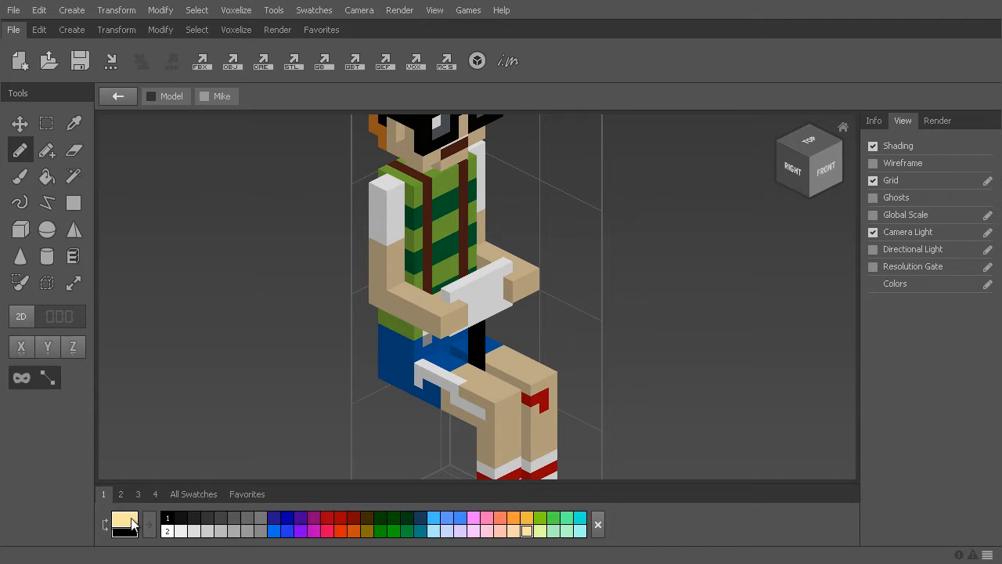
left_click(125, 523)
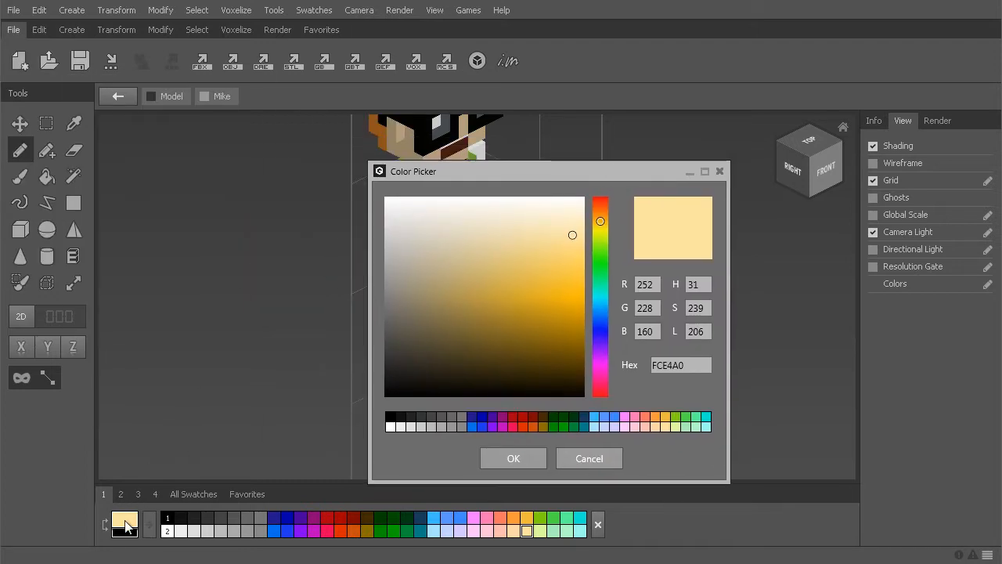
mouse_move(564, 247)
left_mouse_down()
mouse_move(454, 253)
mouse_move(484, 350)
mouse_move(536, 332)
left_mouse_up()
left_click(590, 459)
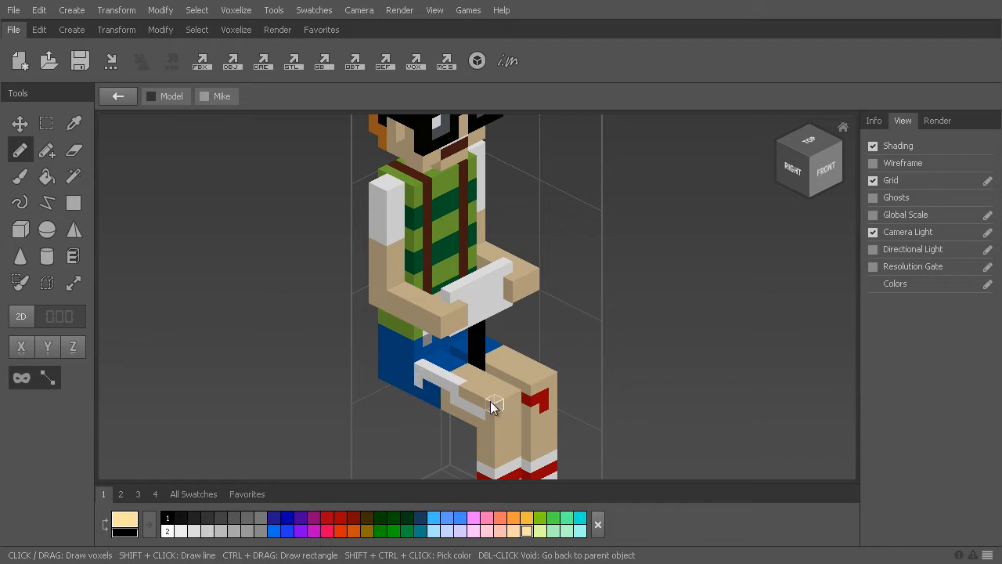
Draw a straight vertical line of pale yellow voxels down the front of the striped shirt between the suspenders
right_click_drag(426, 338, 501, 217)
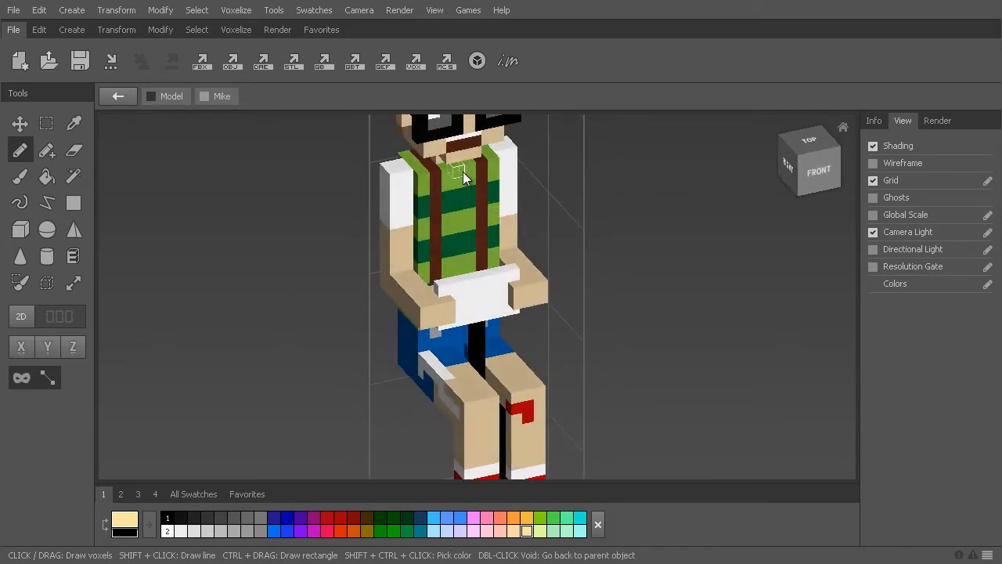
mouse_move(455, 170)
left_mouse_down()
mouse_move(458, 263)
mouse_move(458, 215)
mouse_move(458, 261)
mouse_move(423, 257)
mouse_move(394, 206)
mouse_move(456, 239)
mouse_move(460, 267)
left_mouse_up()
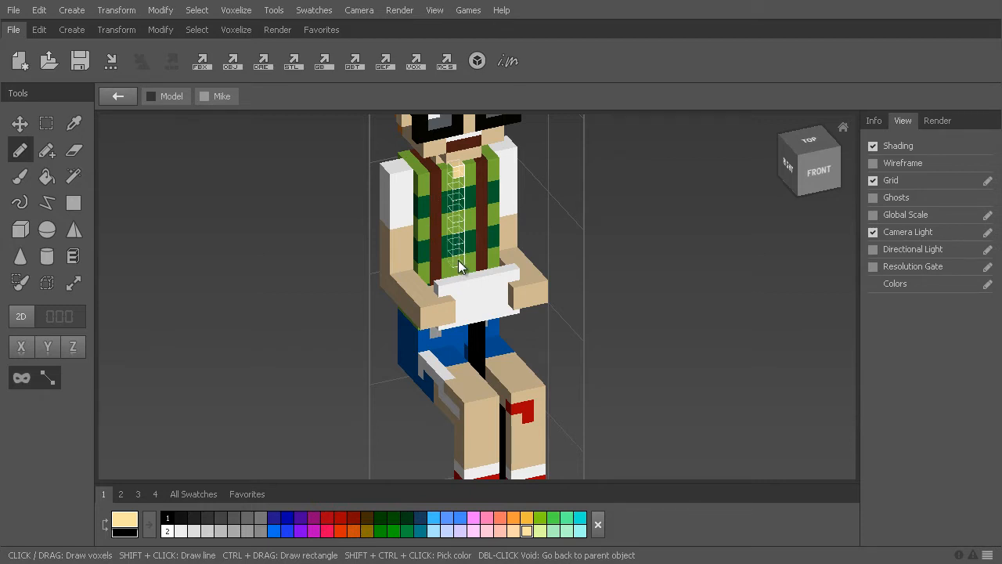
left_click_drag(460, 267, 459, 259)
Try to draw rectangles of pale yellow voxels on the back of the character's striped shirt
right_click_drag(459, 259, 296, 217)
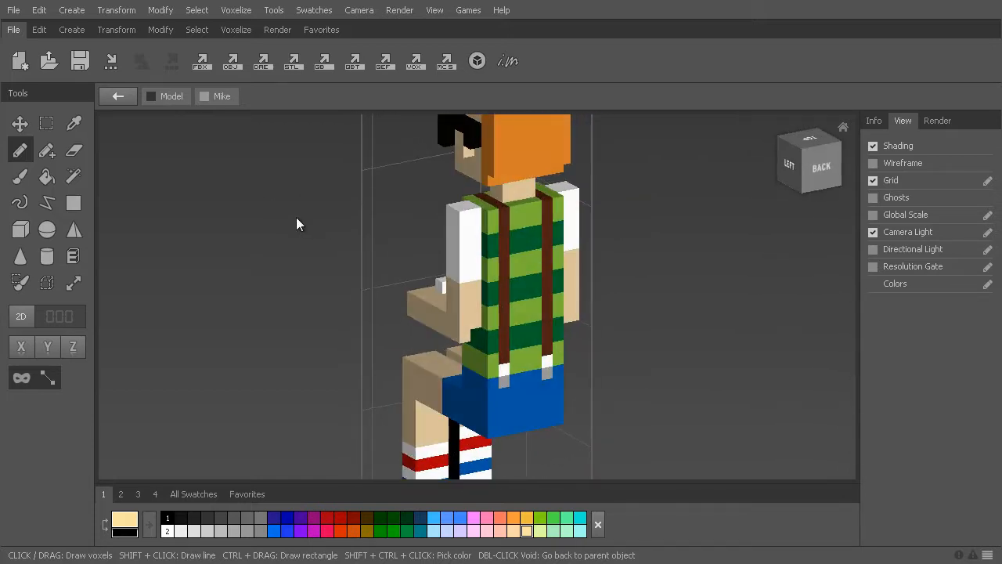
right_click_drag(616, 293, 682, 375)
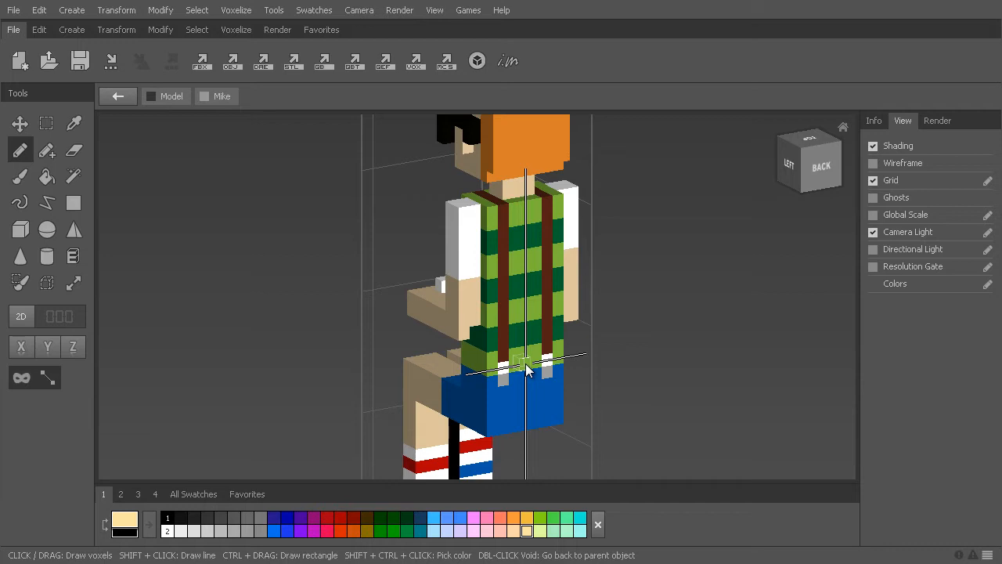
left_click_drag(527, 368, 539, 219, "ctrl")
left_click_drag(635, 294, 681, 380)
left_click_drag(503, 241, 501, 383, "ctrl")
right_click_drag(634, 382, 256, 185)
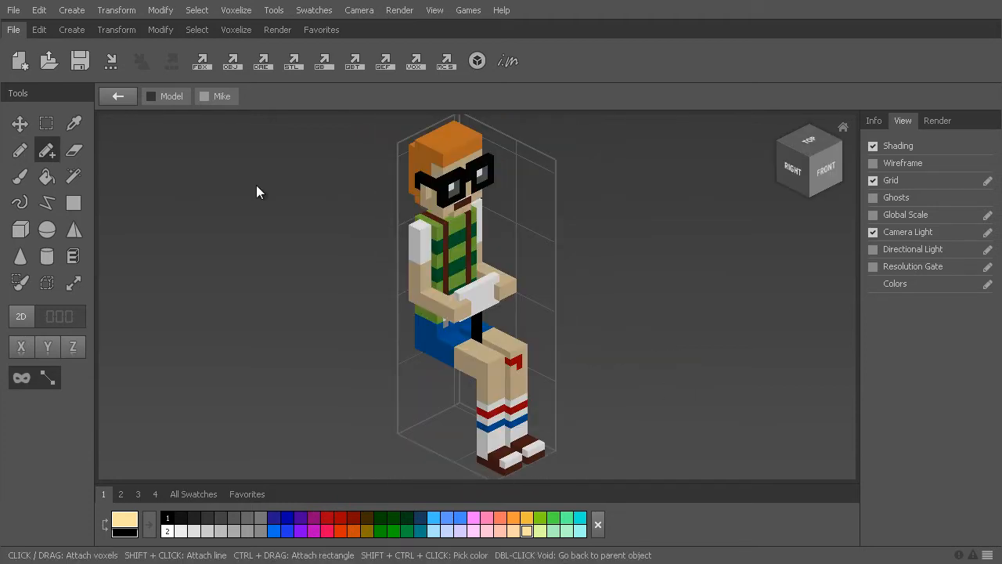
Attach a freehand patch of pale yellow voxels to the front of the striped shirt with the Attach tool
left_click(59, 159)
scroll(316, 236, "up", 4)
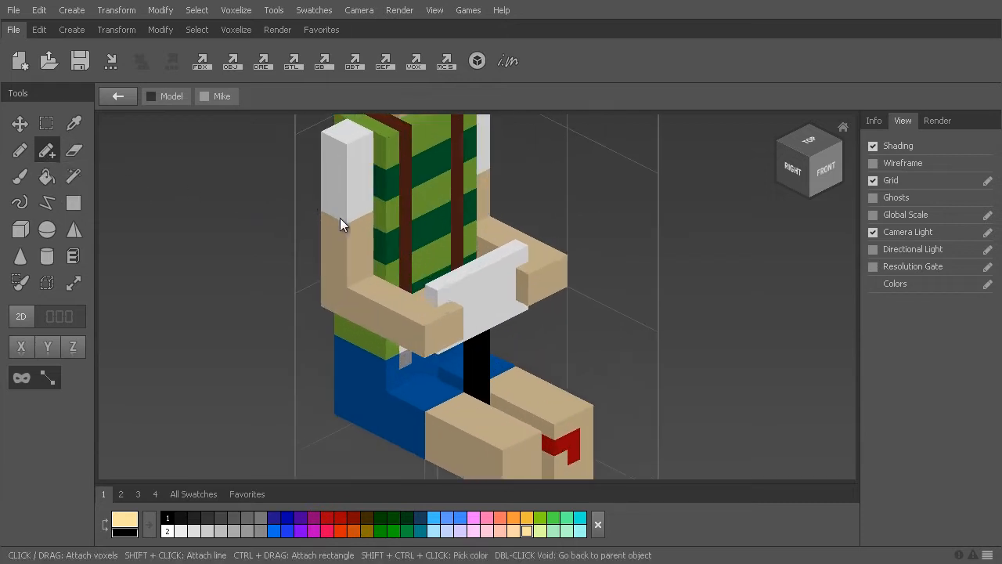
right_click_drag(415, 194, 420, 174)
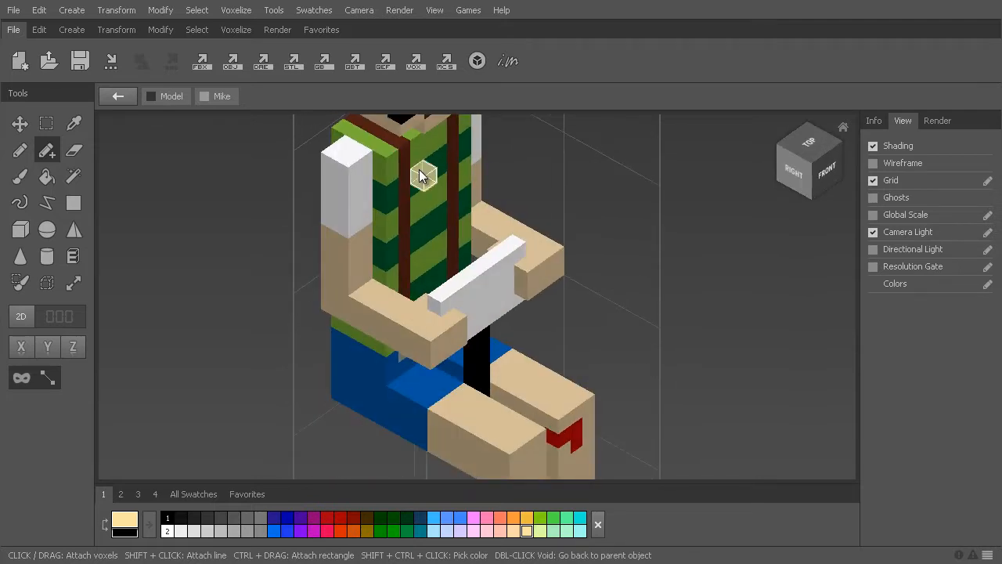
mouse_move(421, 176)
left_mouse_down()
mouse_move(455, 162)
mouse_move(452, 196)
mouse_move(418, 200)
mouse_move(414, 239)
mouse_move(447, 202)
left_mouse_up()
mouse_move(446, 202)
right_mouse_down()
mouse_move(445, 172)
mouse_move(361, 159)
mouse_move(438, 211)
mouse_move(453, 236)
right_mouse_up()
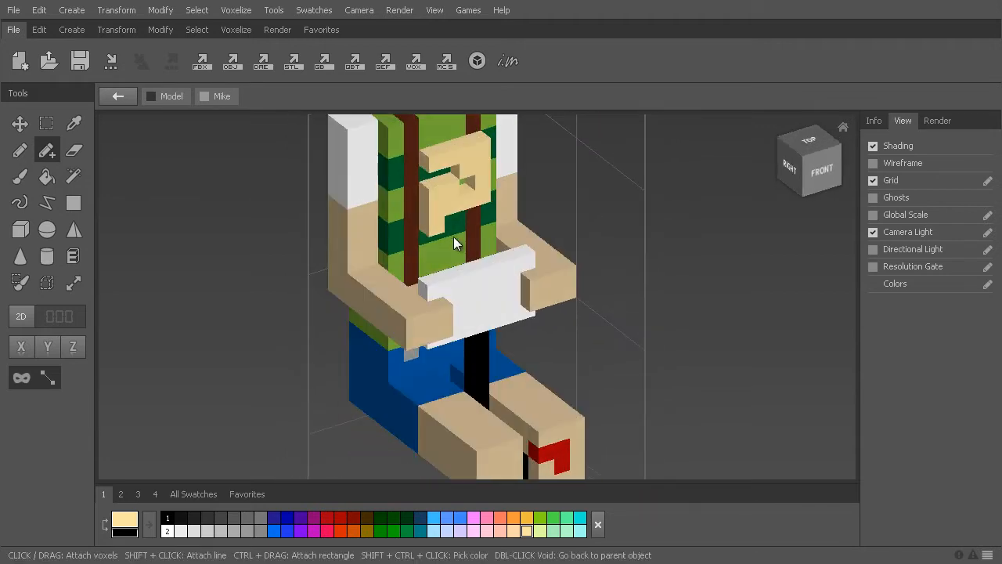
Attach a straight vertical line of pale yellow voxels down the shirt beside the suspender, and more voxels across the upper chest
middle_click_drag(451, 178, 468, 227)
right_click_drag(441, 287, 415, 229)
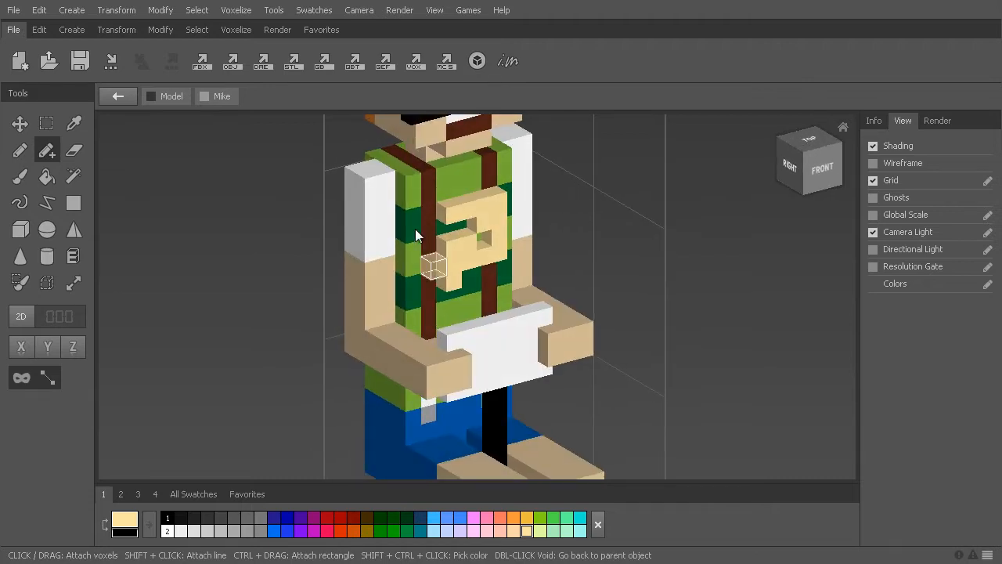
left_click_drag(415, 186, 419, 327)
right_click_drag(419, 326, 316, 314)
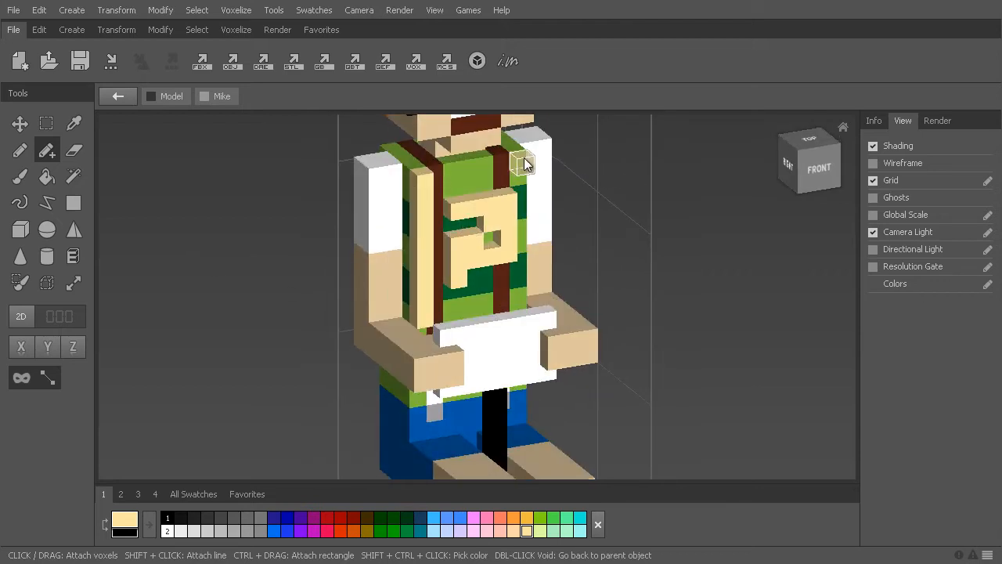
left_click_drag(524, 157, 454, 181)
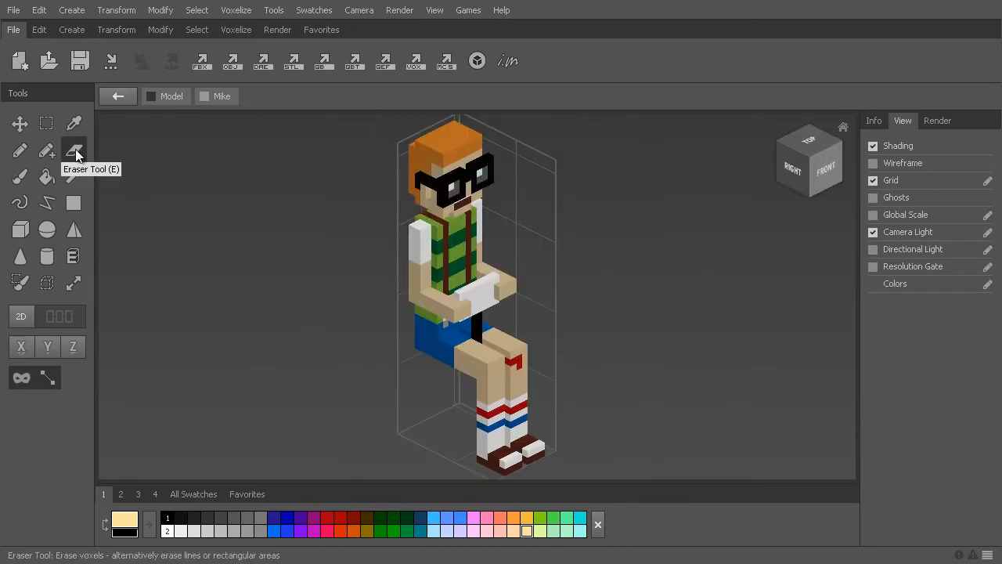
Erase a freehand strip of voxels down the character's right sleeve and along the forearm with the Eraser tool
left_click(74, 150)
scroll(352, 213, "up", 3)
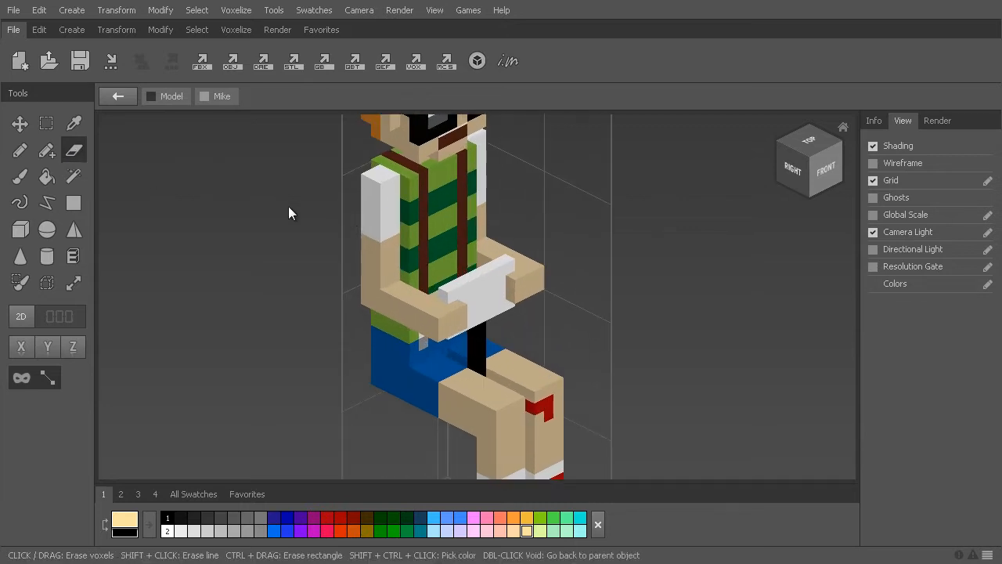
left_click_drag(385, 186, 389, 270)
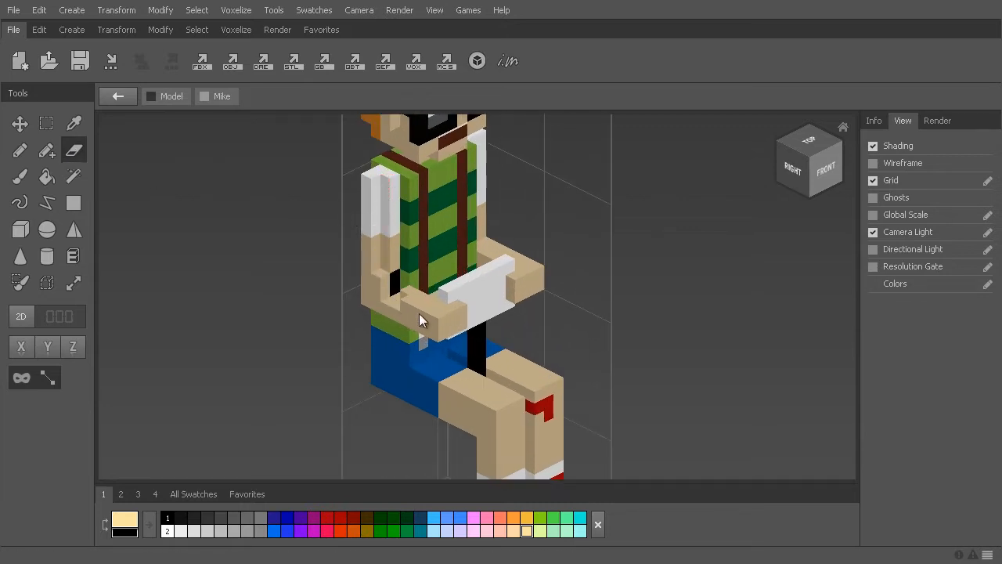
left_click_drag(419, 314, 380, 280)
mouse_move(274, 284)
right_mouse_down()
mouse_move(253, 184)
mouse_move(348, 220)
mouse_move(302, 251)
mouse_move(254, 217)
mouse_move(390, 205)
right_mouse_up()
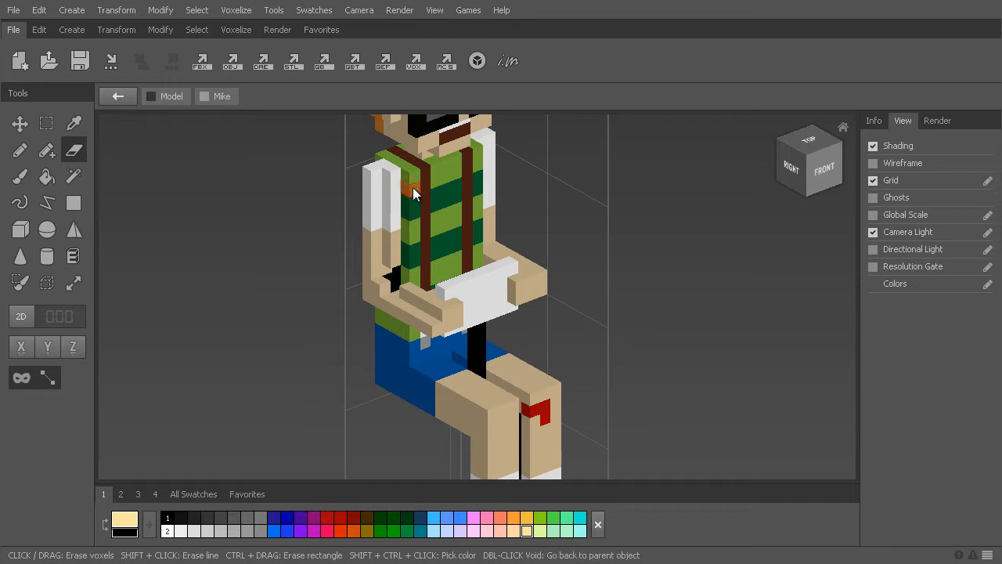
Erase voxels from the right thigh to the shorts, and a rectangle of voxels on the back of the striped shirt
left_click_drag(484, 412, 405, 371)
mouse_move(364, 388)
right_mouse_down()
mouse_move(364, 341)
mouse_move(433, 321)
mouse_move(548, 368)
mouse_move(646, 353)
mouse_move(576, 264)
right_mouse_up()
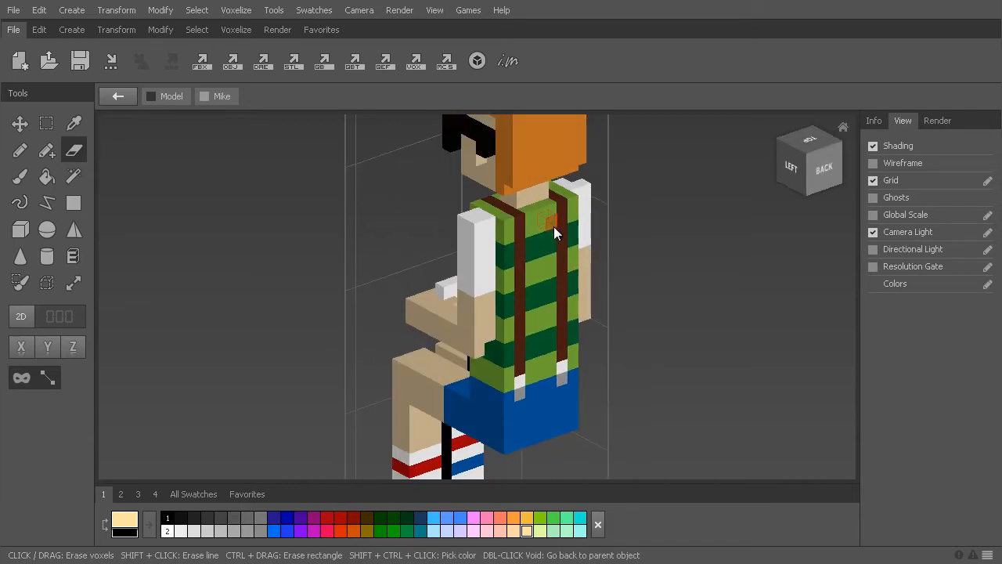
left_click_drag(554, 226, 533, 383, "ctrl")
right_click_drag(756, 392, 674, 170)
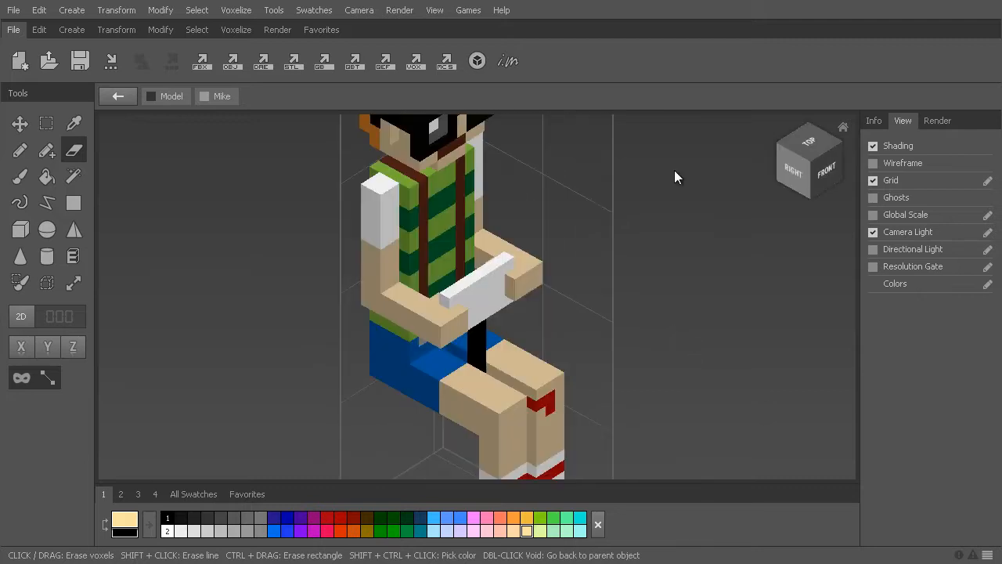
Set the drawing colour to light blue and paint a freehand stroke over the sleeve and shirt with the Paint tool
left_click(22, 179)
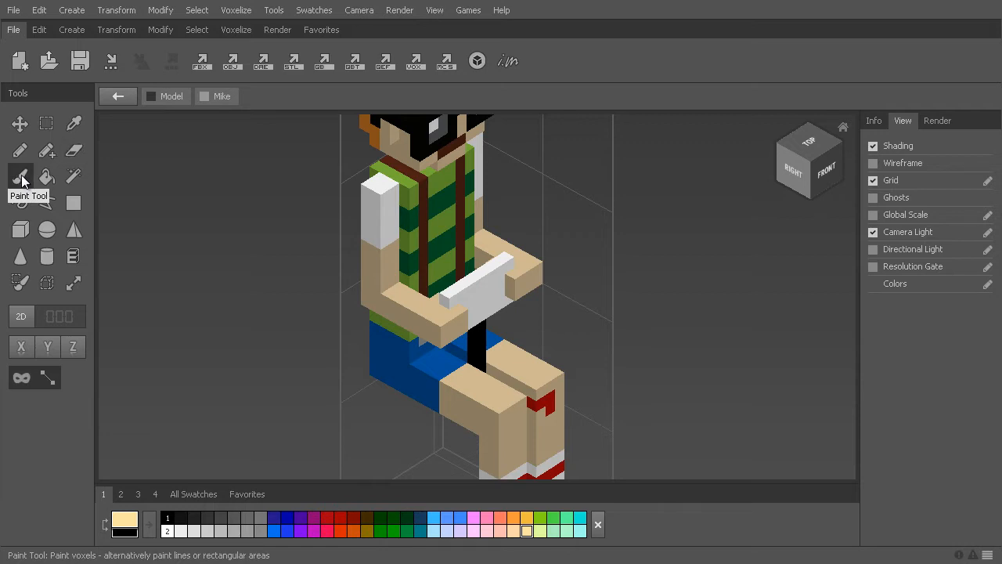
left_click(448, 520)
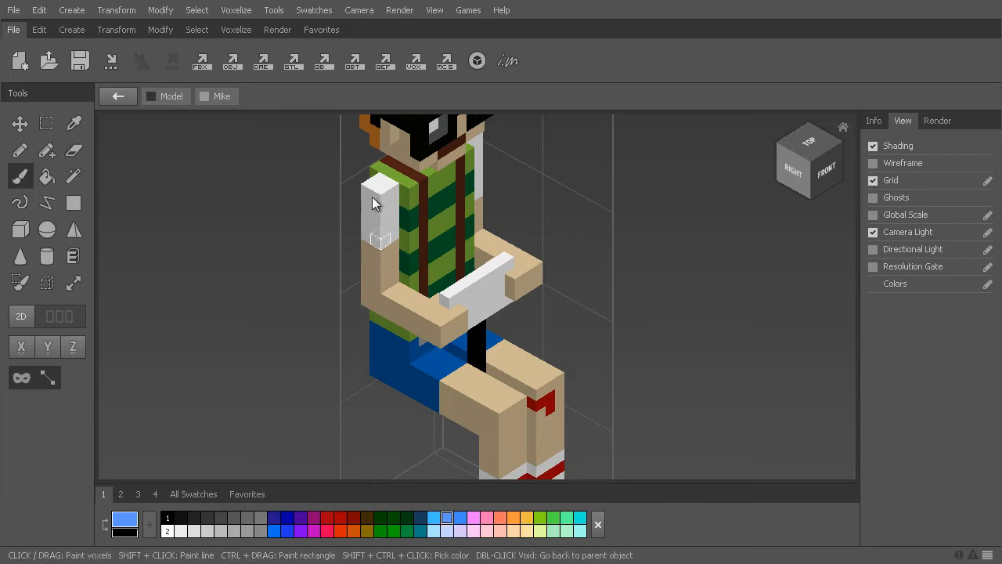
mouse_move(371, 237)
left_mouse_down()
mouse_move(490, 195)
mouse_move(657, 190)
left_mouse_up()
mouse_move(596, 298)
right_mouse_down()
mouse_move(591, 241)
mouse_move(640, 235)
mouse_move(542, 260)
mouse_move(591, 267)
mouse_move(595, 296)
right_mouse_up()
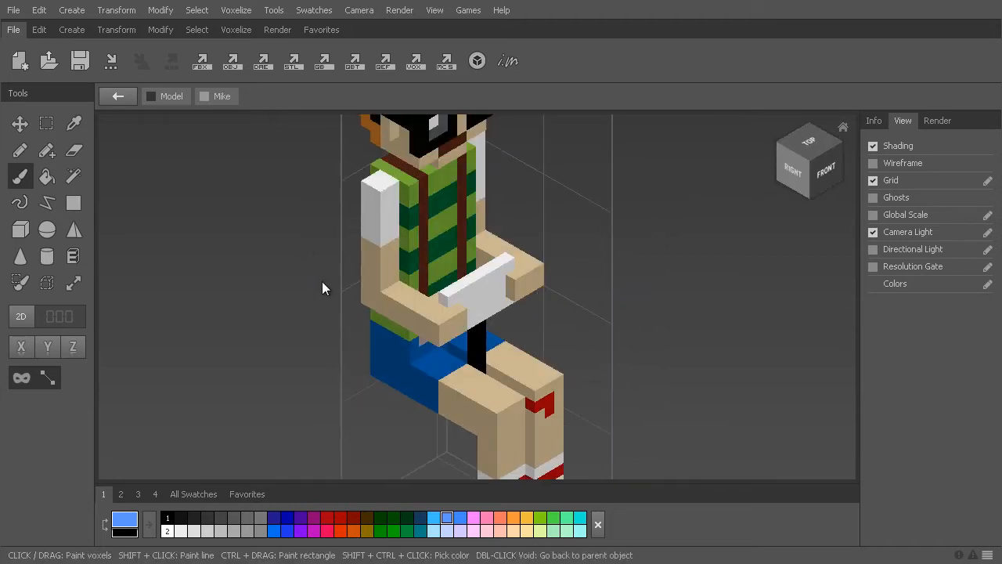
Paint connected straight light blue lines along the right forearm, up the arm to the shoulder and across to the other forearm
left_click(437, 327)
left_click(376, 296, "shift")
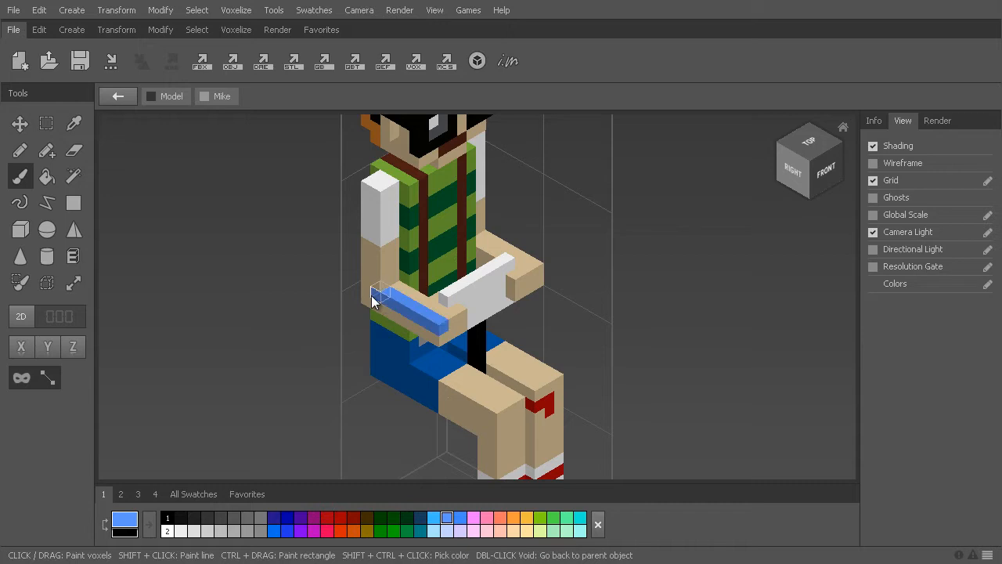
left_click(380, 191, "shift")
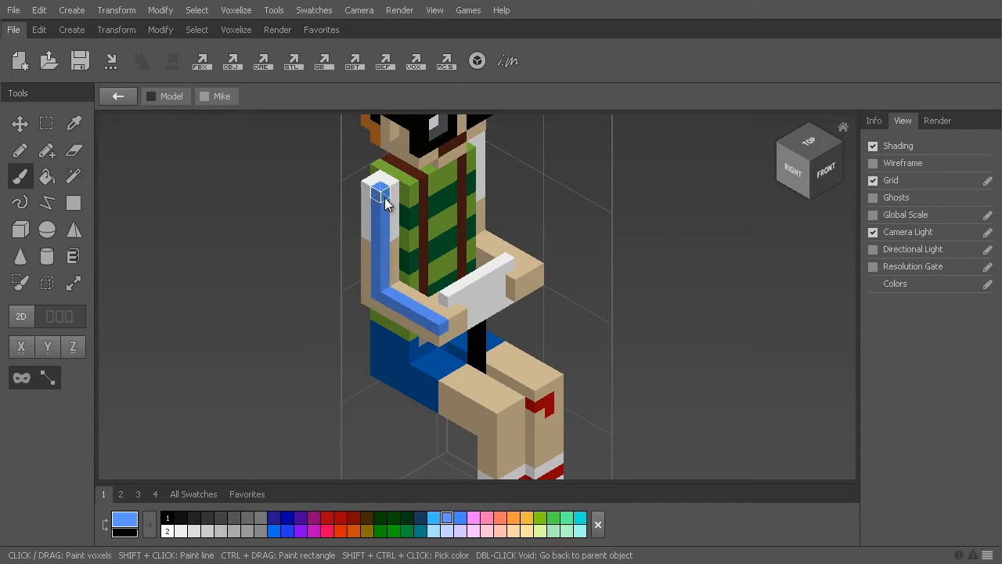
left_click(543, 272, "shift")
mouse_move(675, 351)
right_mouse_down()
mouse_move(640, 306)
mouse_move(585, 308)
right_mouse_up()
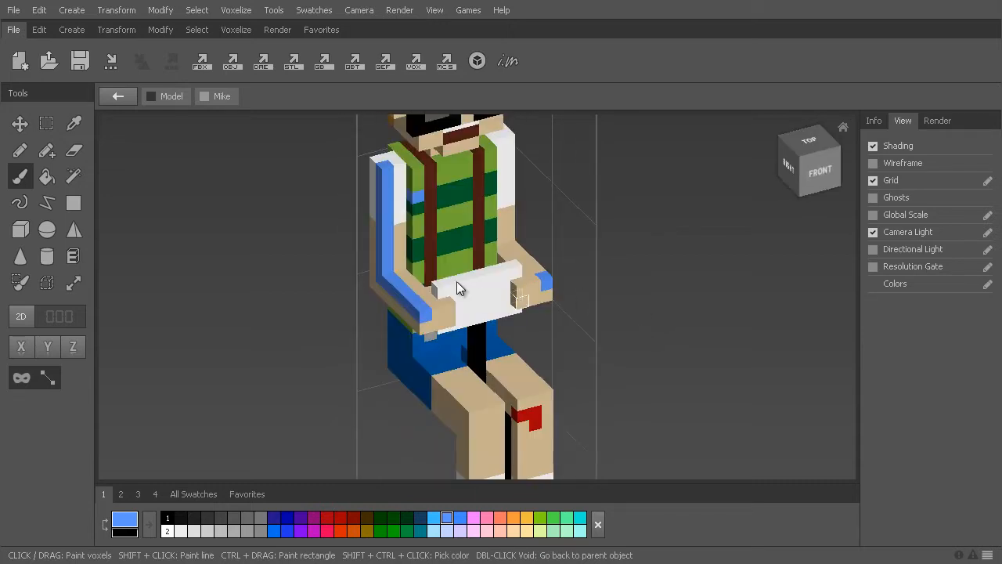
Paint a light blue rectangle over the side of the character's shorts, thigh and lower leg
mouse_move(510, 414)
right_mouse_down()
mouse_move(654, 357)
mouse_move(592, 444)
right_mouse_up()
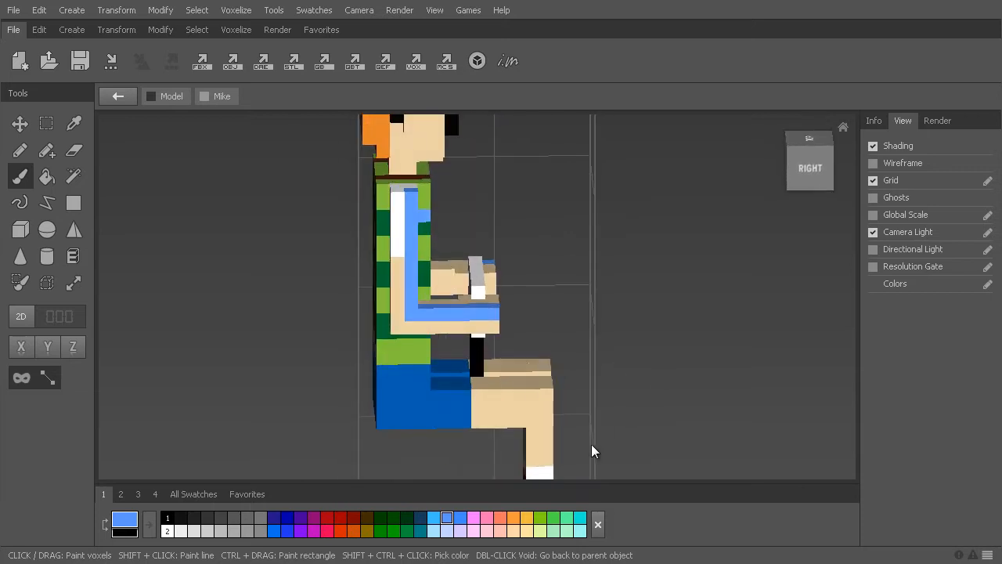
middle_click_drag(591, 389, 617, 255)
mouse_move(561, 271)
left_mouse_down("ctrl")
mouse_move(364, 443)
mouse_move(413, 415)
left_mouse_up("ctrl")
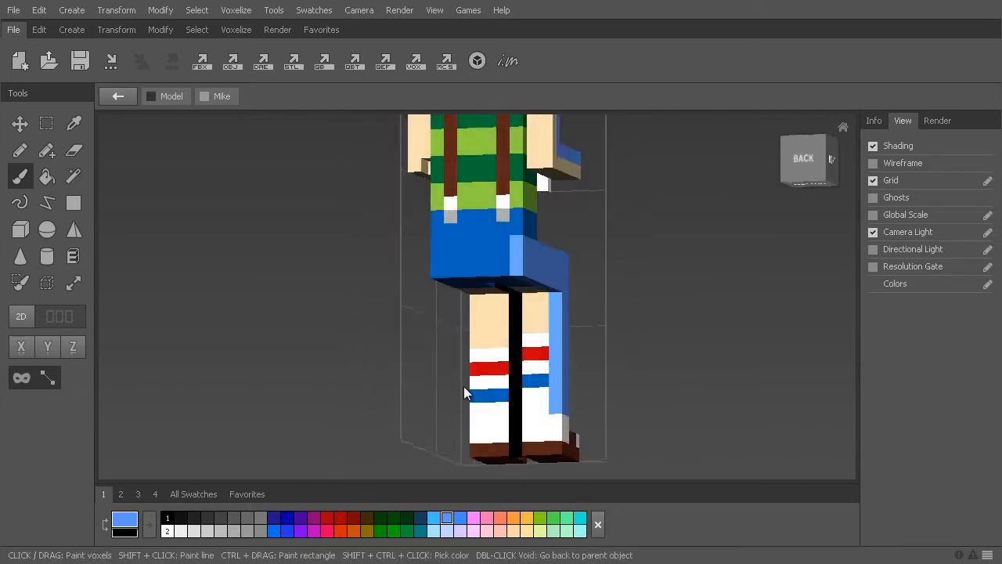
mouse_move(464, 386)
right_mouse_down()
mouse_move(412, 378)
mouse_move(261, 227)
right_mouse_up()
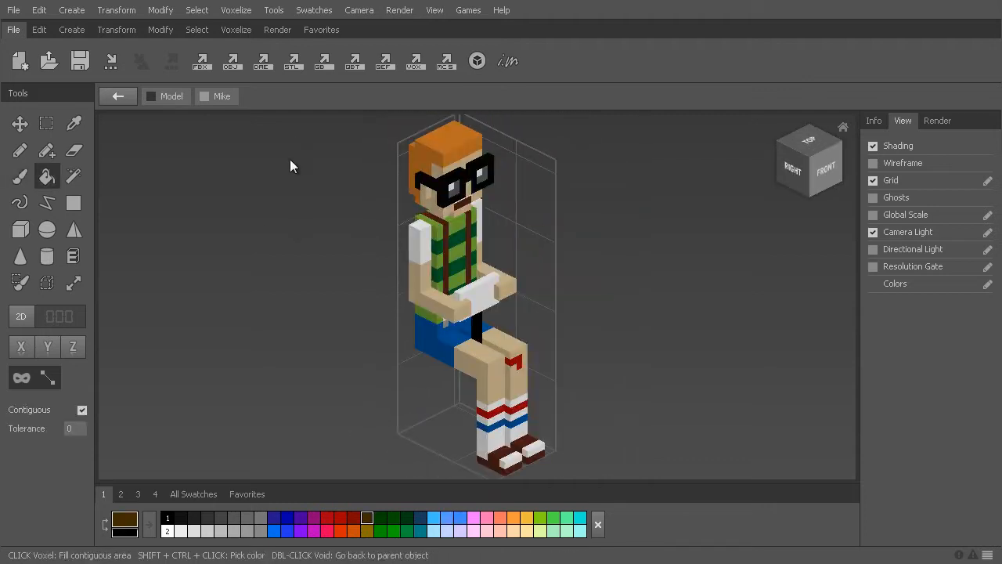
Fill the hair with dark brown, and with Contiguous turned off fill all skin-coloured voxels with orange
left_click(456, 149)
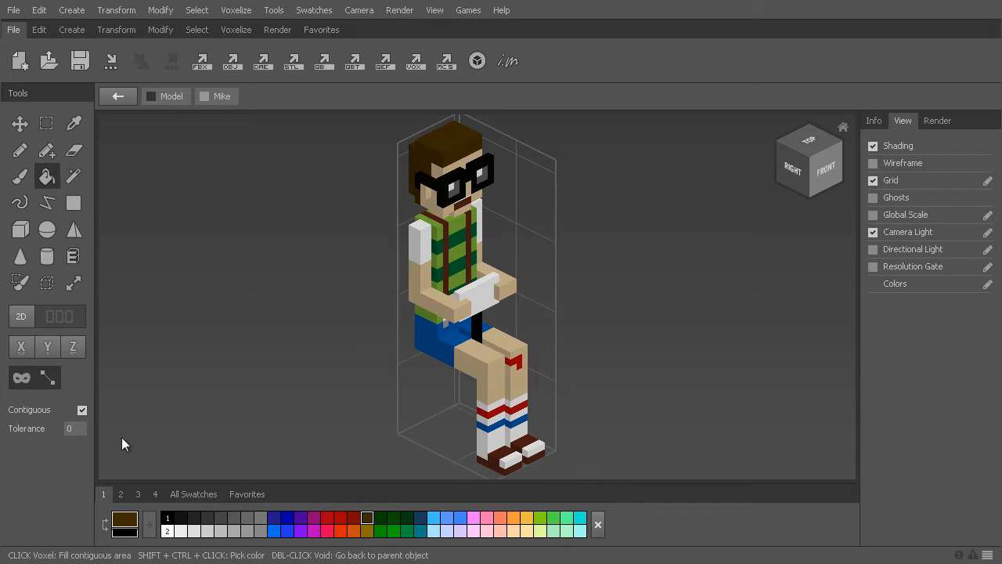
left_click(31, 408)
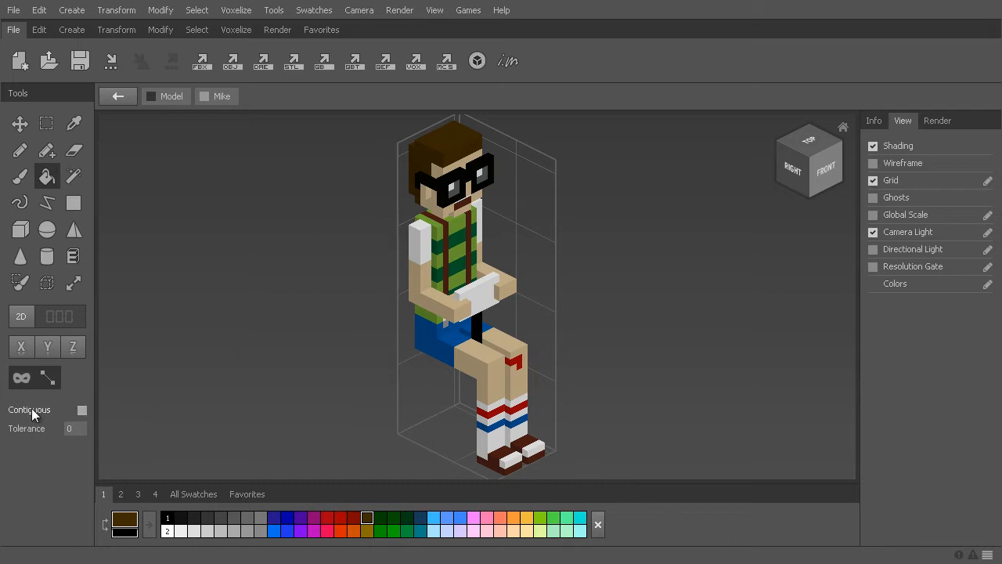
left_click(354, 531)
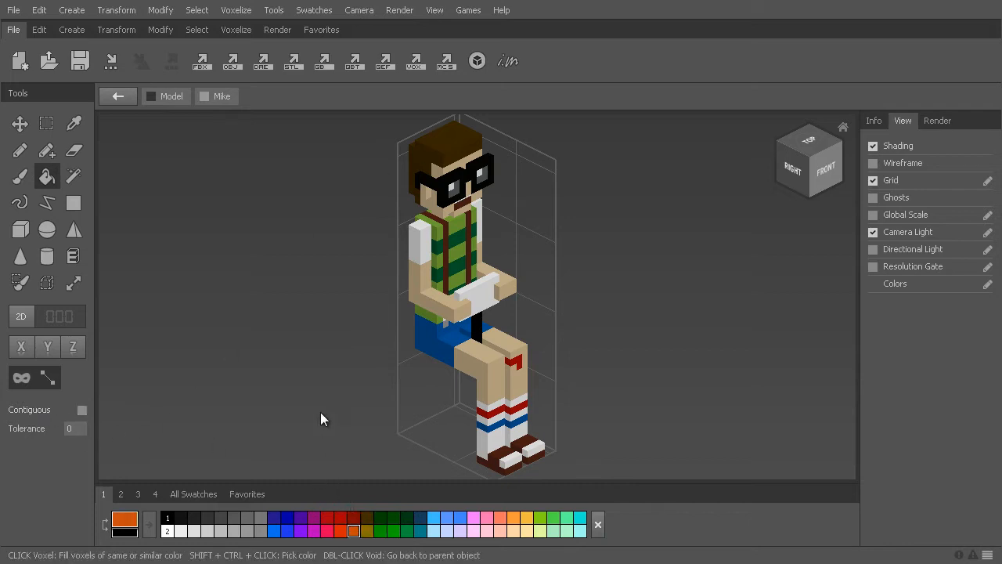
left_click(487, 369)
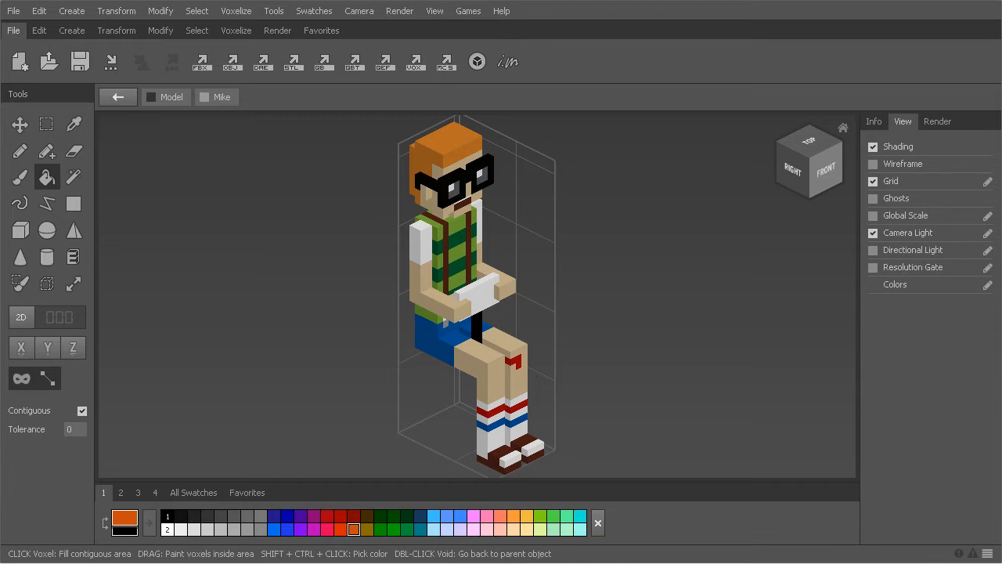
Fill the voxels inside a rectangular area over the character's torso, arms and thighs with orange
left_click_drag(357, 198, 589, 352)
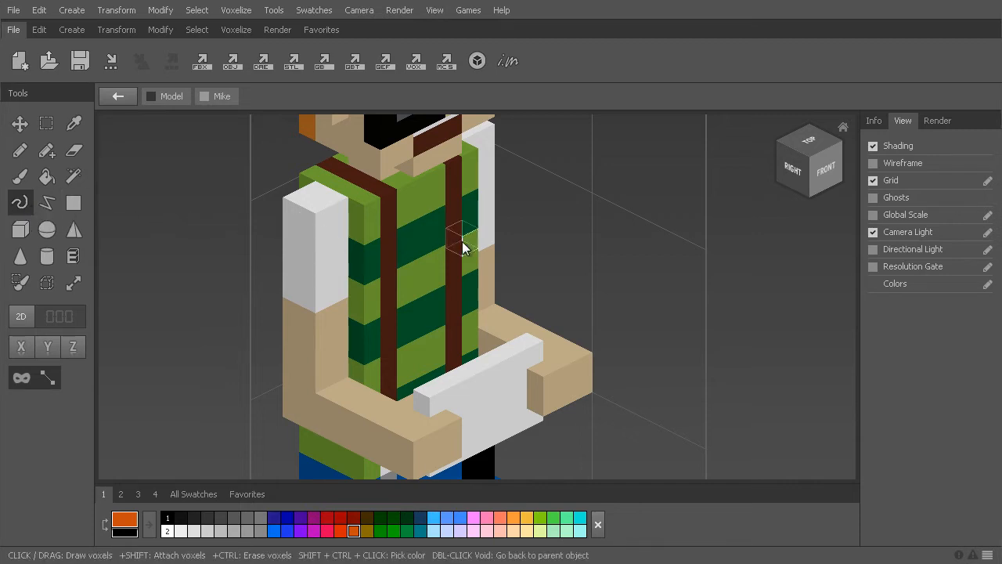
Draw a freehand orange curve across the shirt and sleeves, and attach and erase a short stroke near the elbow
mouse_move(488, 242)
left_mouse_down()
mouse_move(436, 302)
mouse_move(362, 321)
mouse_move(311, 281)
mouse_move(207, 309)
left_mouse_up()
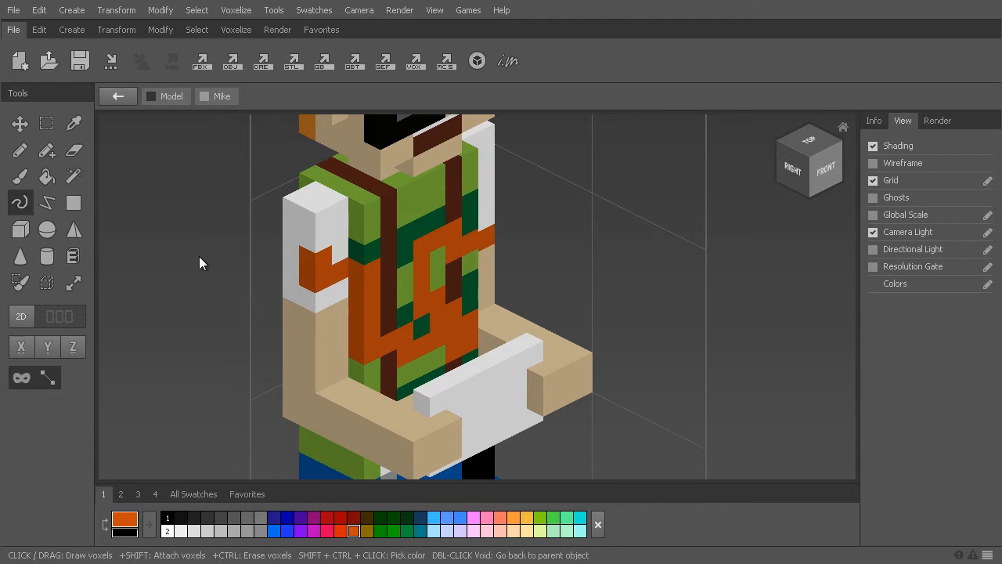
mouse_move(331, 331)
left_mouse_down()
mouse_move(331, 320)
mouse_move(336, 369)
left_mouse_up()
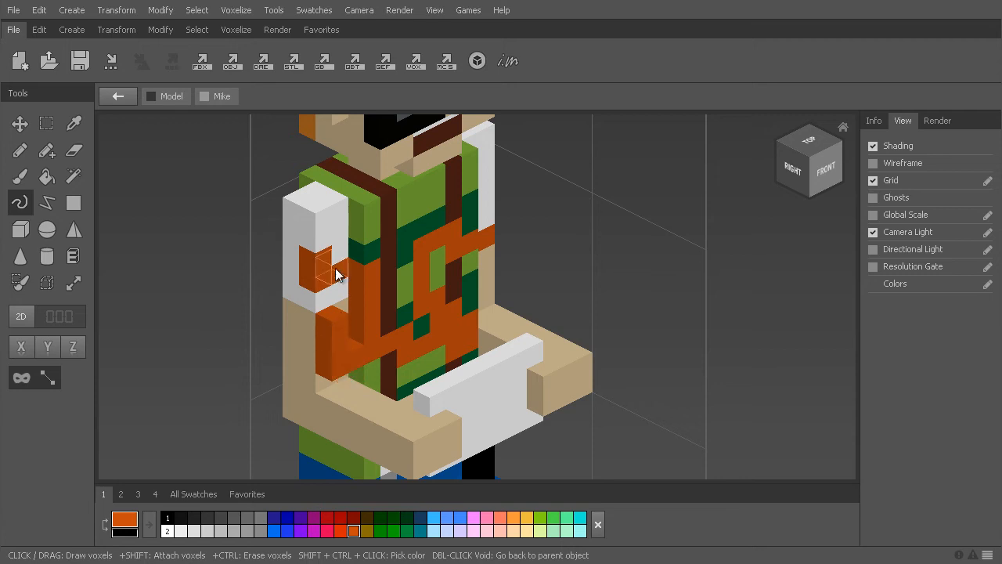
mouse_move(339, 321)
left_mouse_down("ctrl")
mouse_move(350, 365)
mouse_move(350, 356)
left_mouse_up("ctrl")
right_click_drag(363, 307, 373, 313)
Draw an orange rectangle covering the front of the striped shirt with the Rectangle tool
left_click(73, 202)
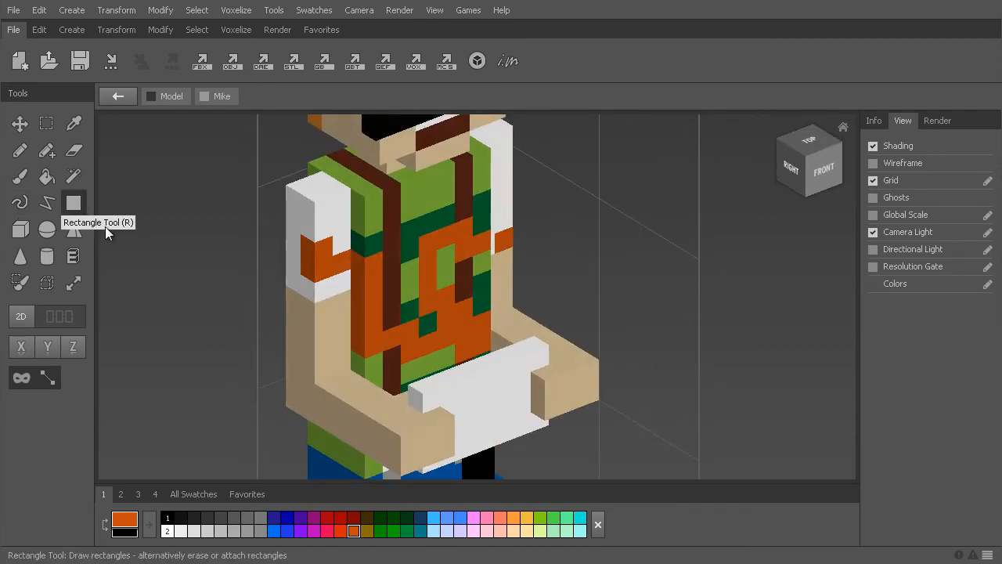
right_click_drag(274, 310, 288, 283)
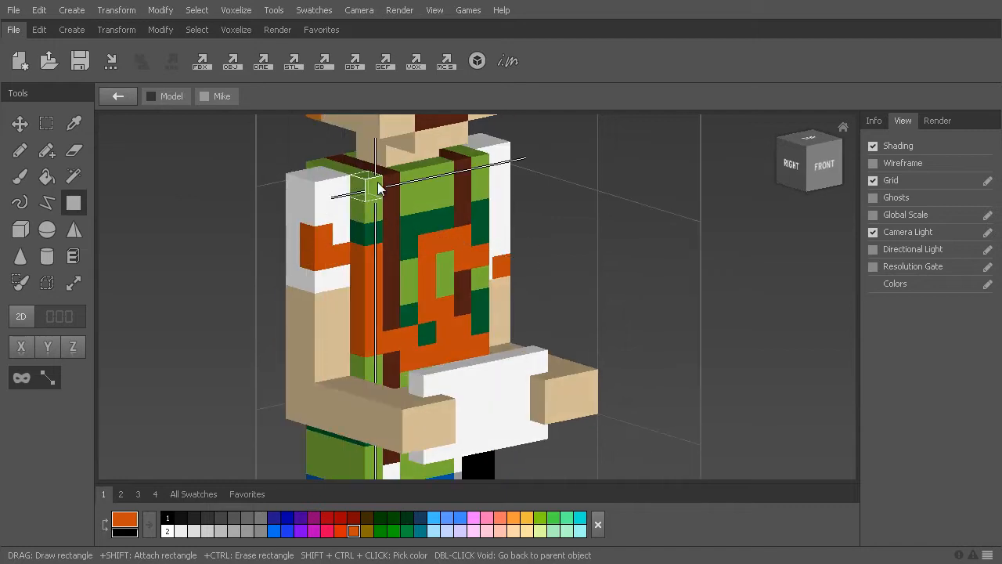
left_click_drag(375, 186, 481, 327)
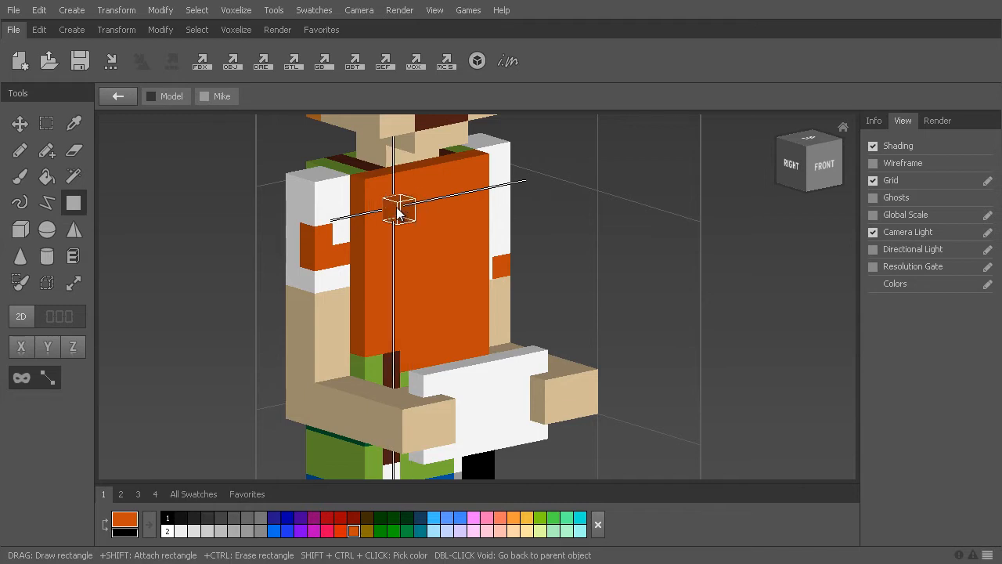
Attach a smaller raised orange rectangle to the middle of the chest and try erasing a rectangular area from it
left_click_drag(399, 207, 457, 312)
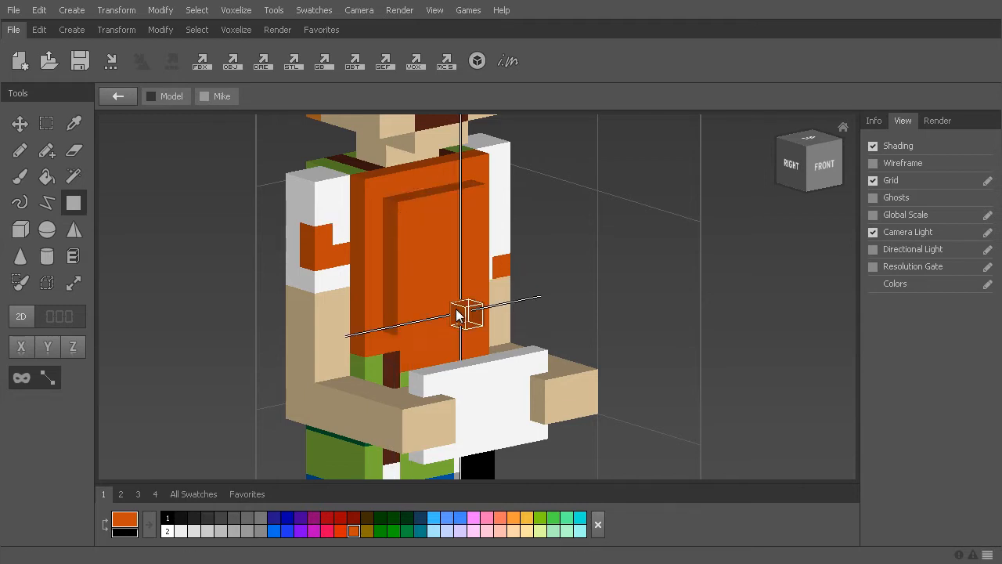
left_click_drag(408, 219, 483, 307)
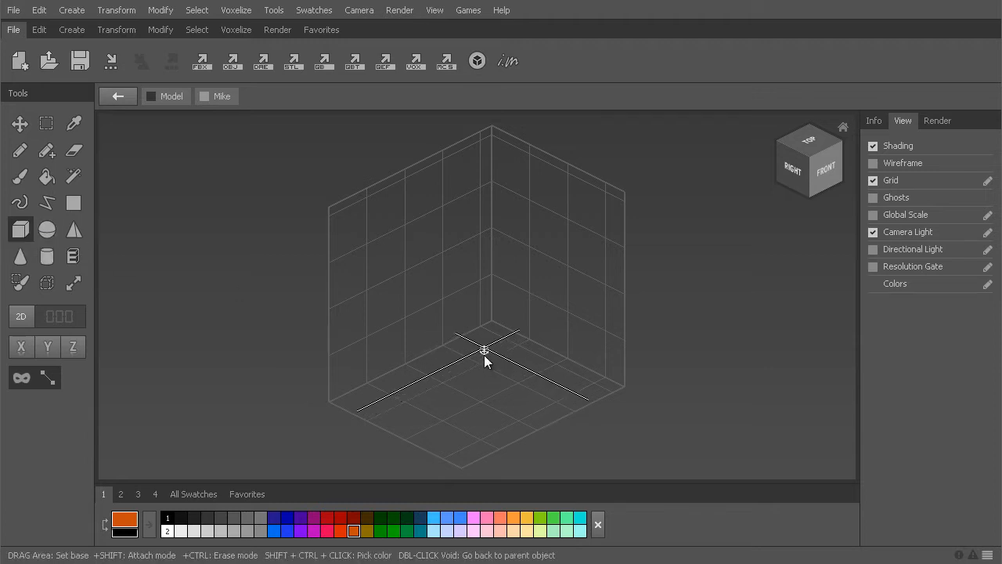
Create an orange box on the grid floor, raising it into a block and widening it on both sides before applying it
left_click_drag(484, 355, 479, 431)
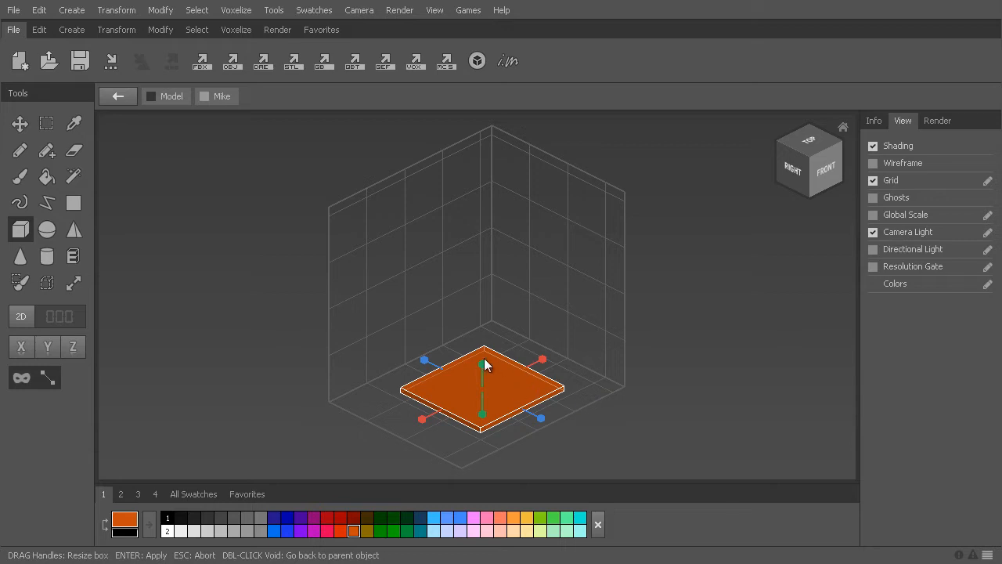
left_click_drag(482, 362, 483, 275)
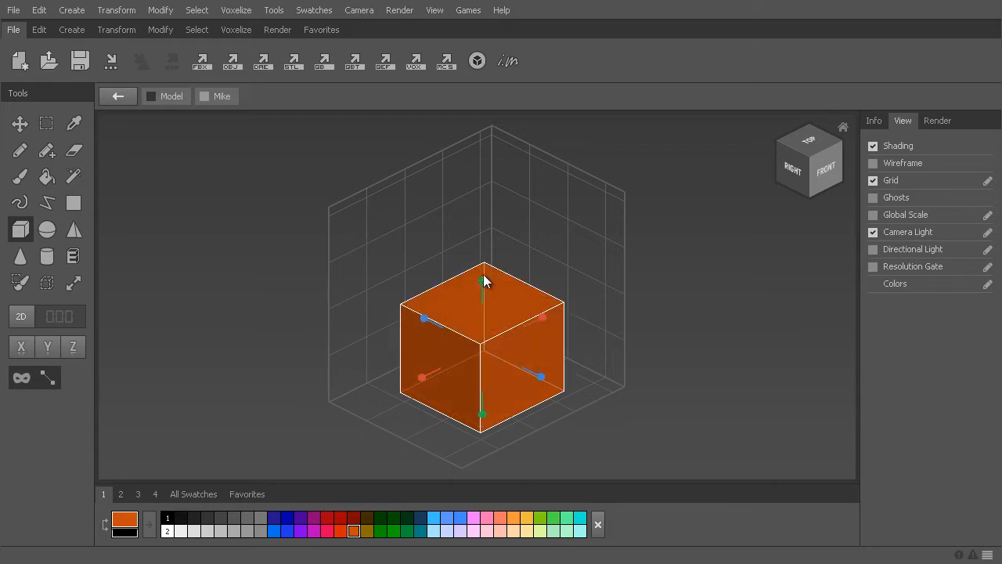
right_click_drag(483, 274, 604, 386)
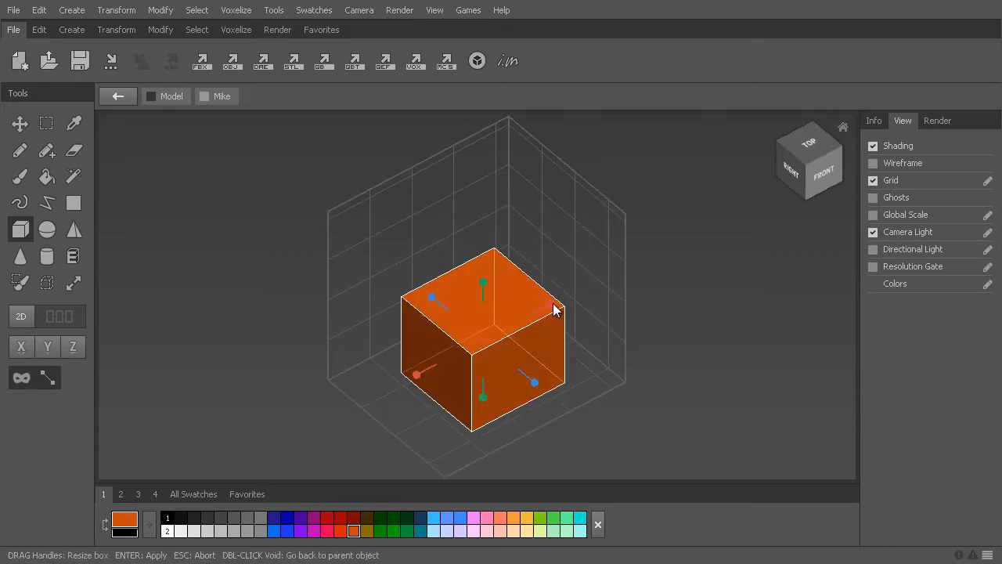
left_click_drag(557, 309, 584, 290)
left_click_drag(415, 377, 400, 385)
mouse_move(488, 283)
left_mouse_down()
mouse_move(489, 265)
mouse_move(490, 274)
left_mouse_up()
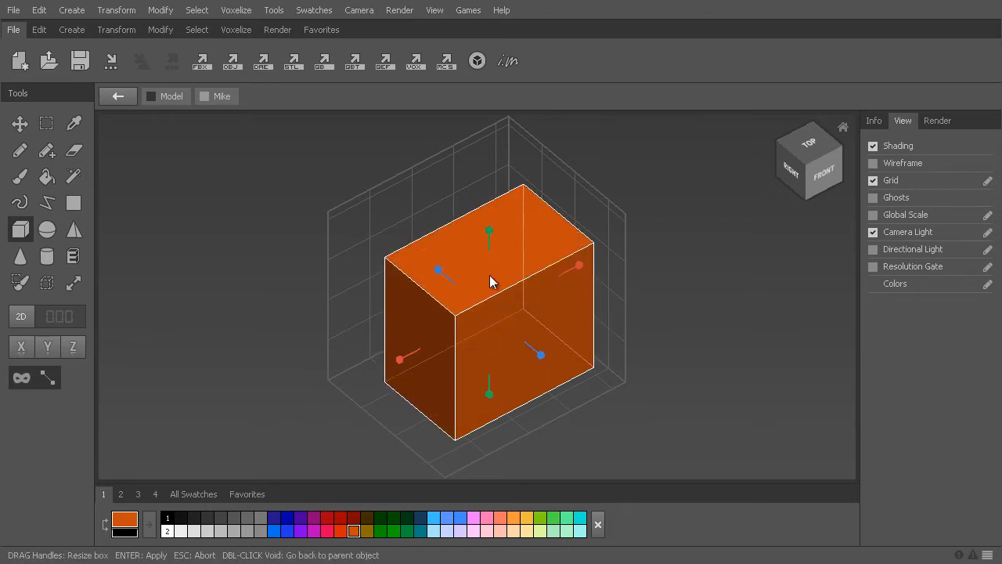
right_click_drag(489, 275, 589, 417)
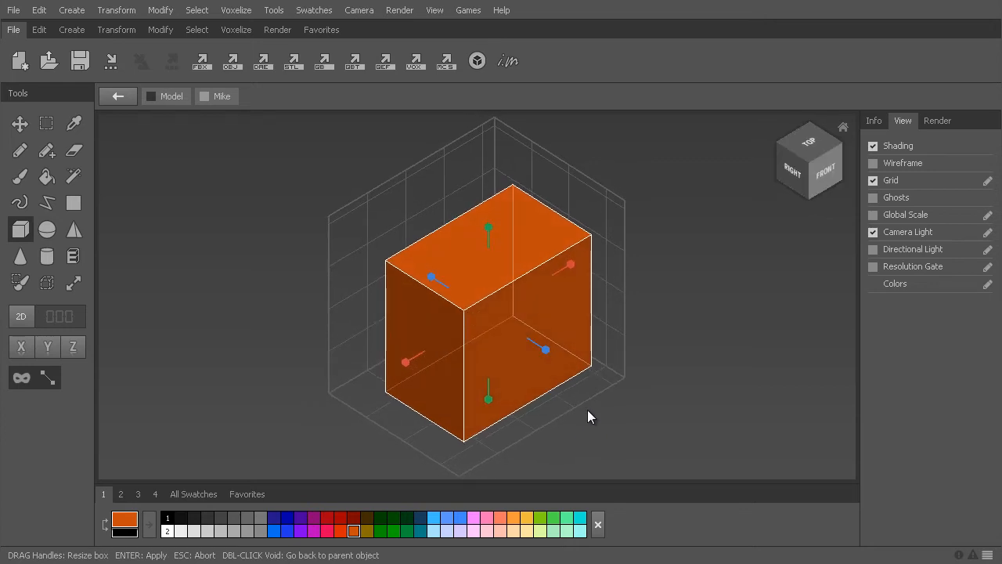
key("Return")
Try moving the box upward with the Move tool, then select the box and delete it
mouse_move(613, 413)
right_mouse_down()
mouse_move(713, 348)
mouse_move(644, 373)
mouse_move(626, 412)
right_mouse_up()
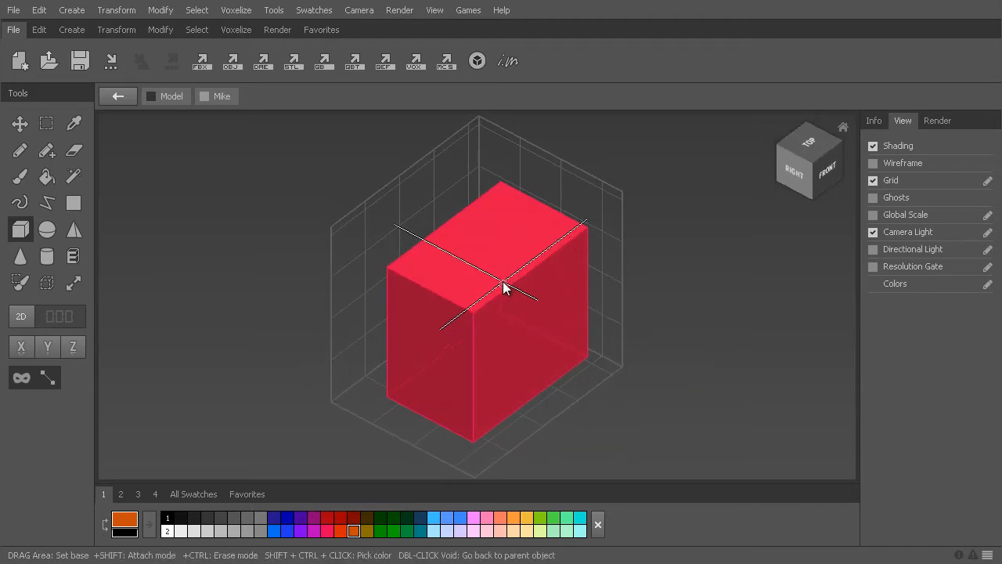
right_click_drag(680, 381, 685, 352)
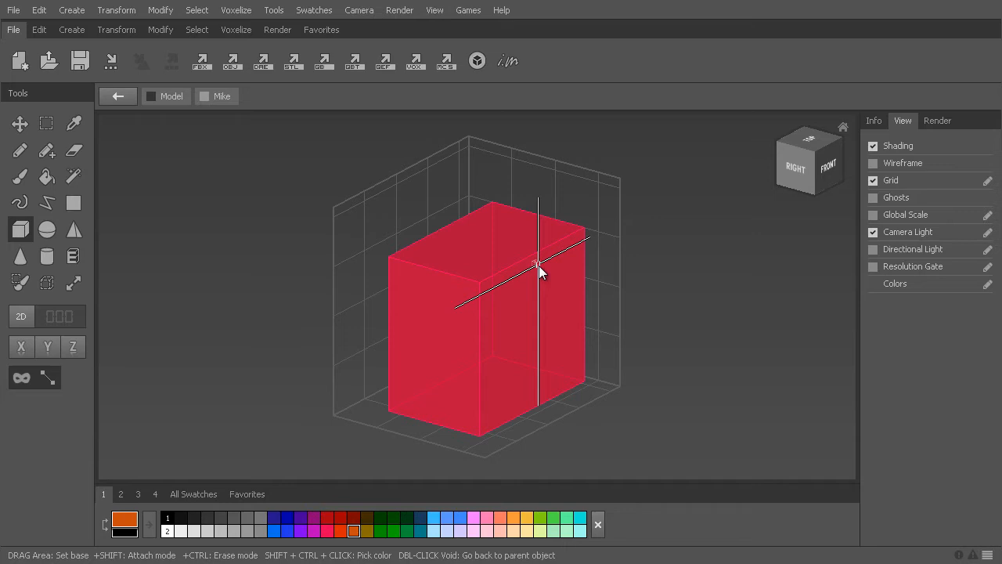
left_click(20, 122)
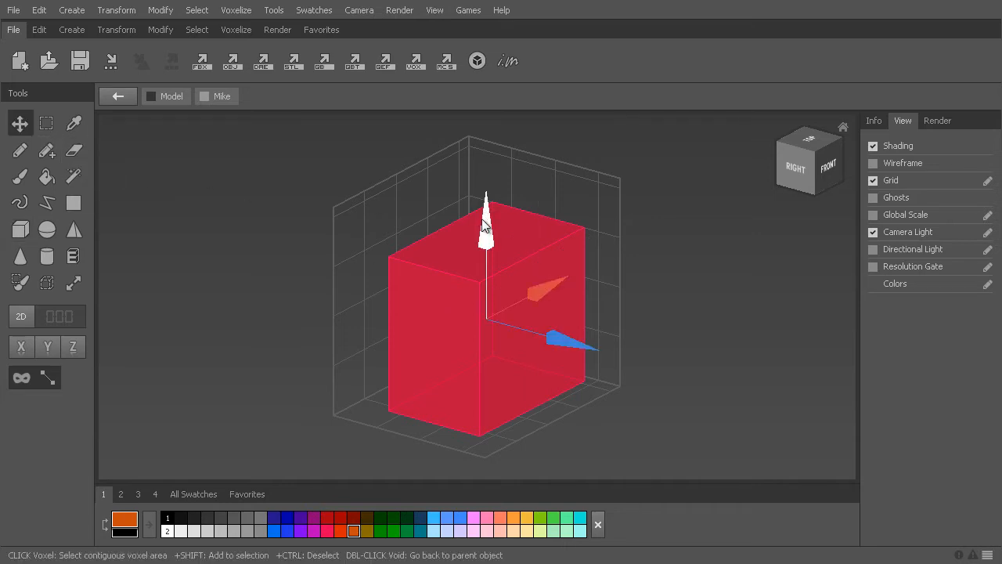
left_click_drag(483, 225, 483, 190)
right_click_drag(620, 274, 584, 287)
left_click(609, 327)
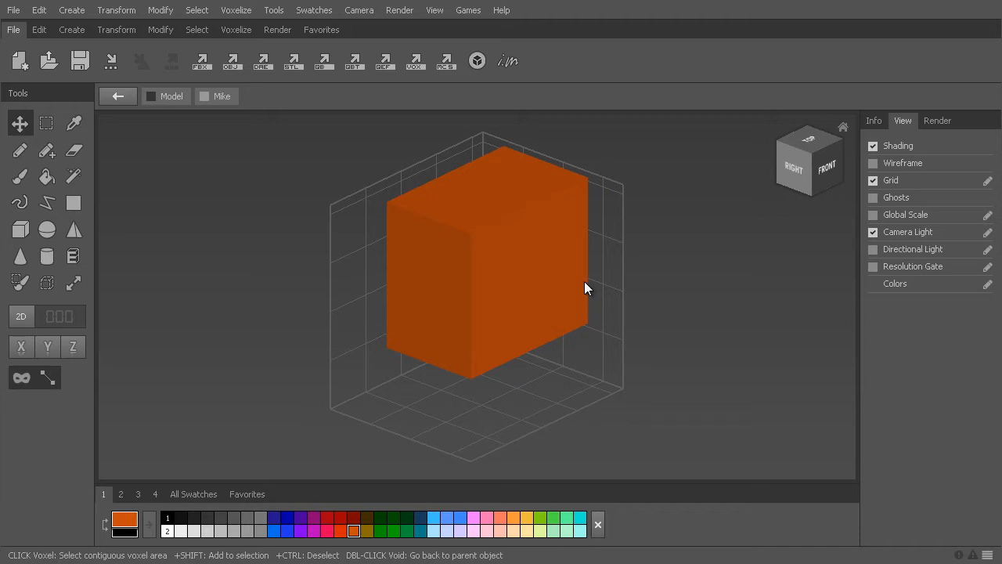
left_click(584, 287)
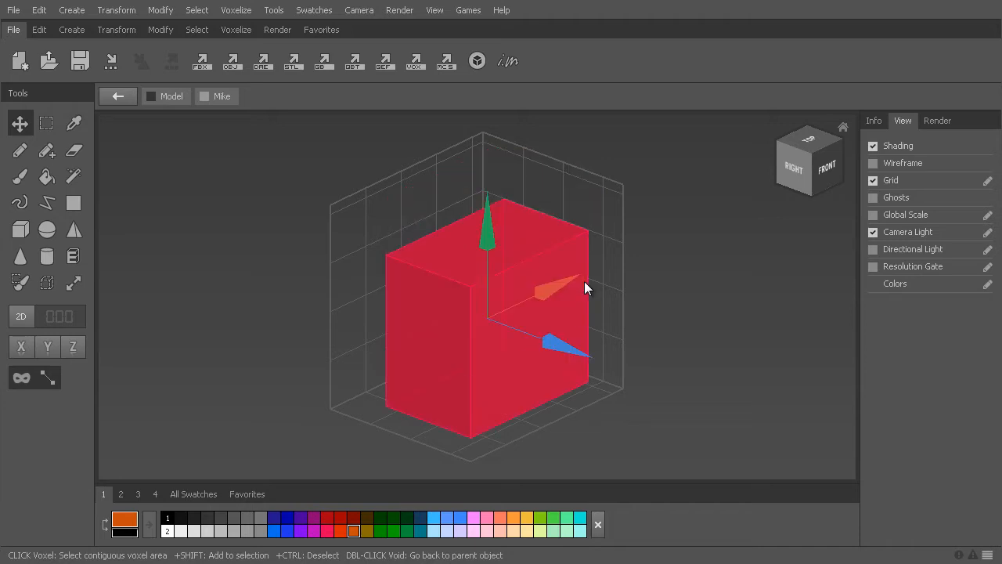
key("Delete")
Create an orange sphere on the grid floor, raising it to full height and stretching it along its front-to-back axis
left_click(45, 229)
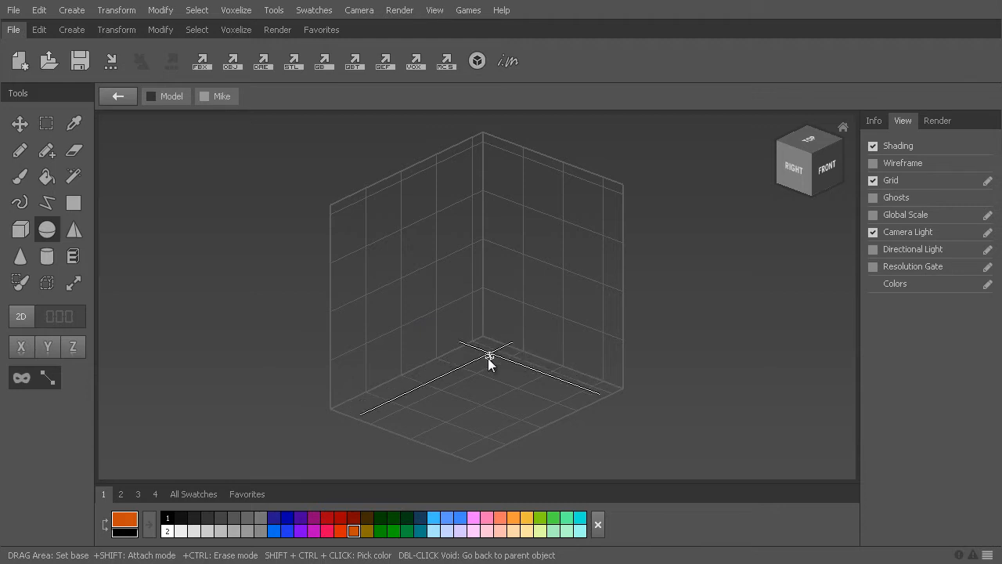
left_click_drag(487, 353, 474, 431)
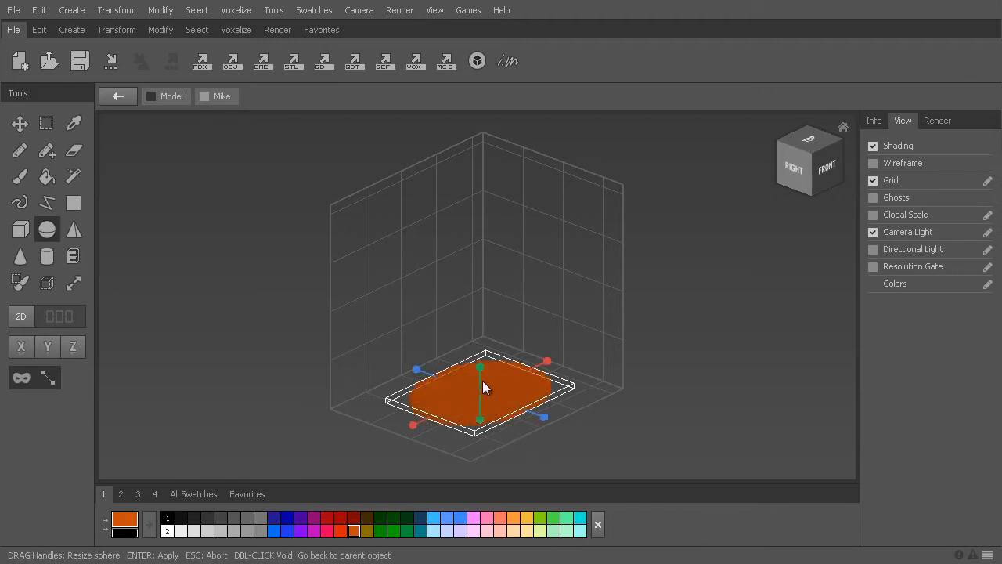
left_click_drag(481, 370, 494, 264)
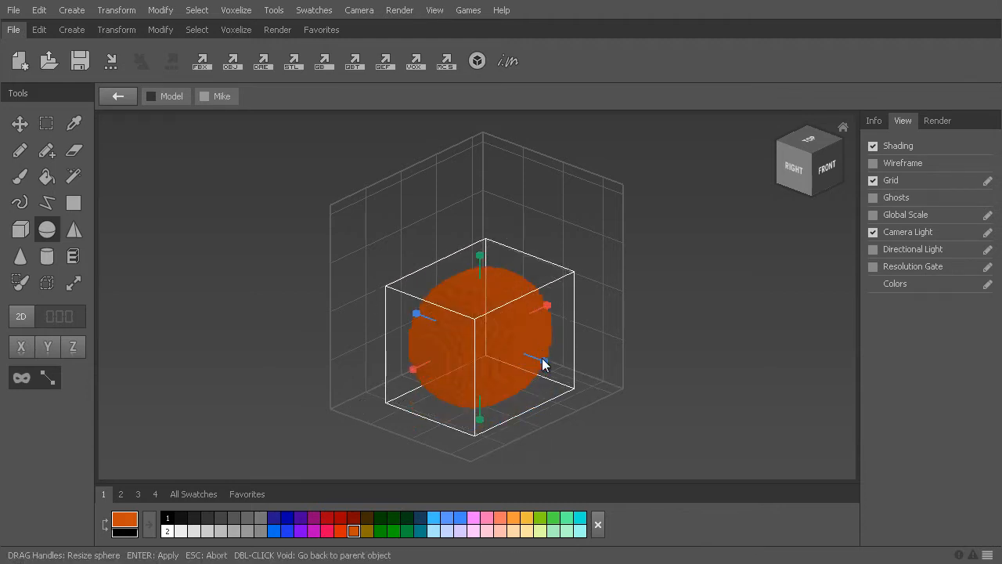
left_click_drag(546, 366, 564, 369)
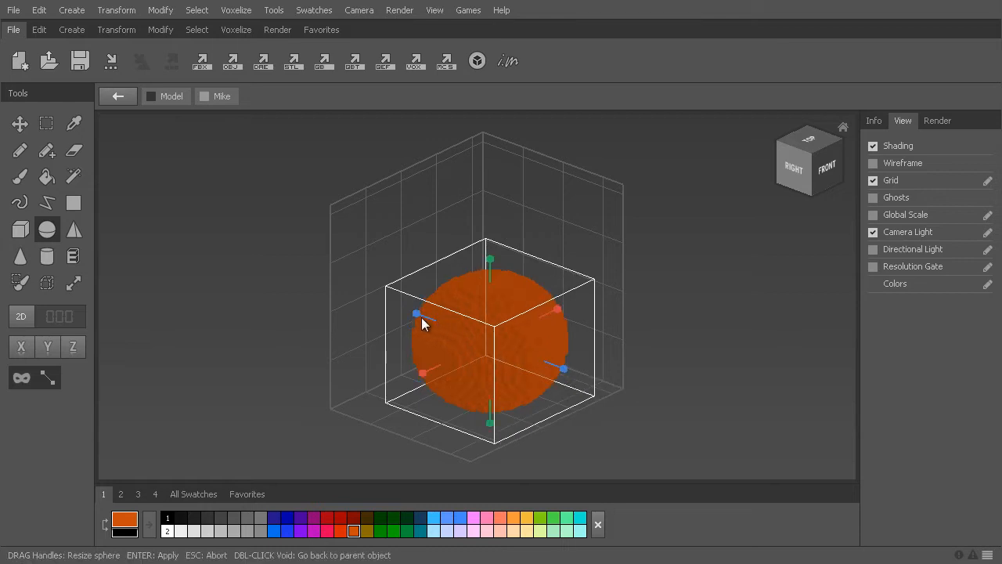
left_click_drag(419, 314, 446, 327)
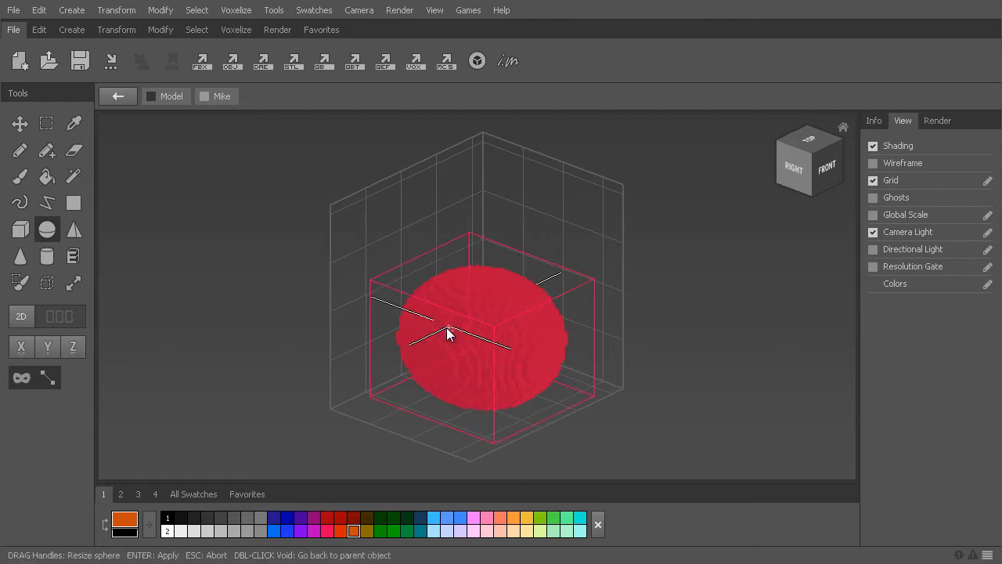
mouse_move(555, 410)
right_mouse_down()
mouse_move(681, 338)
mouse_move(534, 429)
mouse_move(580, 352)
mouse_move(580, 418)
mouse_move(554, 423)
right_mouse_up()
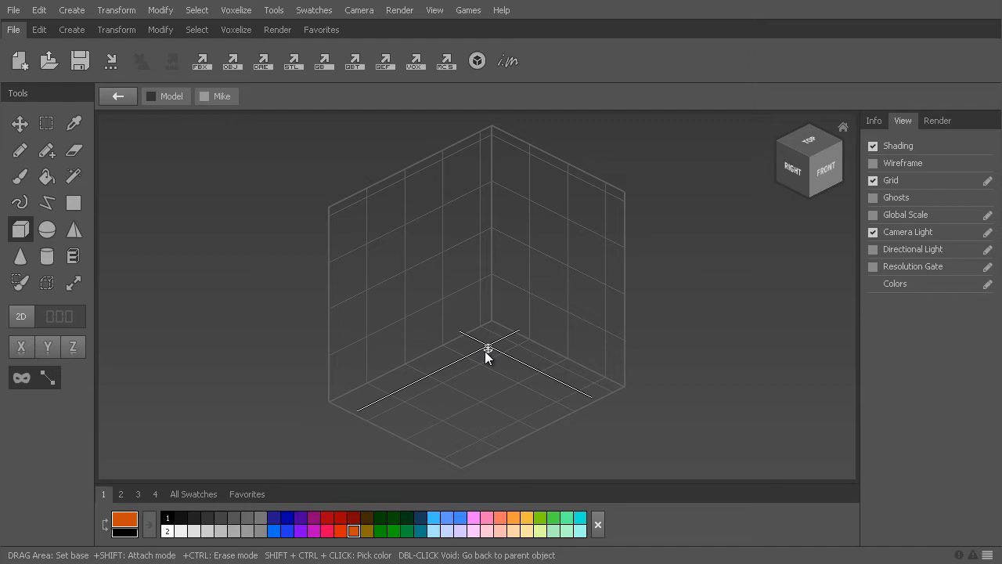
Create an orange box on the grid floor and erase a smaller box-shaped recess into its front face
left_click_drag(486, 354, 480, 283)
key("Return")
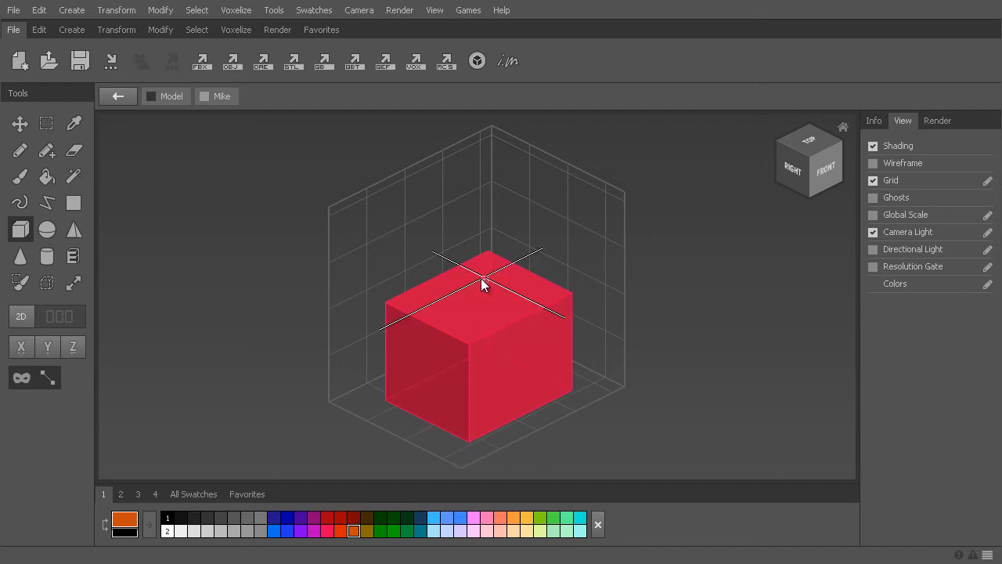
right_click_drag(482, 279, 523, 305)
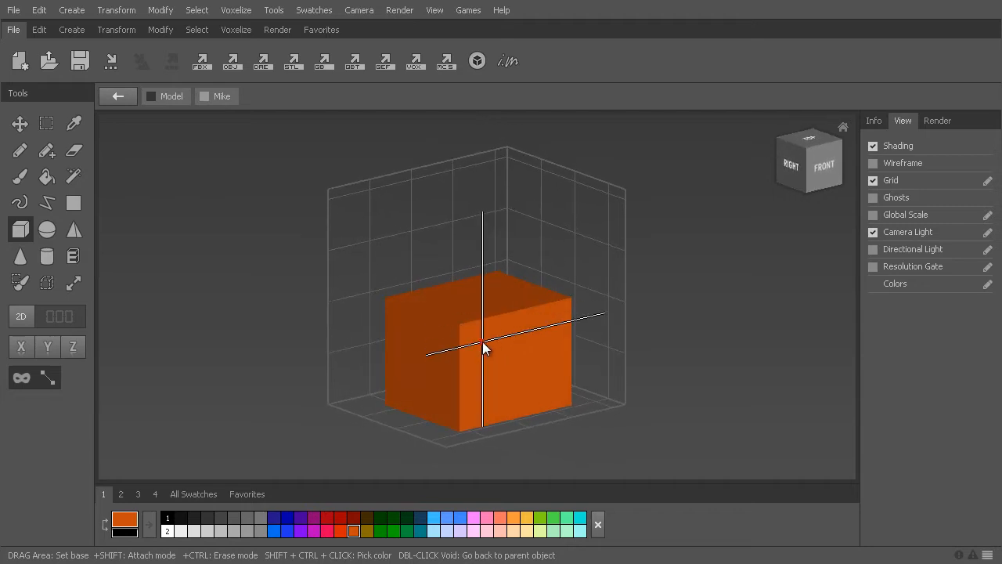
left_click_drag(484, 339, 552, 384)
left_click_drag(498, 353, 457, 334)
key("Return")
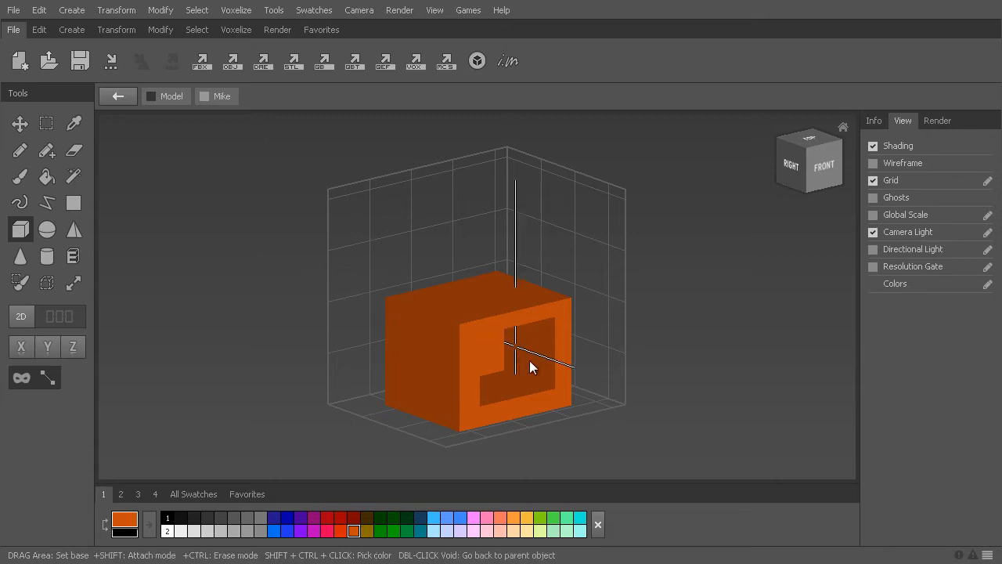
right_click_drag(560, 361, 531, 369)
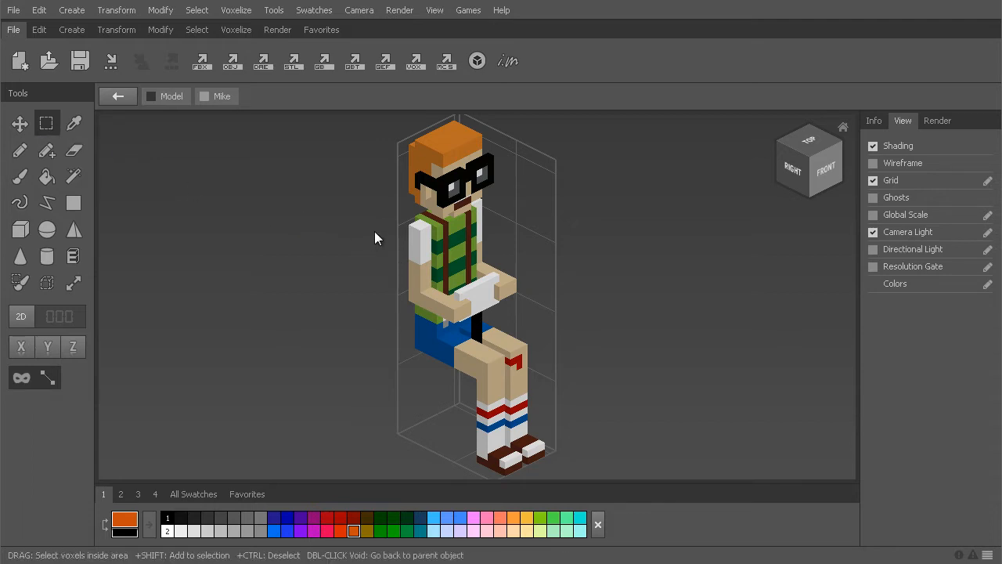
Select the character's upper body by rectangle, add the legs, remove a chest band from the selection, and clear it
left_click_drag(344, 193, 598, 296)
right_click_drag(663, 378, 623, 425)
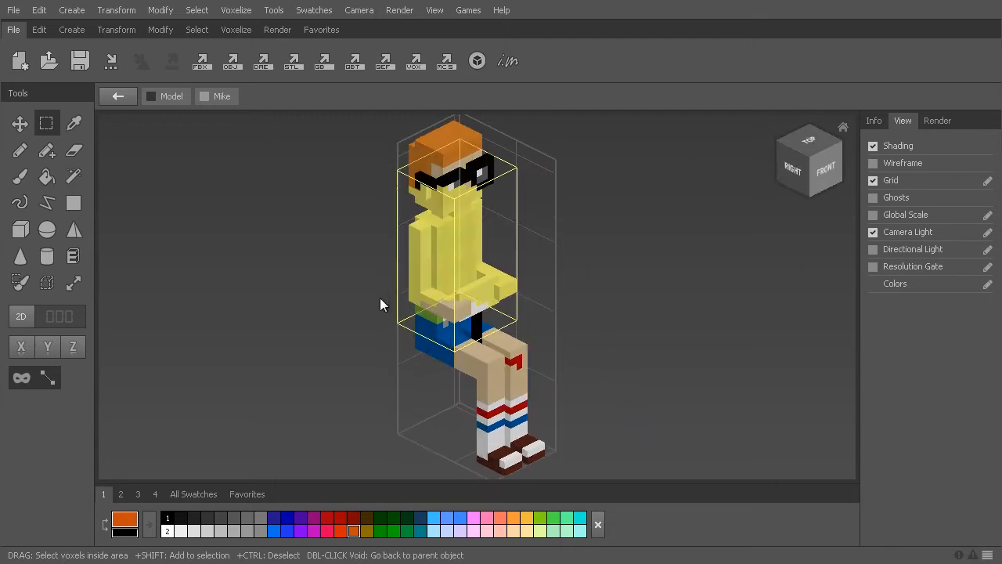
left_click_drag(381, 339, 558, 398, "shift")
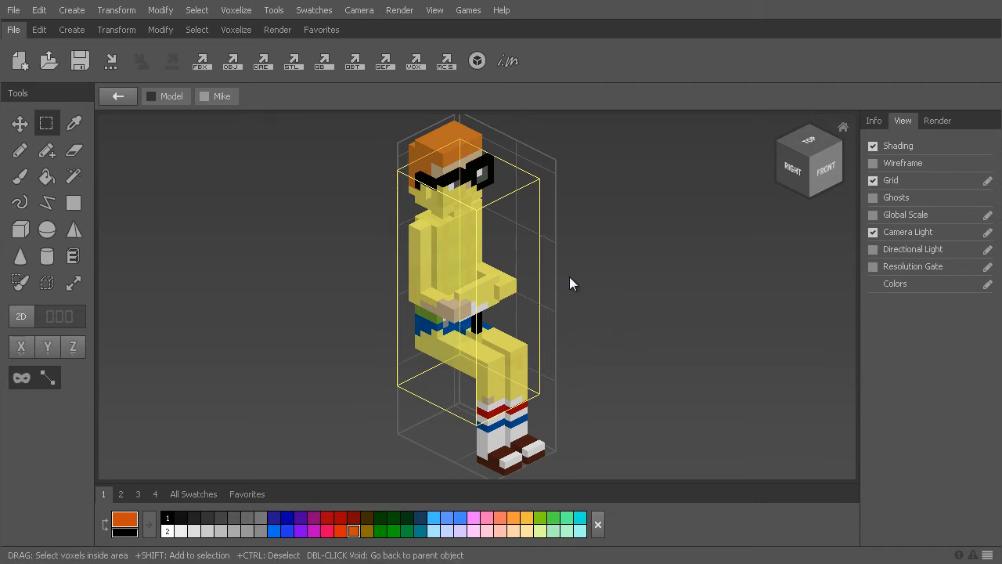
left_click_drag(571, 278, 349, 231, "ctrl")
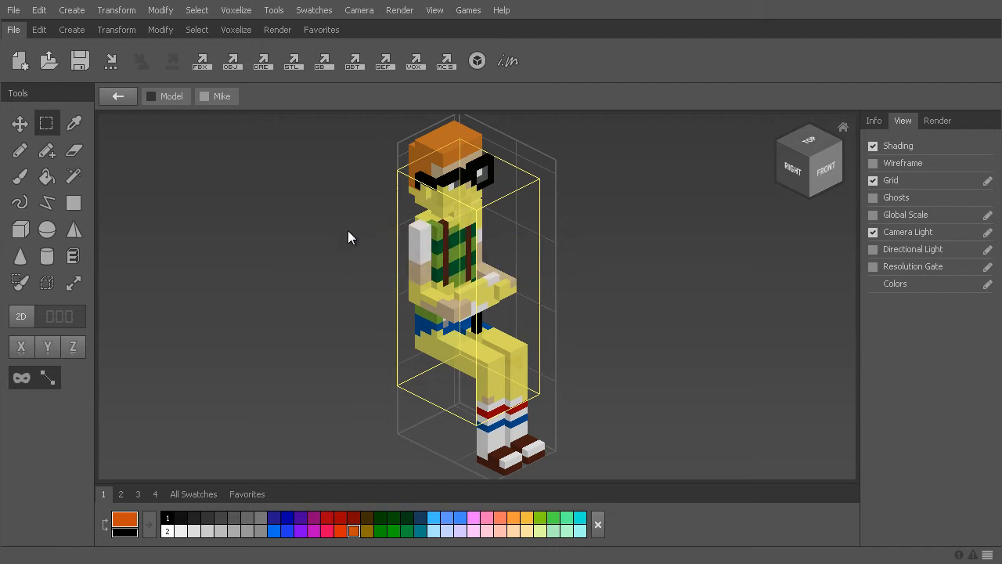
left_click(348, 230)
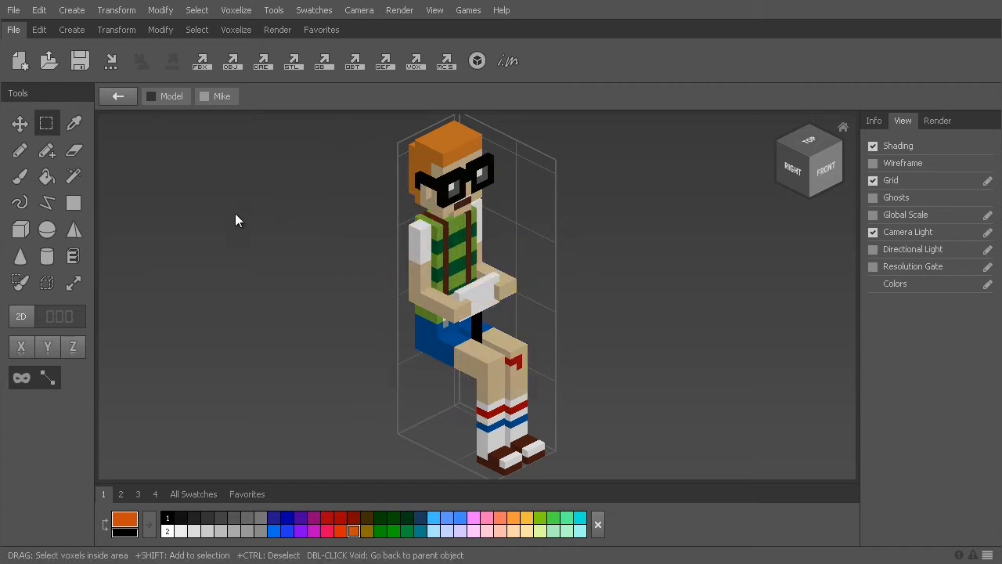
Select the character's hair with the Magic Wand, then turn off Contiguous and select one of the shirt's green colors everywhere
left_click(74, 175)
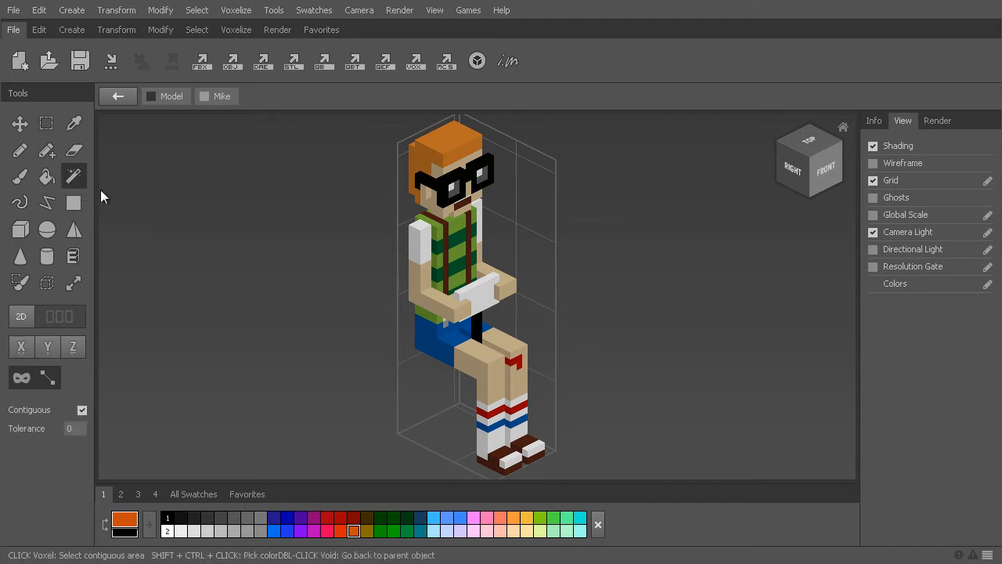
left_click(432, 158)
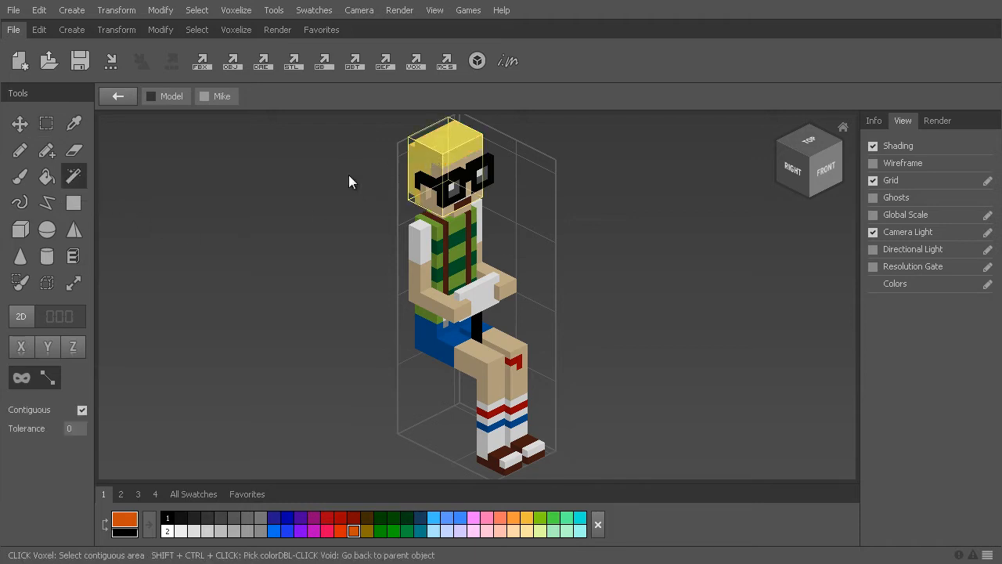
left_click(43, 407)
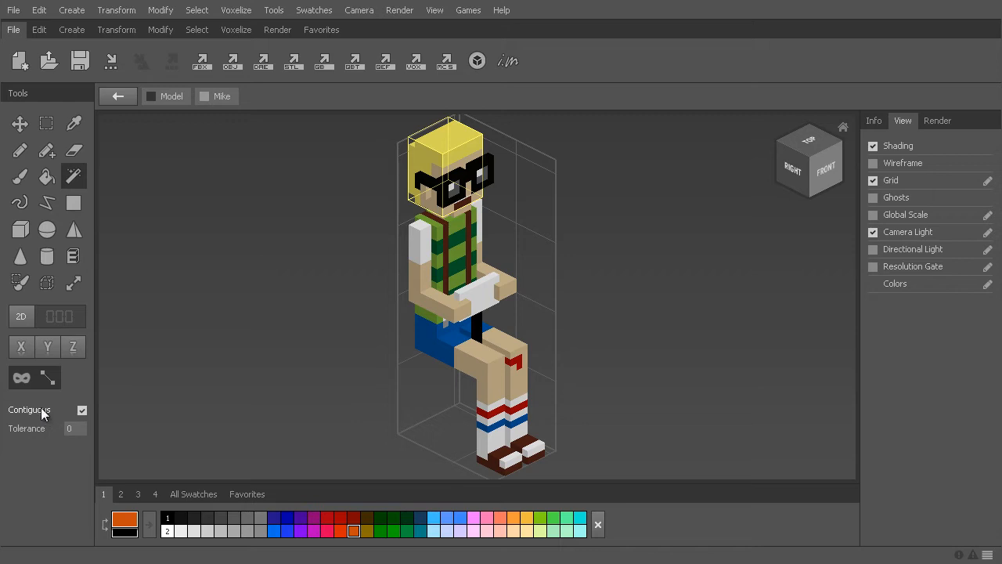
left_click(460, 249)
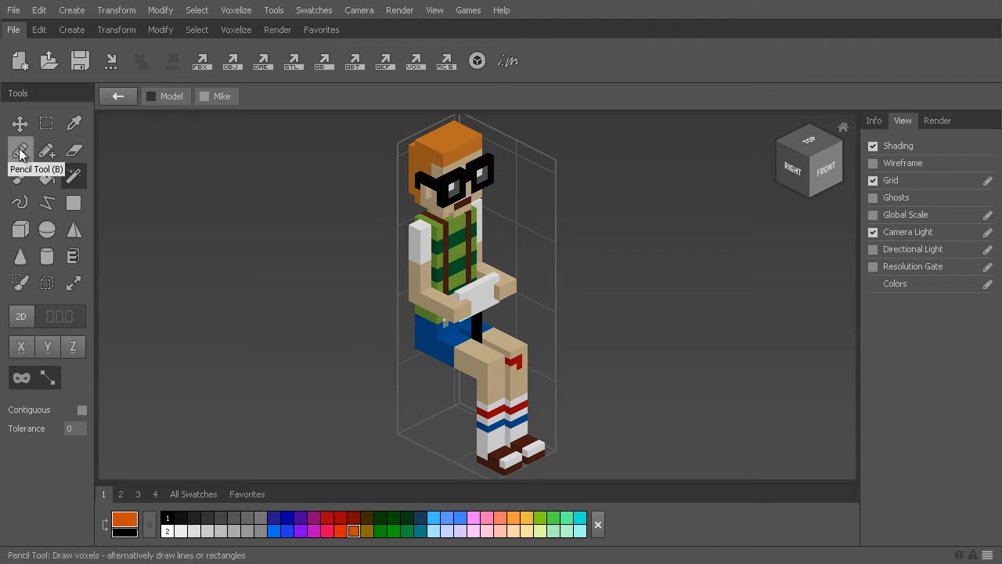
Brush a freehand voxel selection over the lower arms, waist and thighs, then clear the selection
left_click(21, 282)
mouse_move(400, 296)
left_mouse_down()
mouse_move(465, 332)
mouse_move(471, 398)
mouse_move(501, 388)
left_mouse_up()
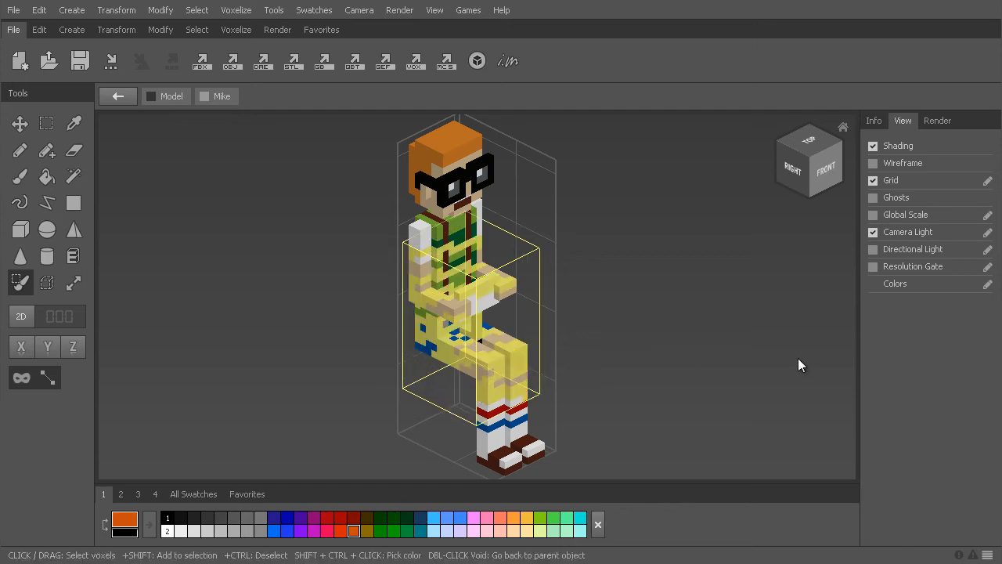
left_click(784, 353)
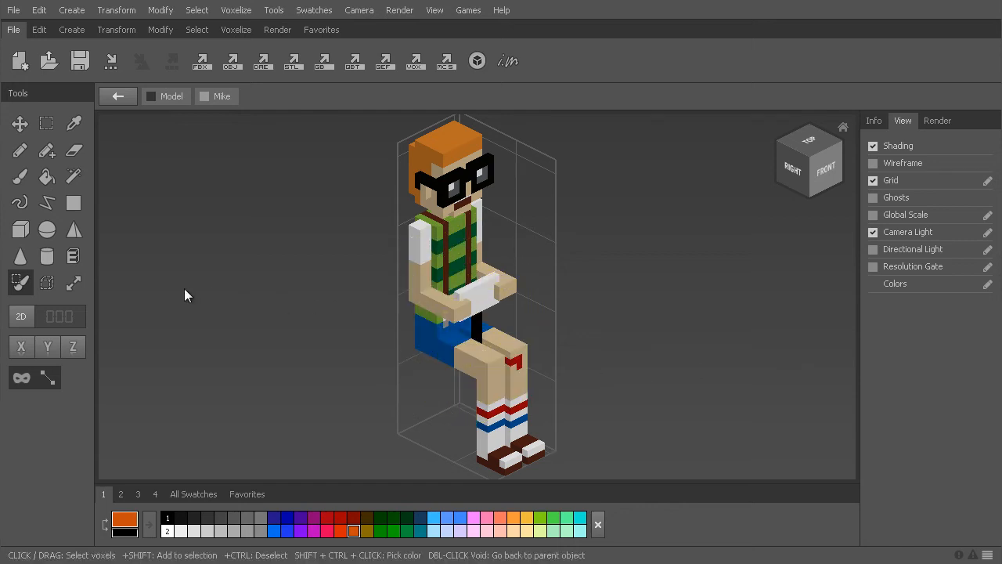
Box-select a chest area of the character, extending the box backward behind the body and forward past the arms, and apply it
left_click(53, 283)
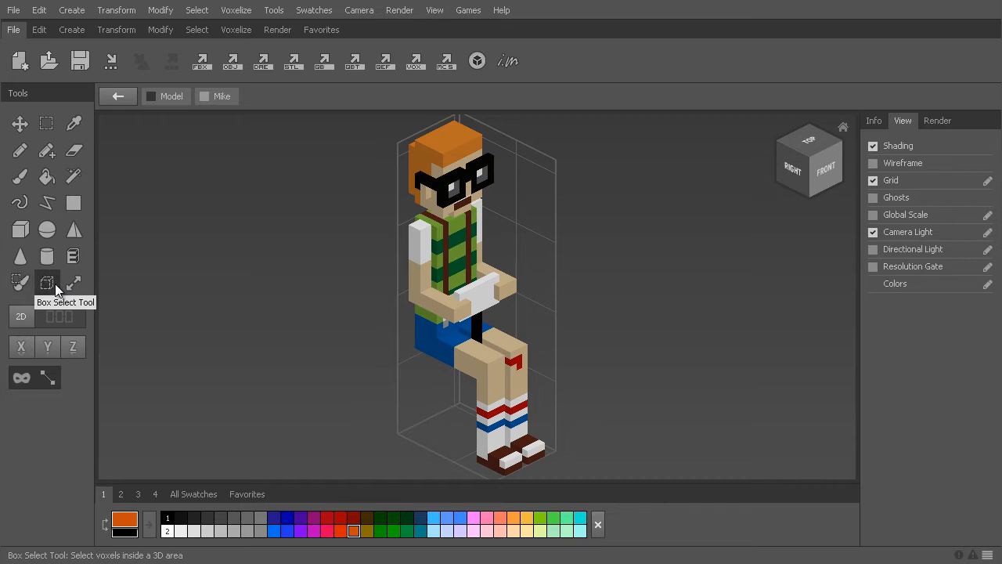
scroll(380, 239, "up", 3)
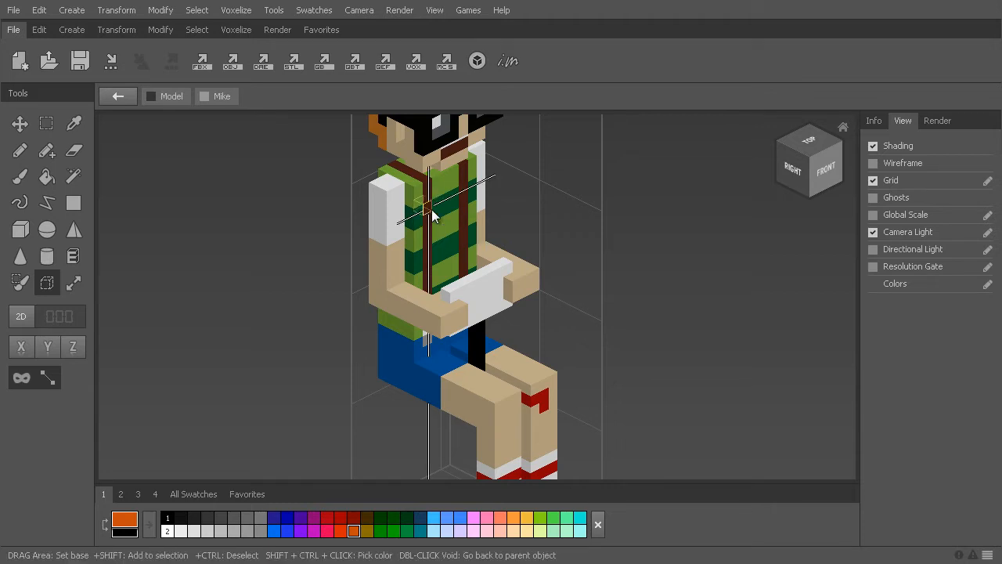
left_click_drag(431, 213, 461, 245)
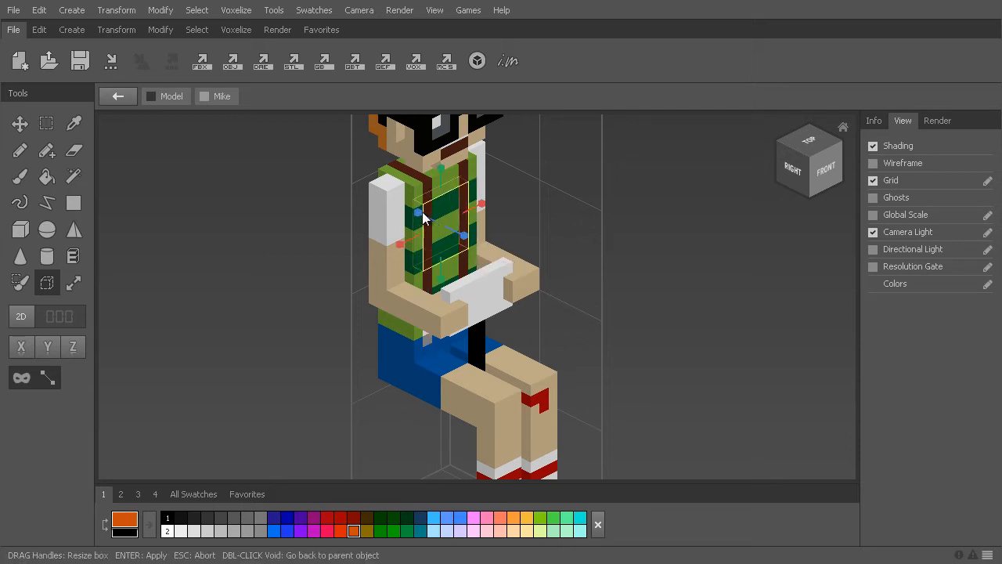
left_click_drag(418, 213, 365, 185)
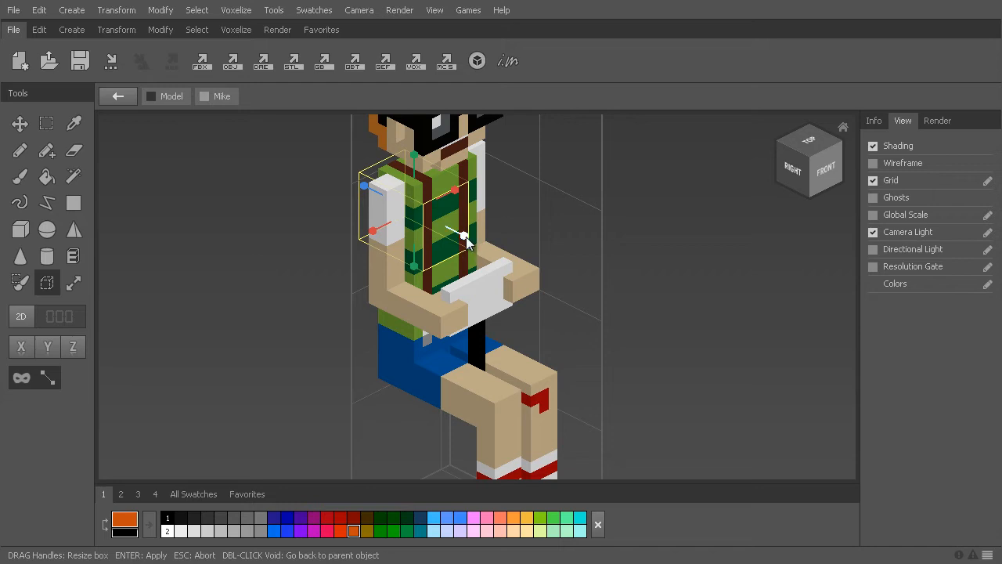
left_click_drag(465, 232, 540, 288)
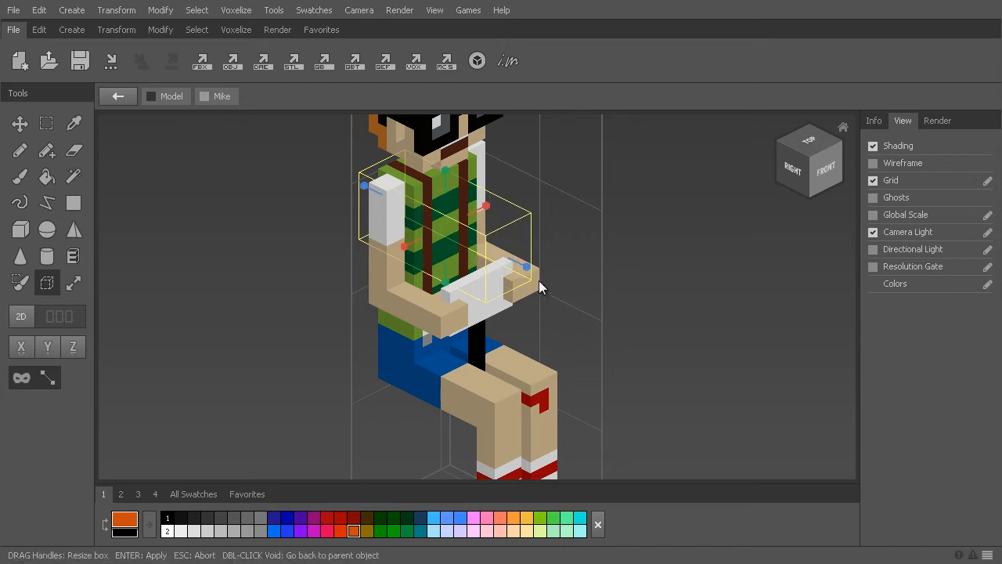
key("Return")
right_click_drag(563, 285, 622, 273)
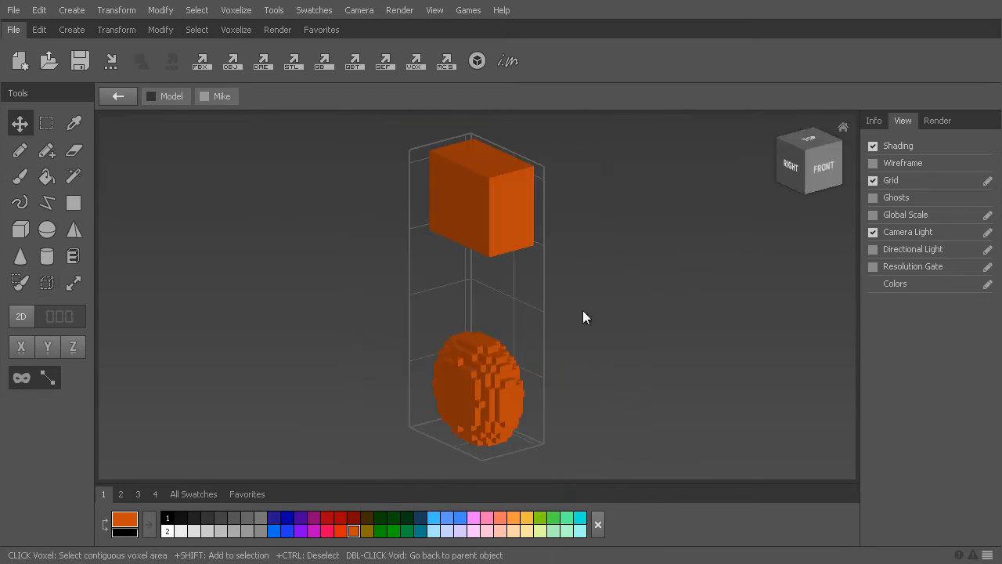
Select the orange sphere as a contiguous voxel area with the Move tool, then select the box above it instead
left_click(476, 382)
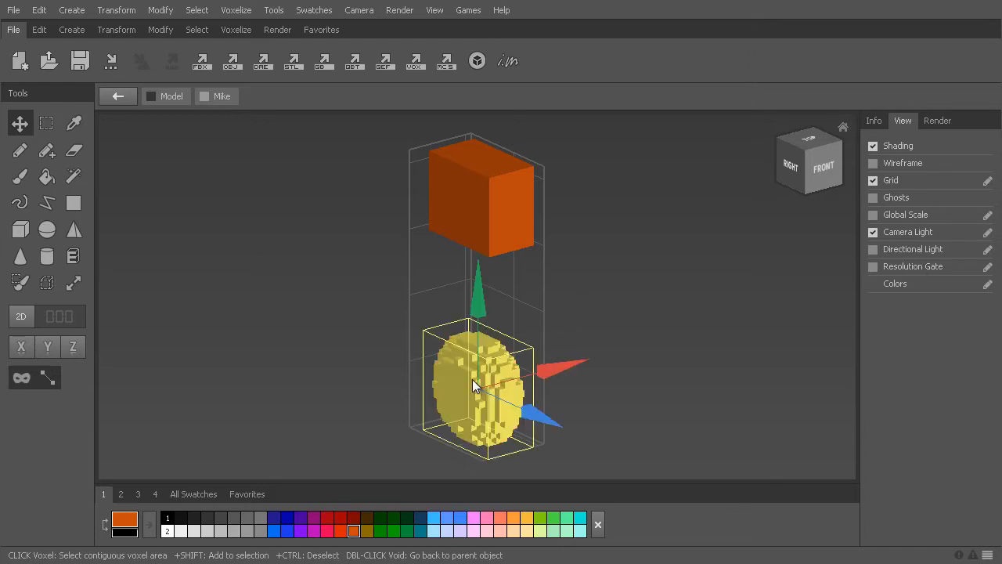
left_click(479, 203)
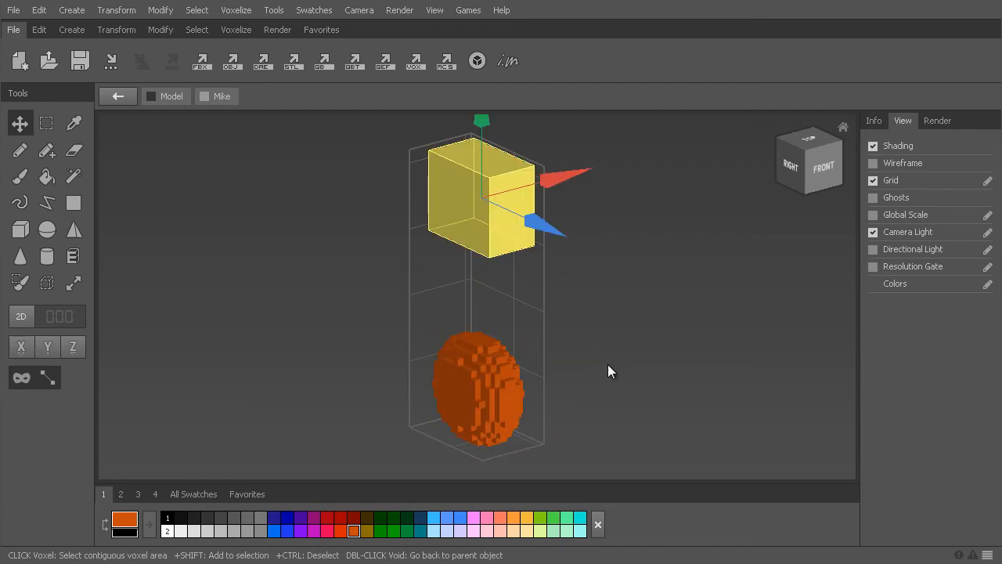
mouse_move(567, 337)
right_mouse_down()
mouse_move(662, 282)
mouse_move(582, 350)
right_mouse_up()
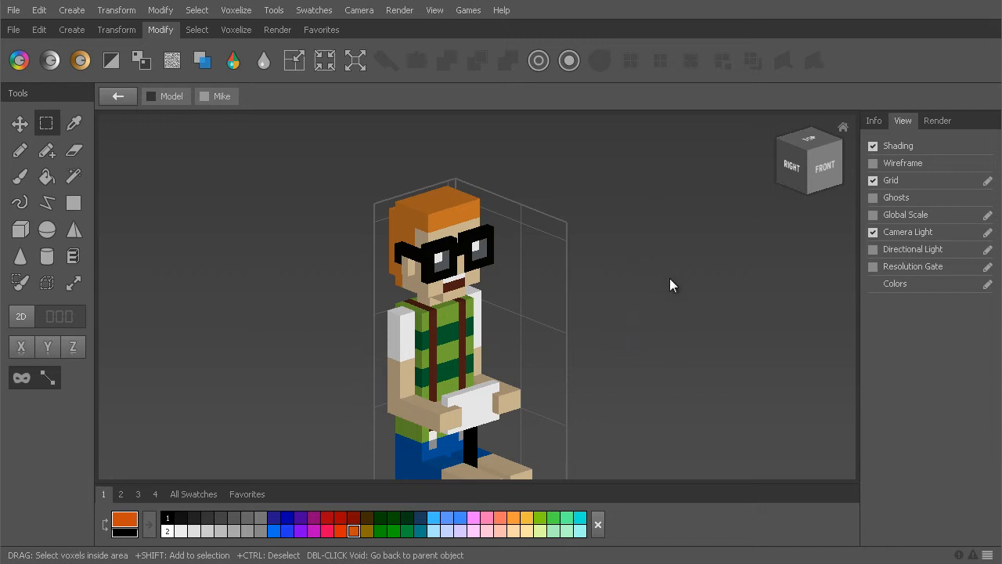
Select the character's head with a rectangular area selection
right_click_drag(673, 285, 639, 271)
left_click_drag(347, 164, 590, 297)
right_click_drag(590, 297, 651, 328)
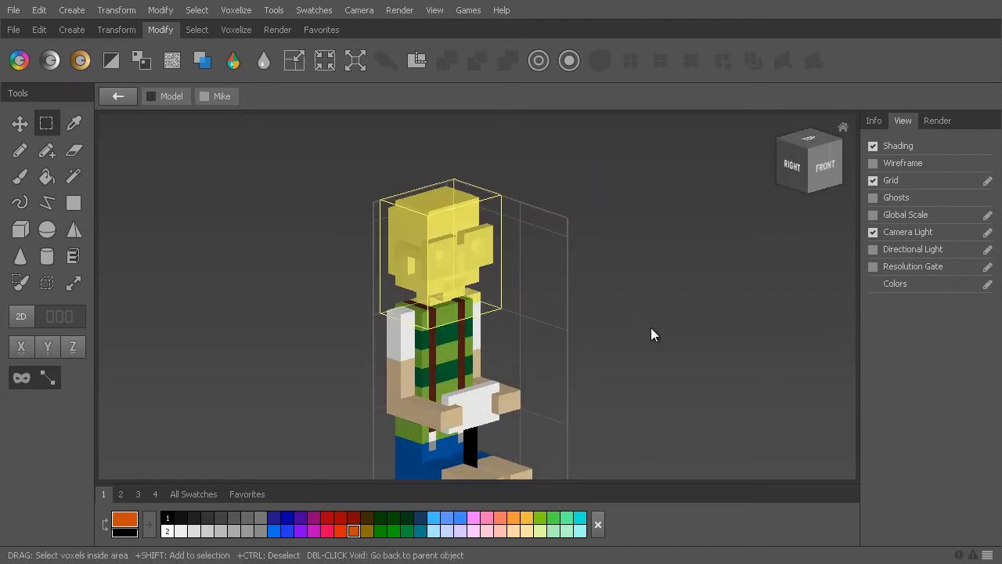
scroll(651, 327, "up", 3)
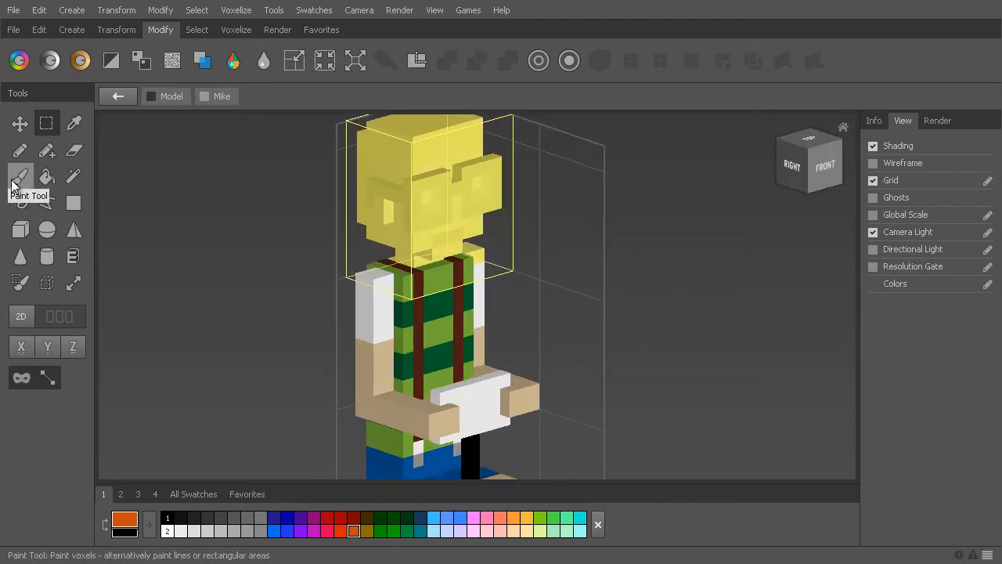
Try to draw voxels on the shirt outside the selected head area
left_click(20, 150)
mouse_move(332, 289)
right_mouse_down()
mouse_move(296, 252)
mouse_move(304, 286)
mouse_move(321, 283)
right_mouse_up()
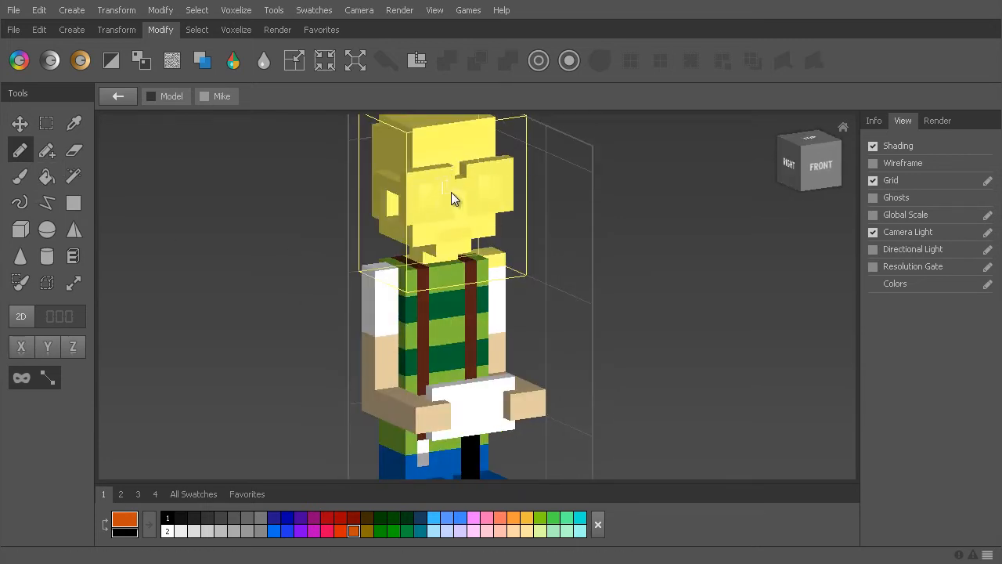
mouse_move(497, 317)
left_mouse_down()
mouse_move(416, 334)
mouse_move(403, 347)
left_mouse_up()
mouse_move(595, 352)
right_mouse_down()
mouse_move(610, 364)
mouse_move(605, 392)
right_mouse_up()
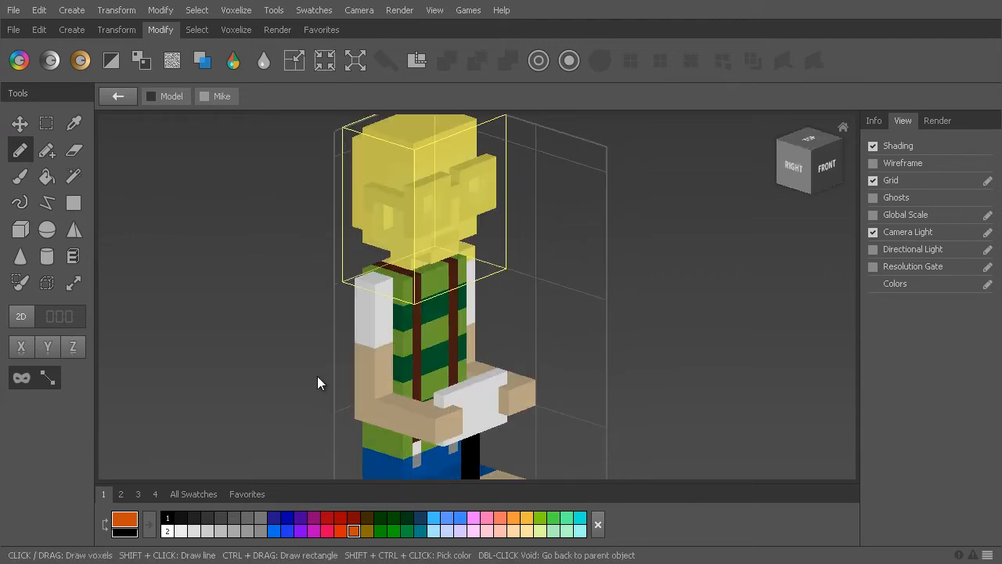
middle_click_drag(310, 297, 314, 332)
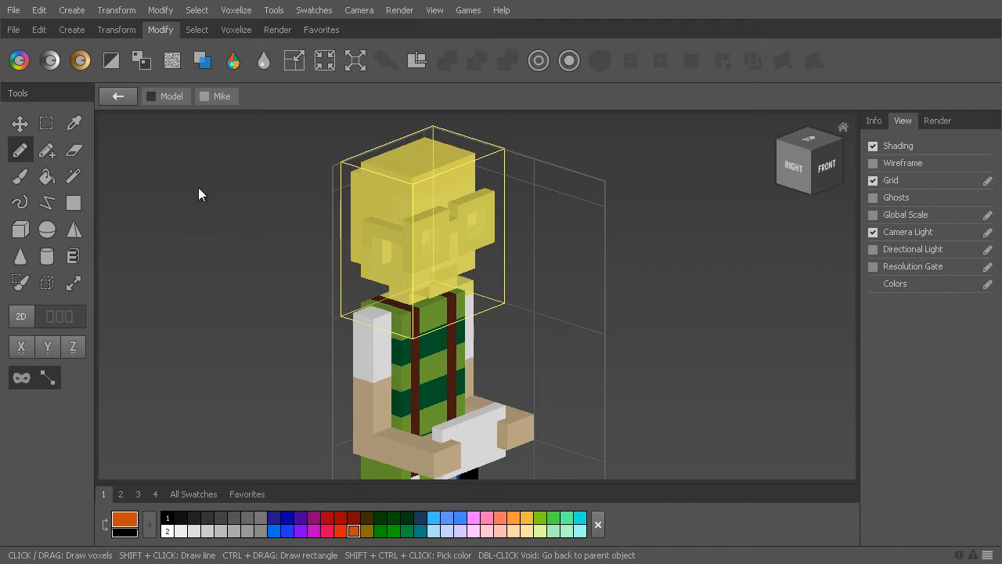
Flip the selected head along Y and back, then rotate it about Y in four 90° steps
left_click(129, 31)
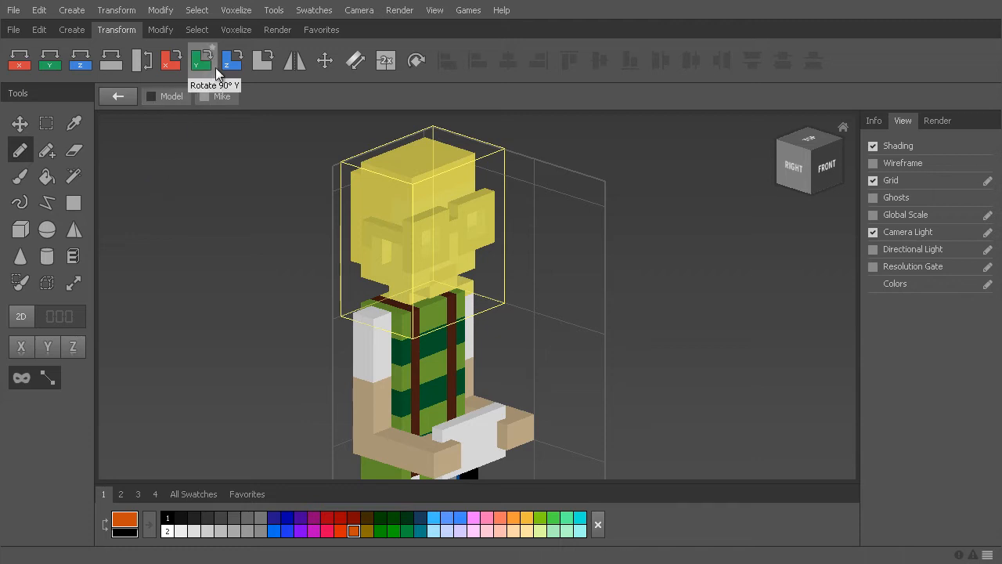
left_click(48, 67)
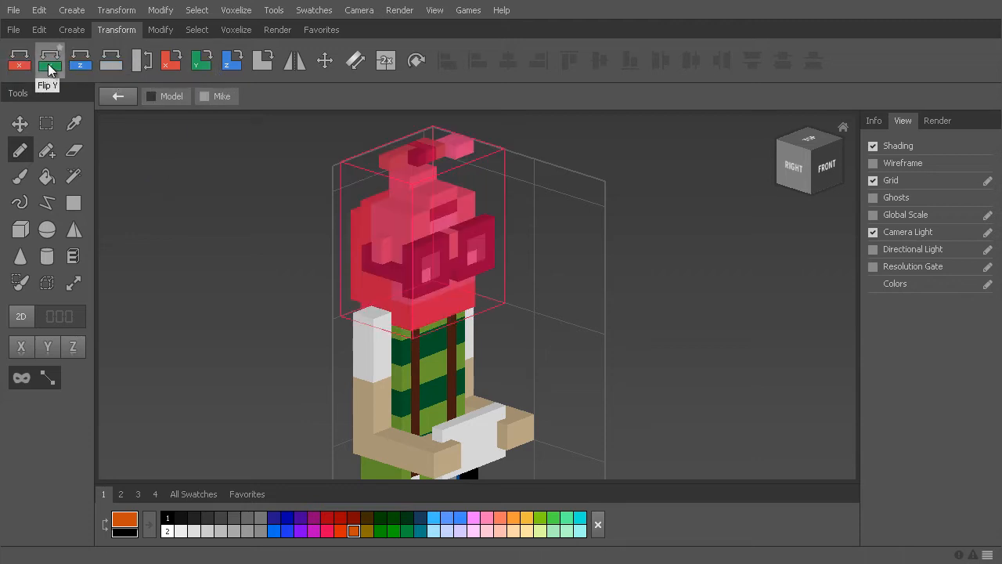
left_click(49, 67)
left_click(201, 68)
left_click(201, 68)
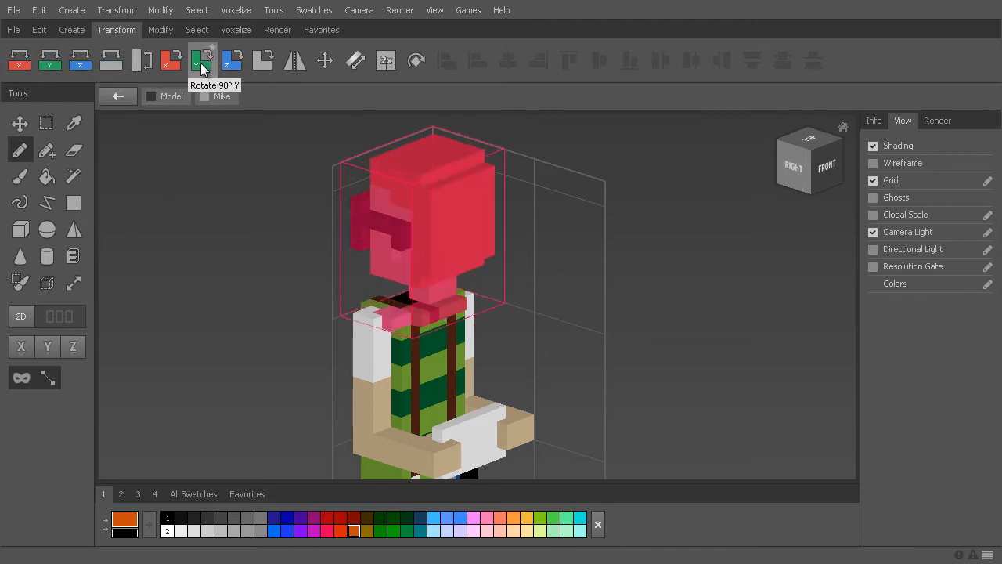
left_click(202, 67)
left_click(201, 68)
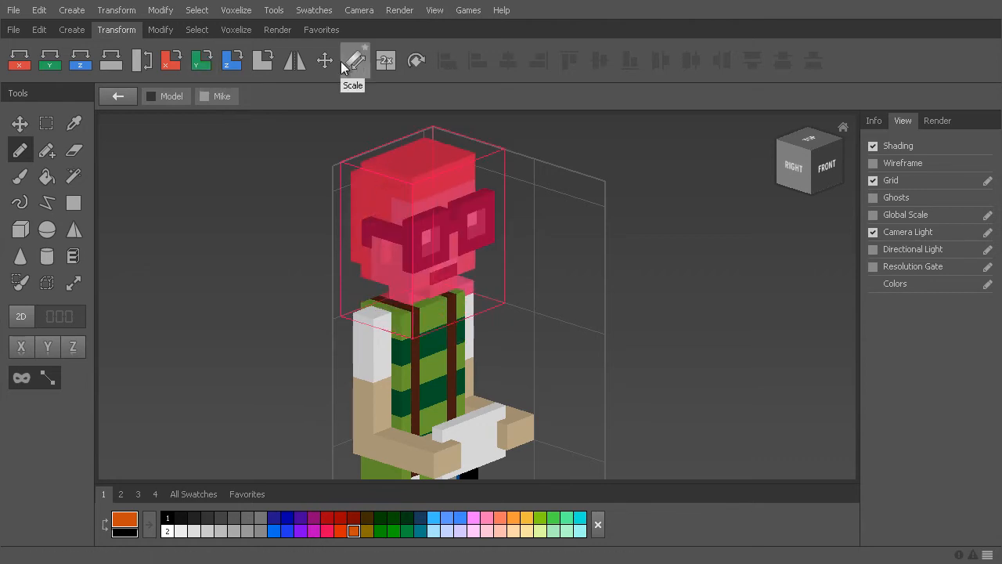
Nudge the floating head four steps away with the Move tool and return it to its original position
left_click(19, 123)
left_click_drag(423, 159, 414, 137)
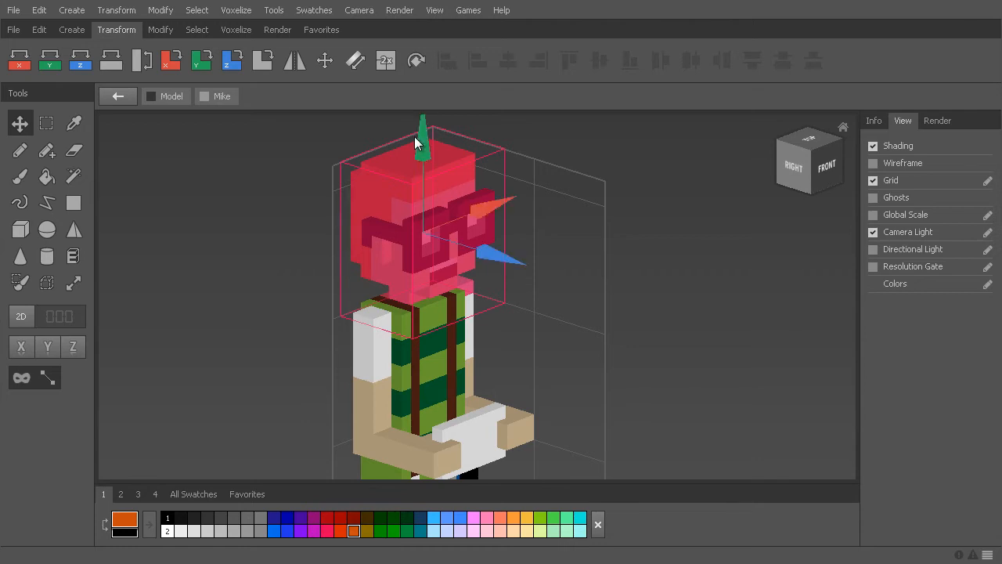
key("Down")
key("Down")
key("Down")
key("Down")
key("Up")
key("Up")
key("Up")
key("Up")
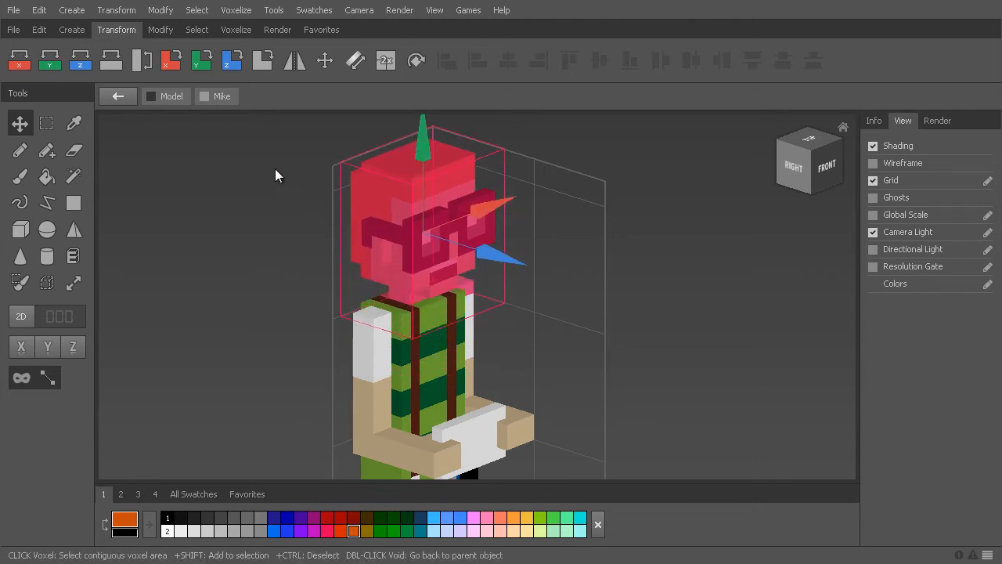
Preview a Hue/Saturation change with hue 49 on the head and cancel it
left_click(166, 33)
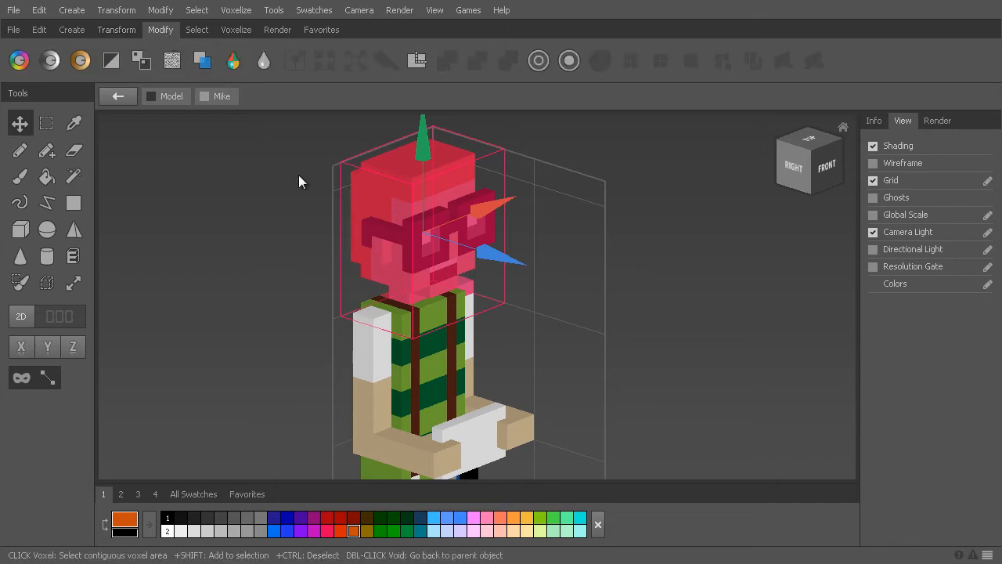
left_click(19, 60)
left_click_drag(750, 127, 888, 134)
left_click(785, 227)
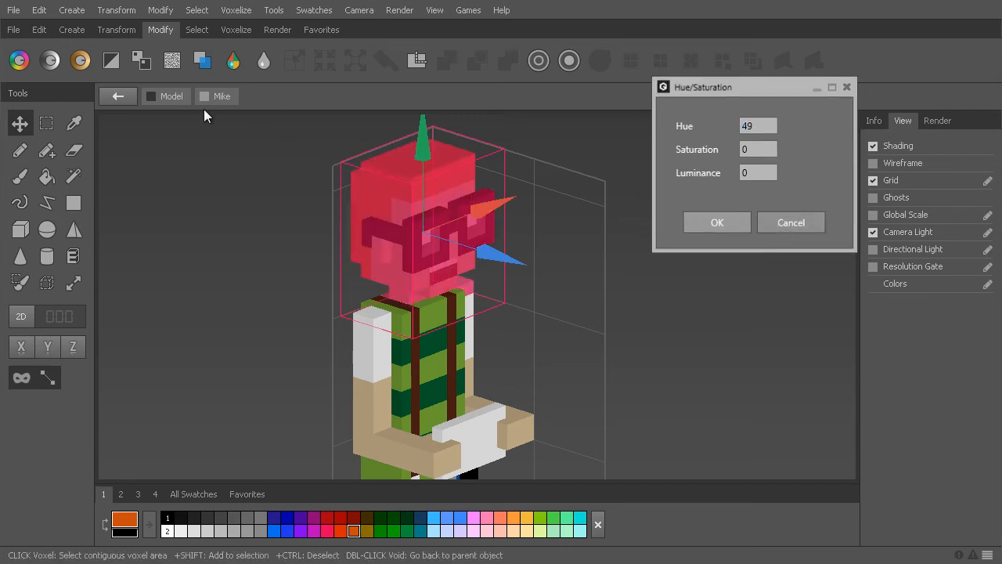
Preview monochromatic noise with an amount of 56 on the head and cancel it
left_click(174, 62)
left_click_drag(724, 131, 842, 130)
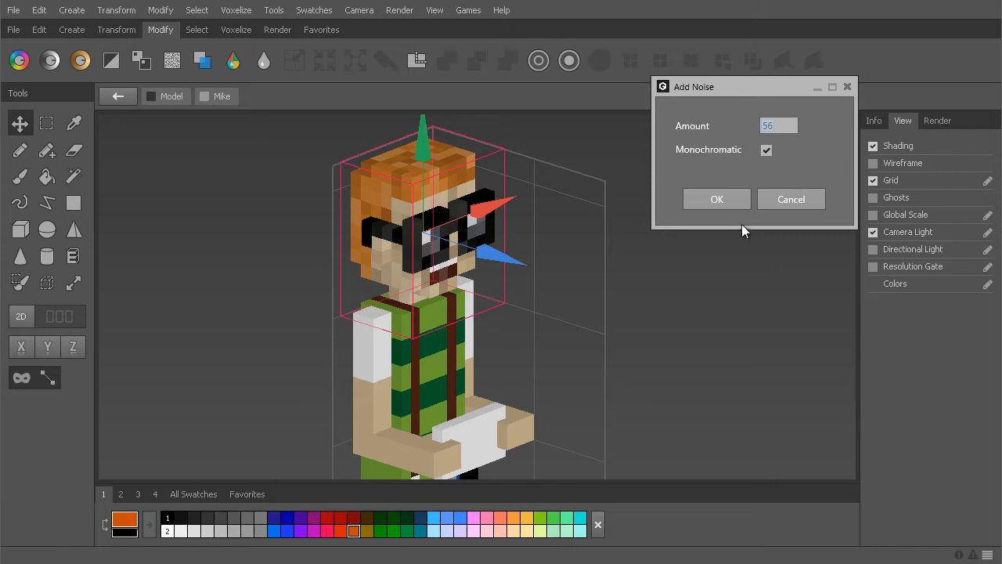
left_click(808, 201)
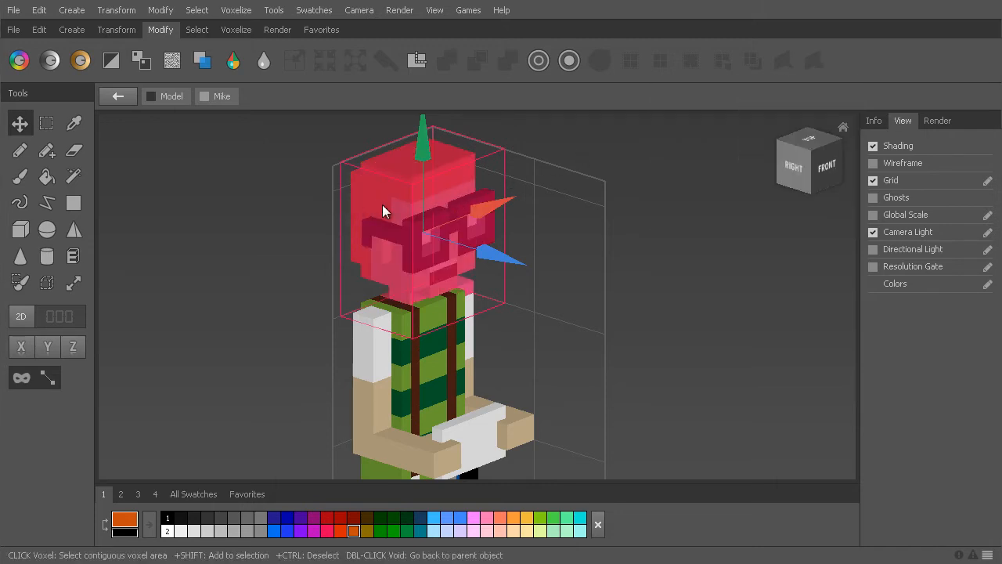
Lower the floating head into the torso along the vertical axis and raise it back to its original height
right_click_drag(420, 220, 375, 205)
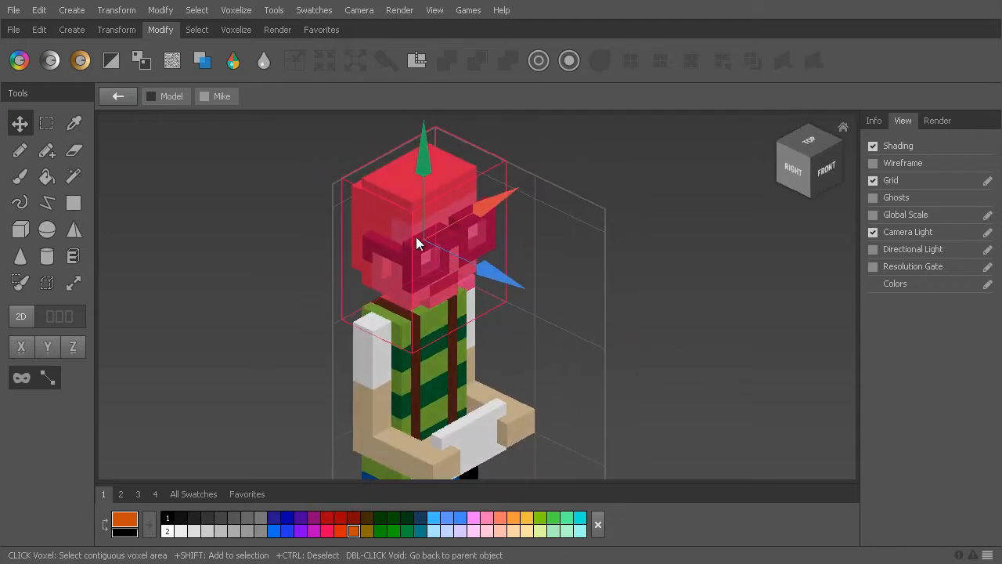
right_click_drag(617, 309, 548, 243)
left_click_drag(432, 143, 427, 192)
right_click_drag(509, 301, 578, 345)
mouse_move(413, 232)
left_mouse_down()
mouse_move(406, 294)
mouse_move(408, 194)
mouse_move(418, 247)
mouse_move(416, 186)
mouse_move(416, 216)
left_mouse_up()
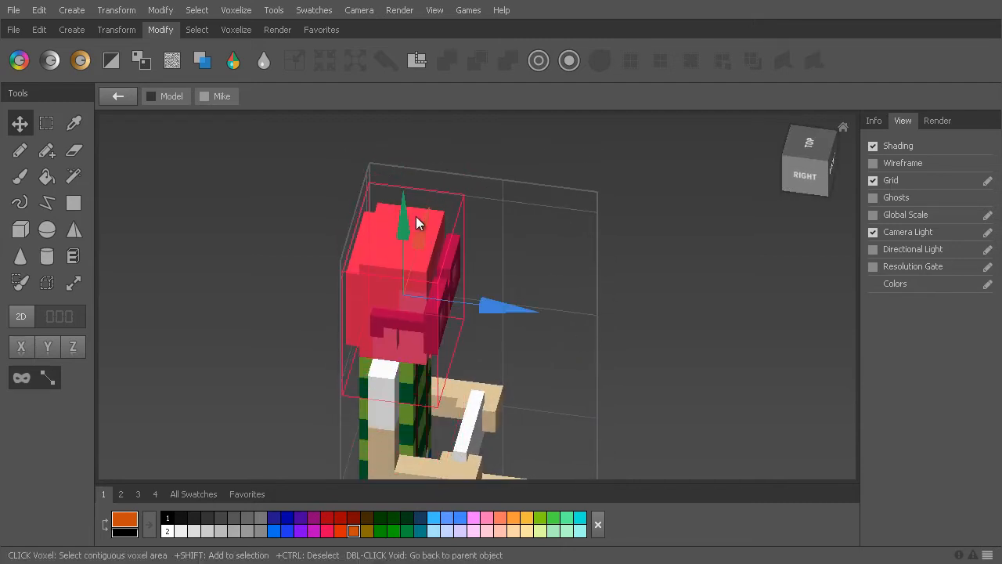
right_click_drag(416, 217, 585, 329)
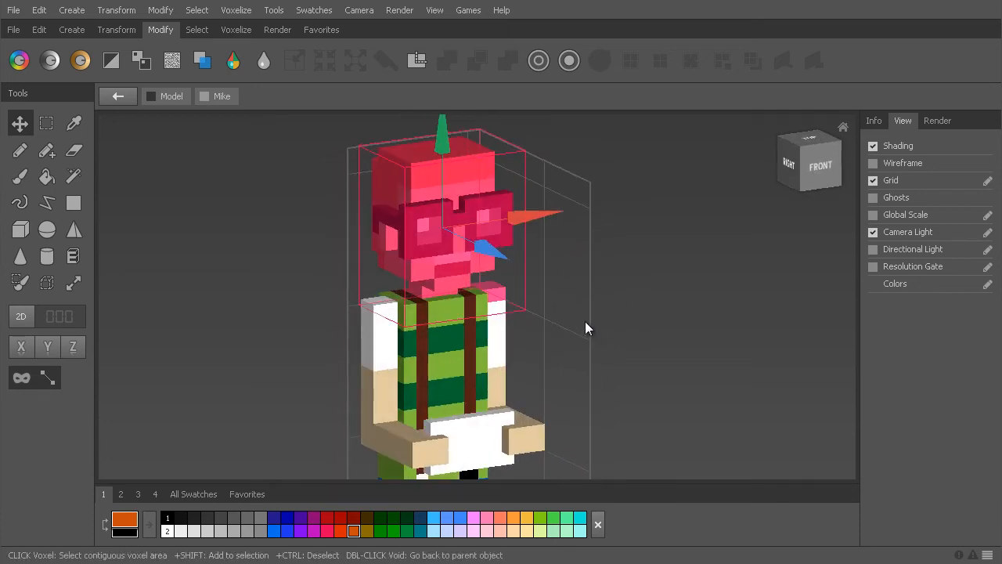
Draw an orange voxel on the shirt front while the head selection is floating, then undo it
left_click(20, 150)
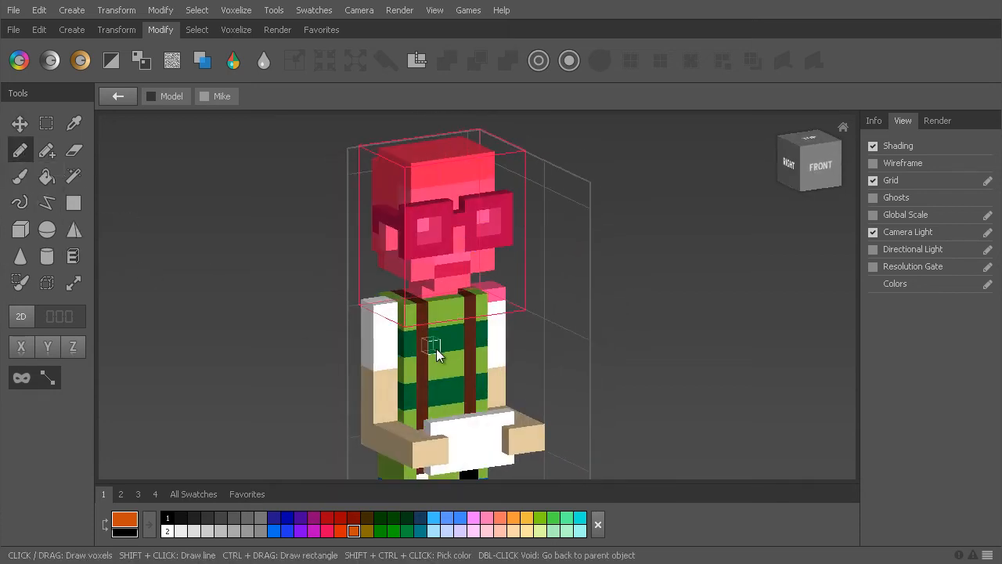
left_click(436, 350)
right_click_drag(314, 321, 320, 328)
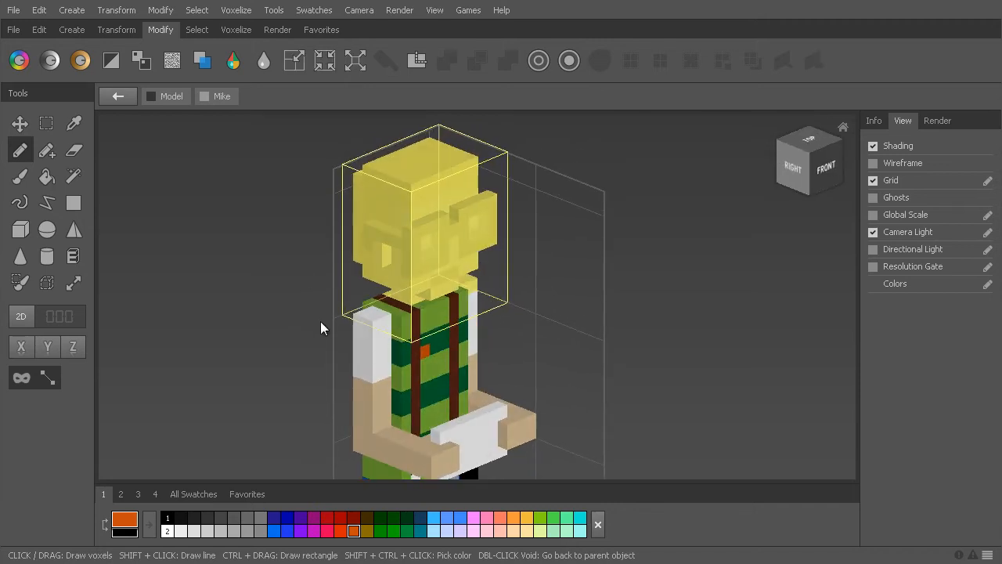
key("ctrl+z")
key("ctrl+z")
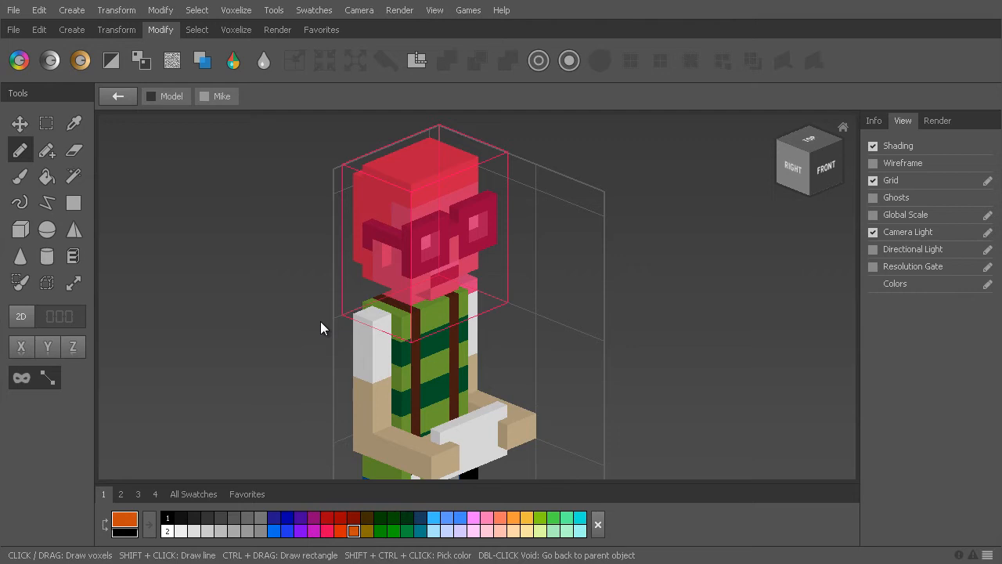
Clear the head selection
double_click(320, 327)
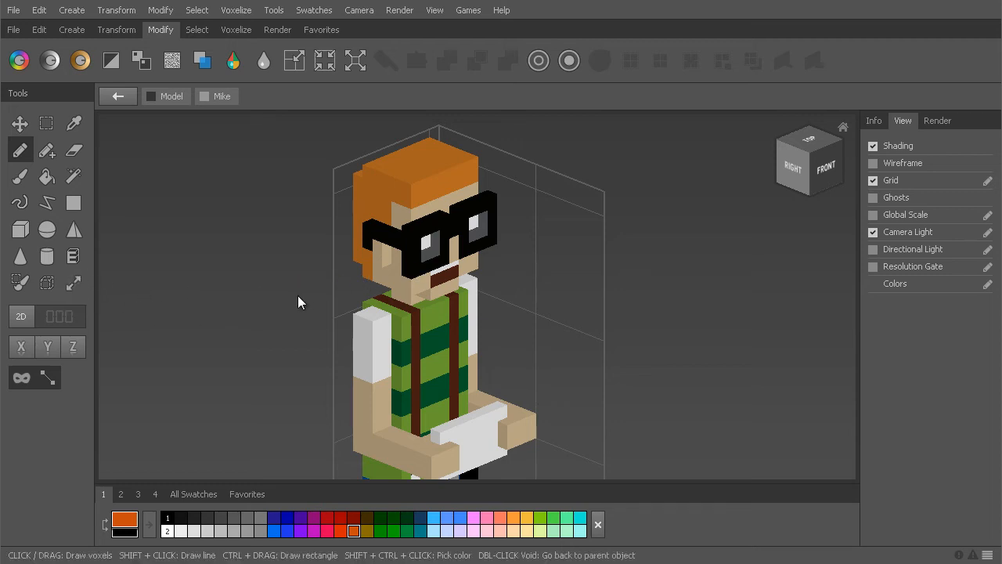
scroll(298, 295, "down", 4)
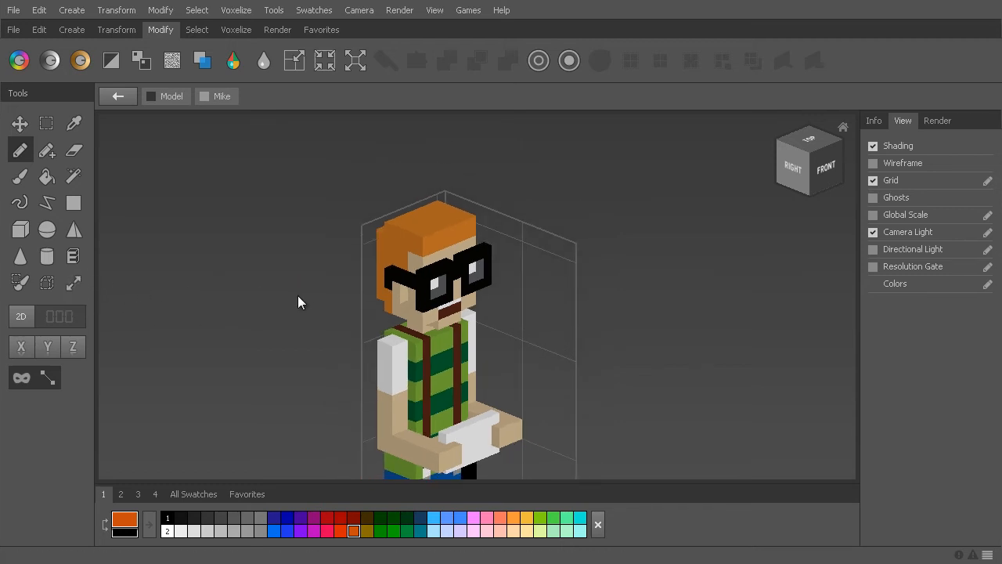
right_click_drag(289, 243, 393, 270)
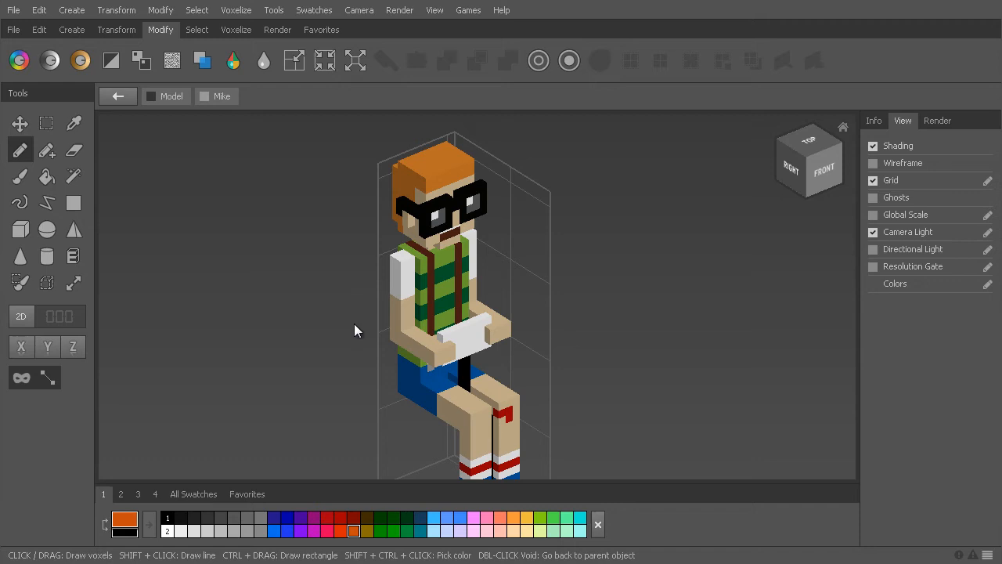
Extend the work area beyond the figure sideways and forward, then pull one side inward so it cuts into the figure
mouse_move(354, 323)
right_mouse_down()
mouse_move(442, 298)
mouse_move(360, 313)
right_mouse_up()
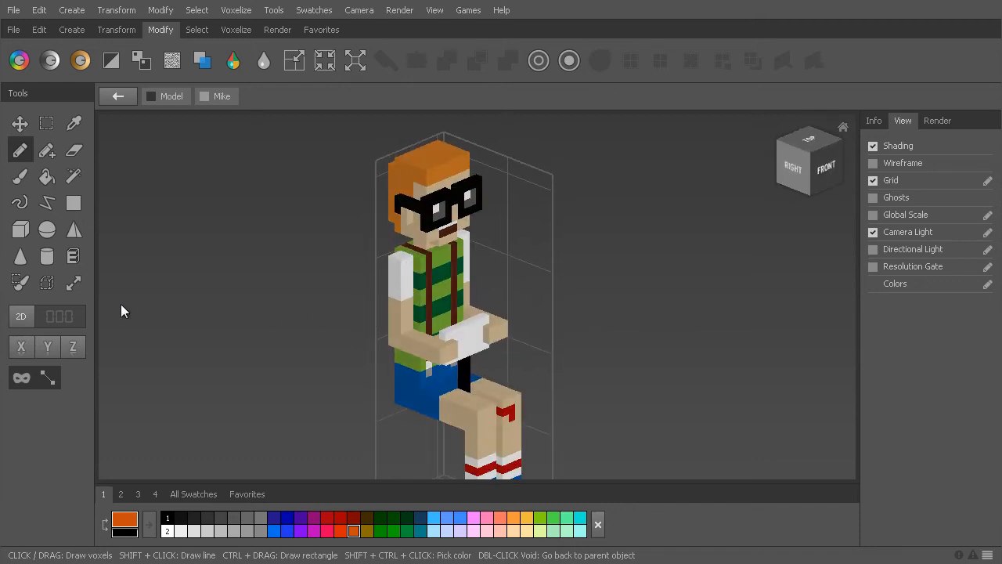
left_click(75, 284)
middle_click_drag(367, 313, 356, 242)
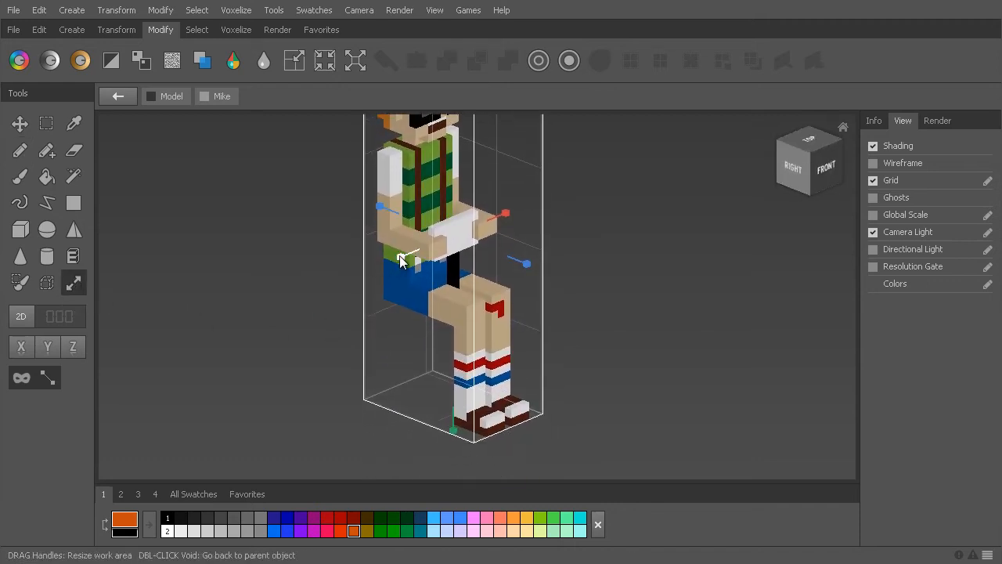
left_click_drag(400, 256, 369, 268)
right_click_drag(615, 266, 620, 302)
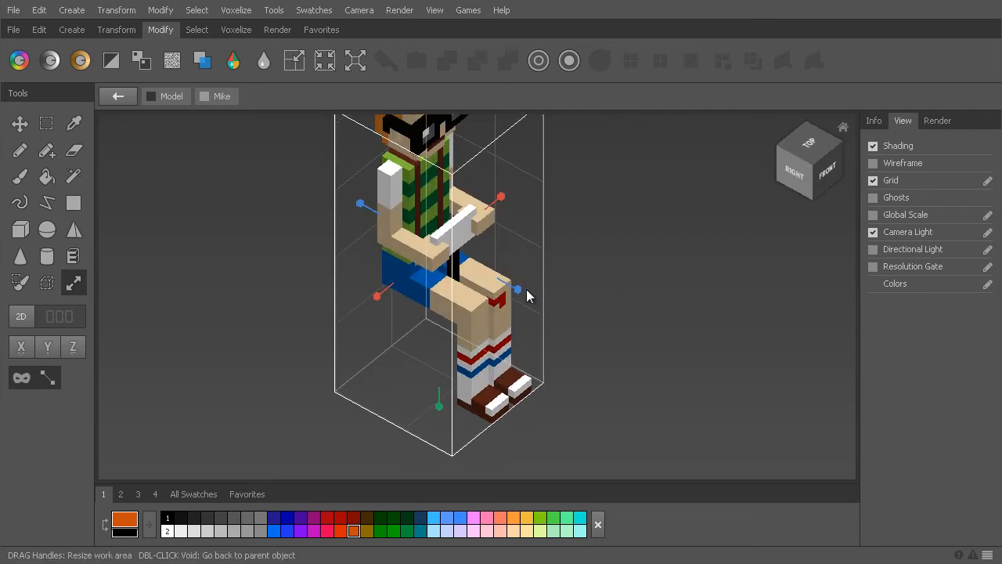
left_click_drag(517, 289, 567, 316)
right_click_drag(651, 359, 613, 342)
left_click_drag(538, 247, 496, 249)
right_click_drag(566, 323, 600, 353)
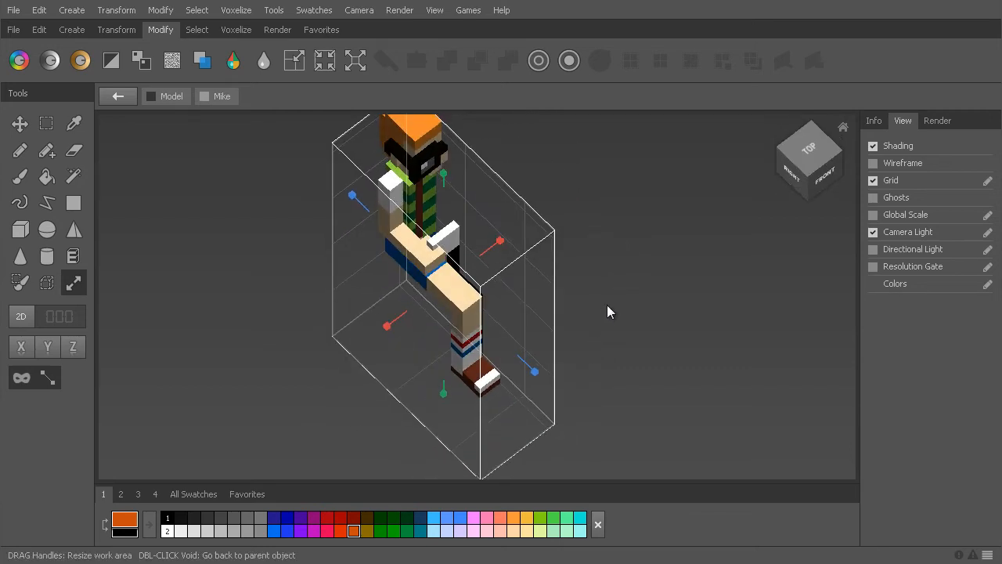
Undo the three work area resizes
key("ctrl+z")
key("ctrl+z")
key("ctrl+z")
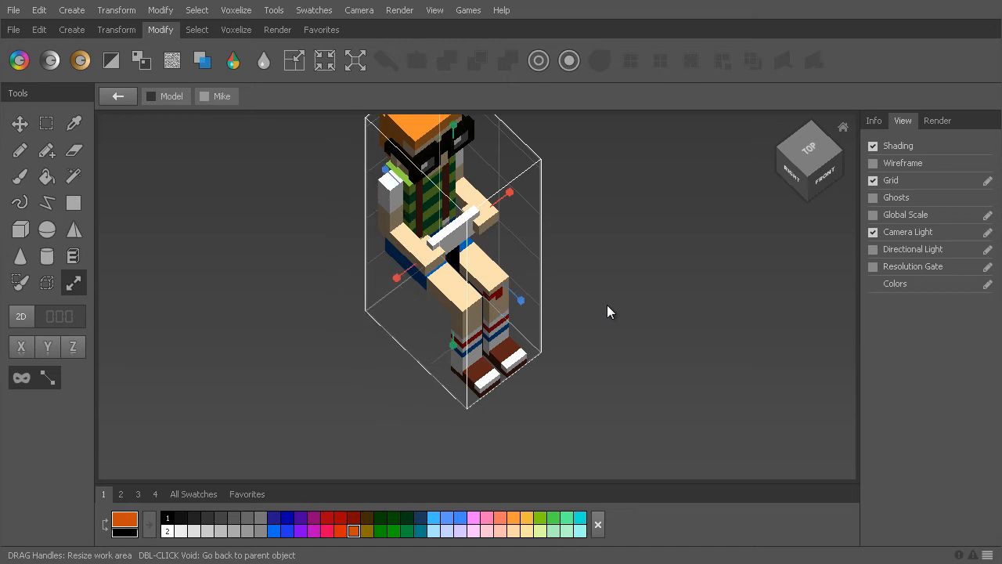
Widen the work area symmetrically on both sides of the figure
right_click_drag(608, 307, 532, 236)
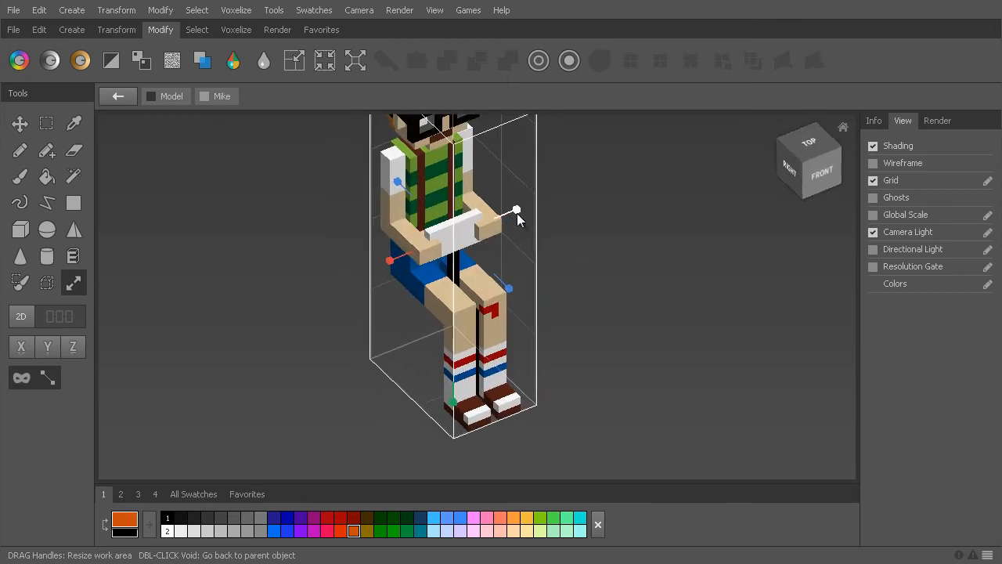
middle_click_drag(519, 213, 513, 271)
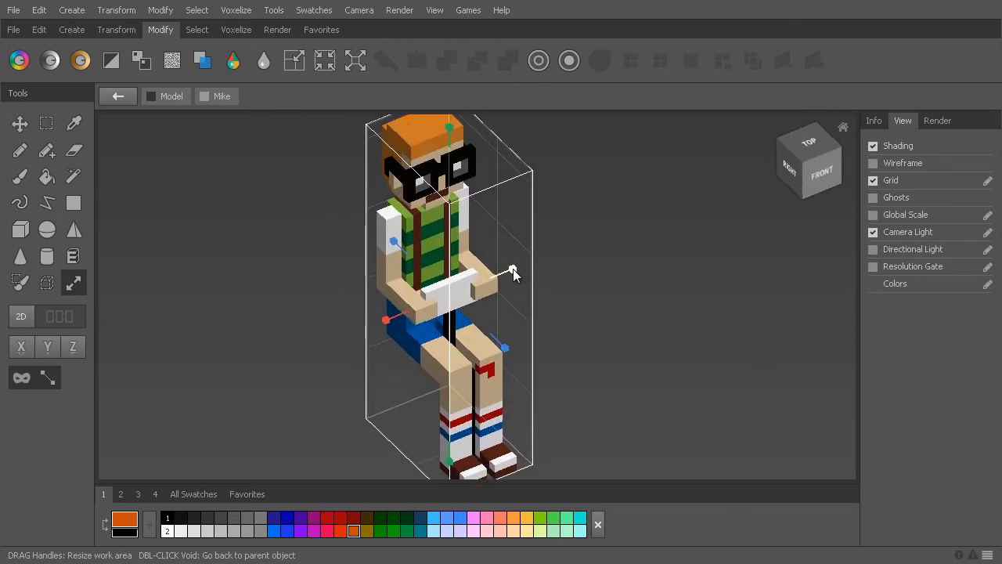
left_click_drag(513, 272, 595, 246)
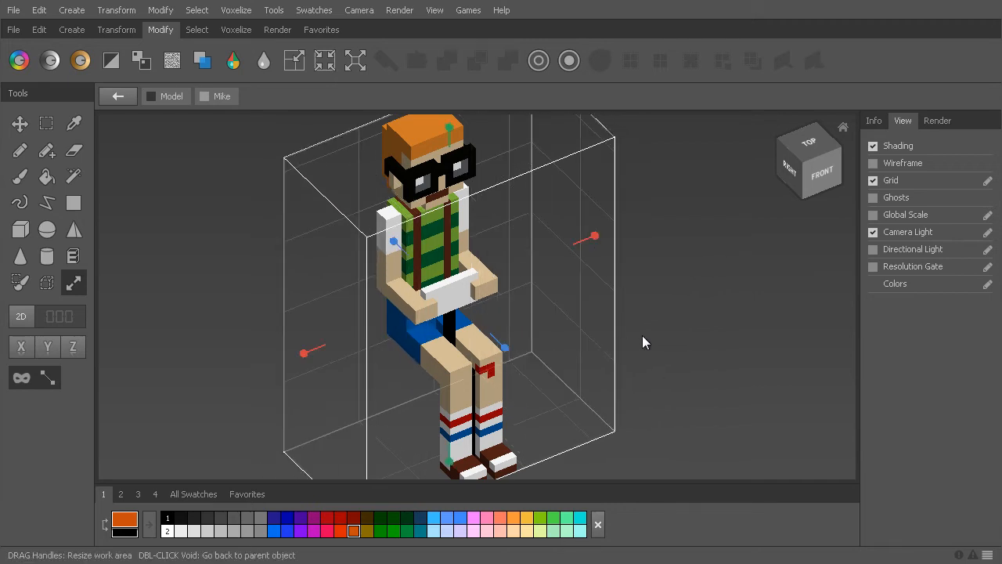
mouse_move(642, 342)
right_mouse_down()
mouse_move(691, 331)
mouse_move(643, 339)
right_mouse_up()
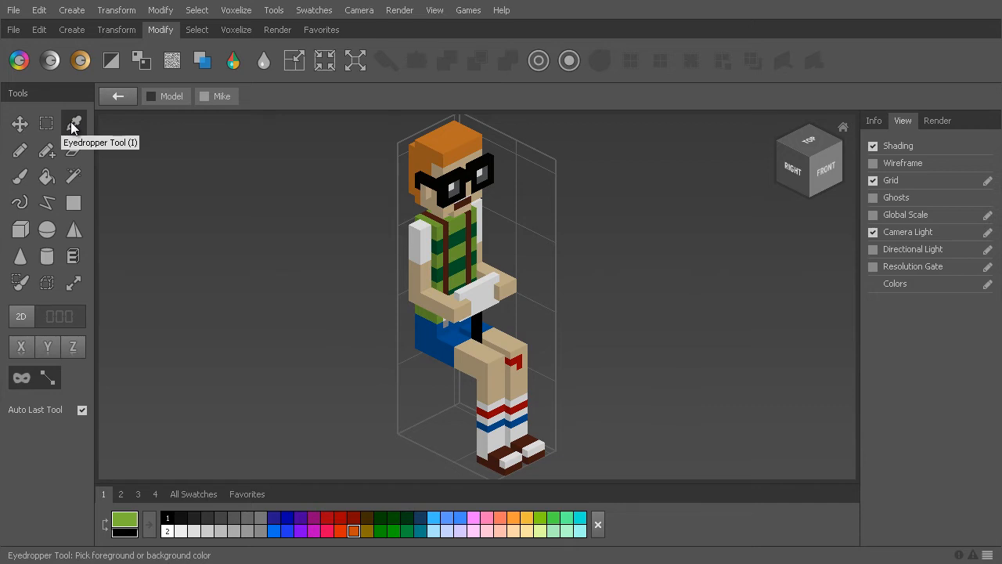
Pick the dark green from the shirt stripe and draw a Pencil stroke of voxels along the thigh and shin
scroll(407, 237, "up", 3)
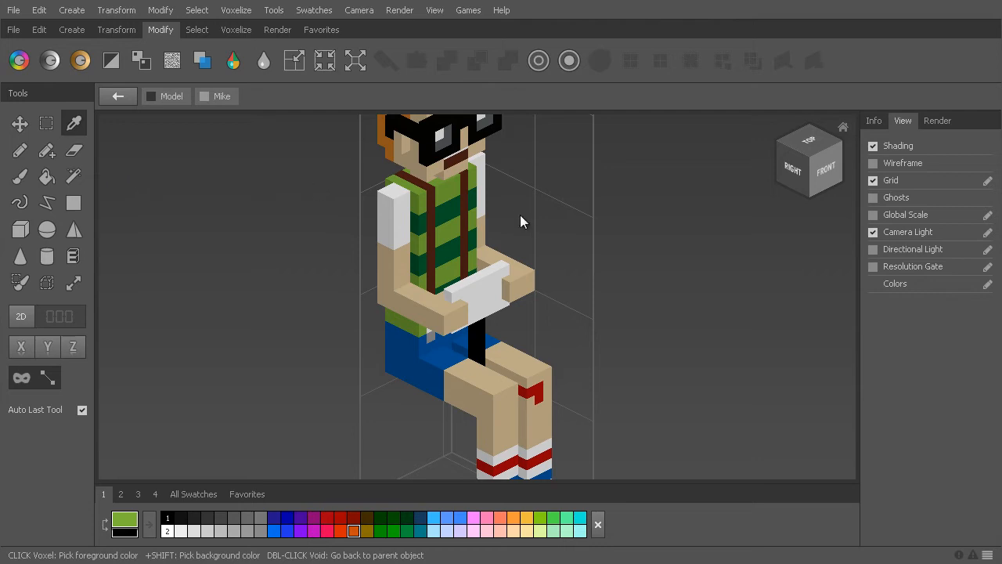
left_click(444, 218)
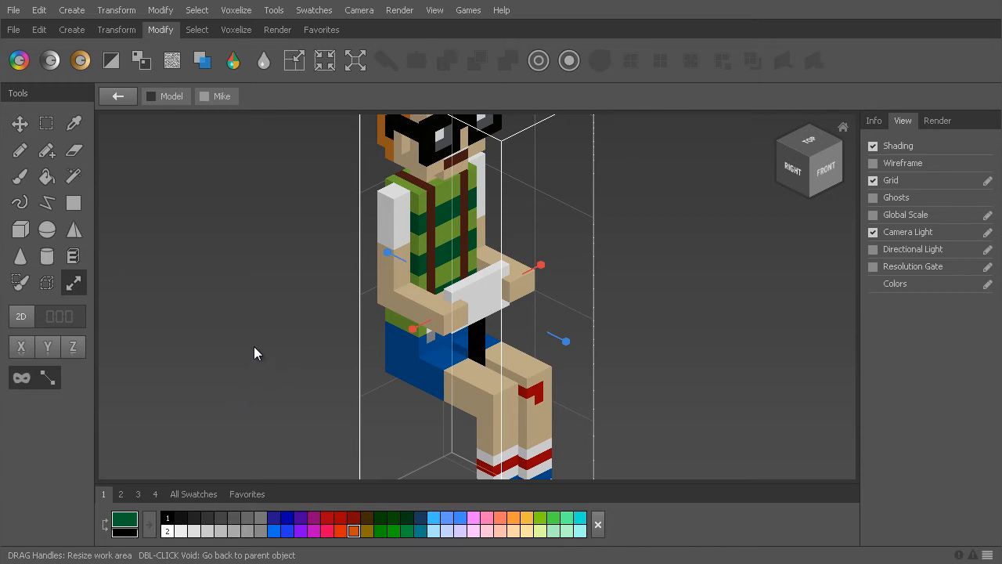
left_click(19, 149)
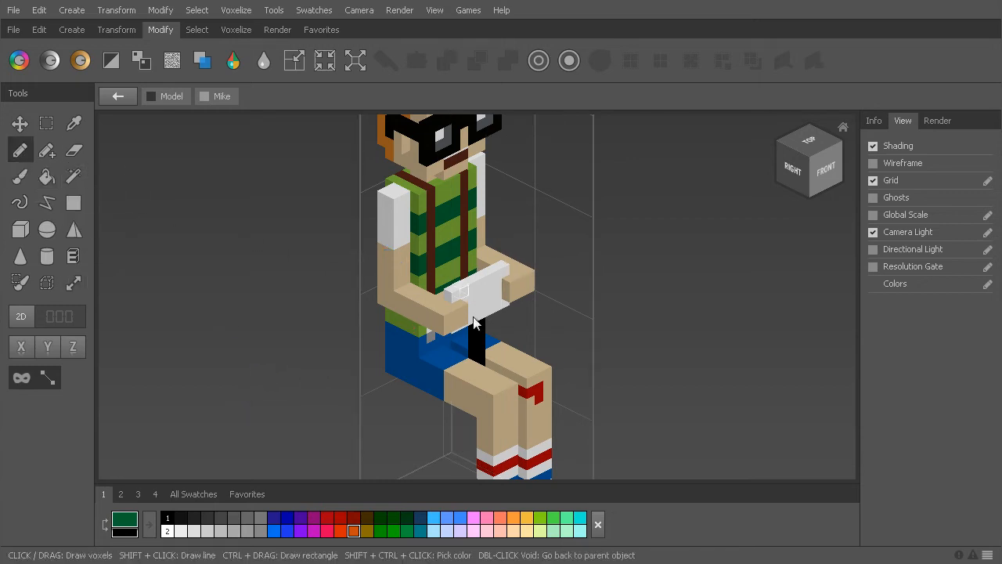
mouse_move(468, 385)
left_mouse_down()
mouse_move(503, 446)
mouse_move(489, 430)
left_mouse_up()
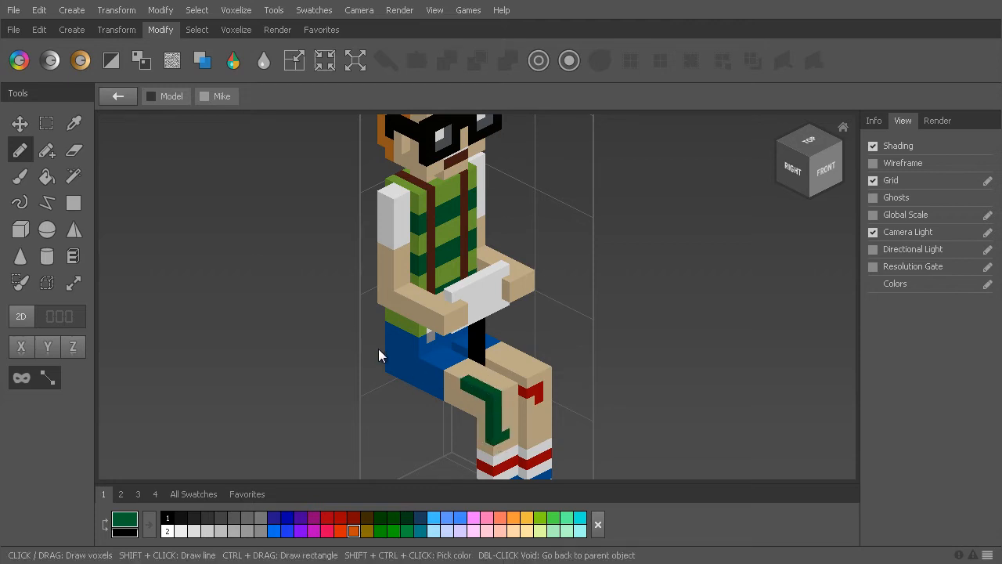
Pick the blue of the shorts with the Eyedropper and draw over the green stroke on the leg
left_click(73, 123)
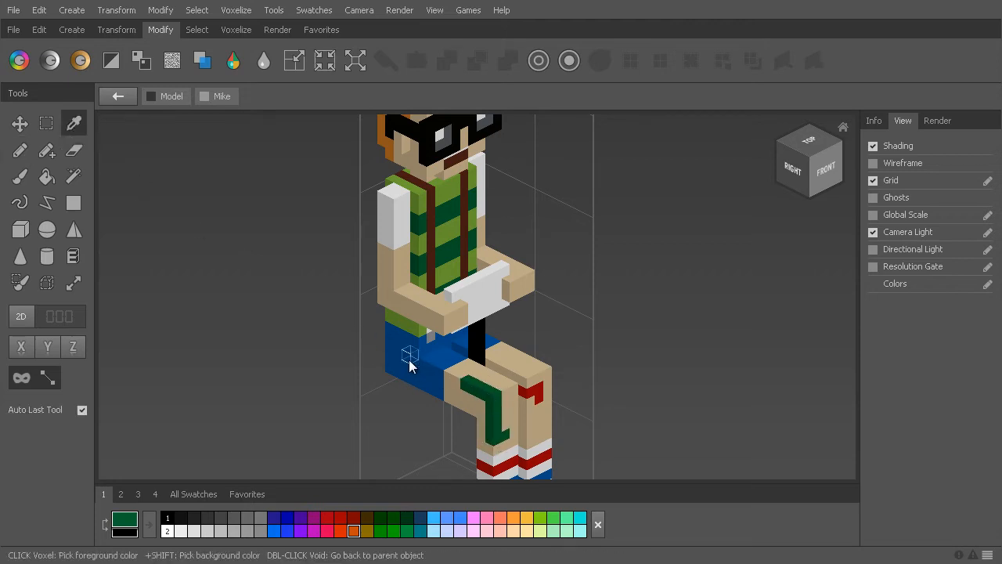
left_click(409, 362)
left_click_drag(463, 383, 503, 433)
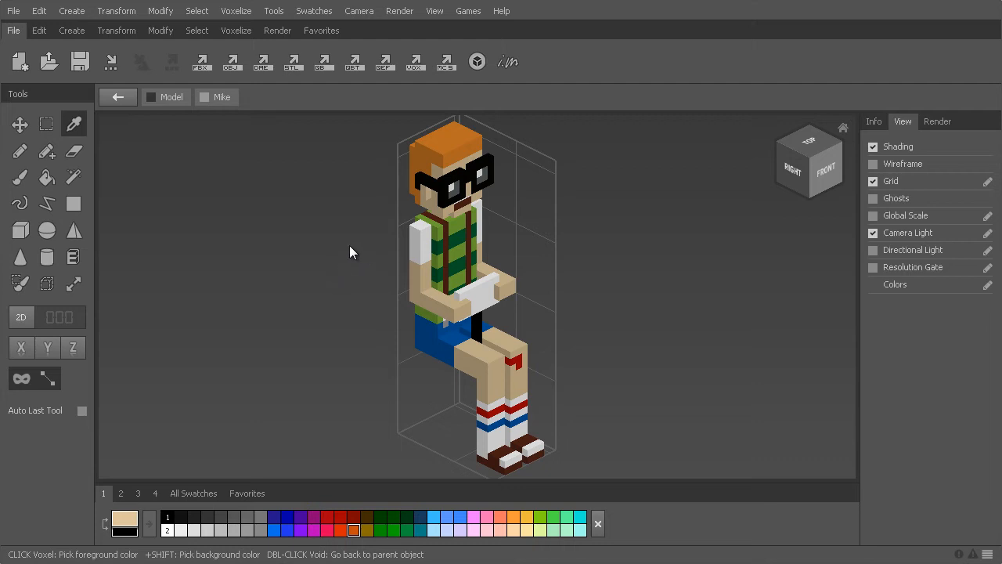
With the Pencil active, sample colors from several parts of the figure, ending with the blue of the shorts
left_click(20, 151)
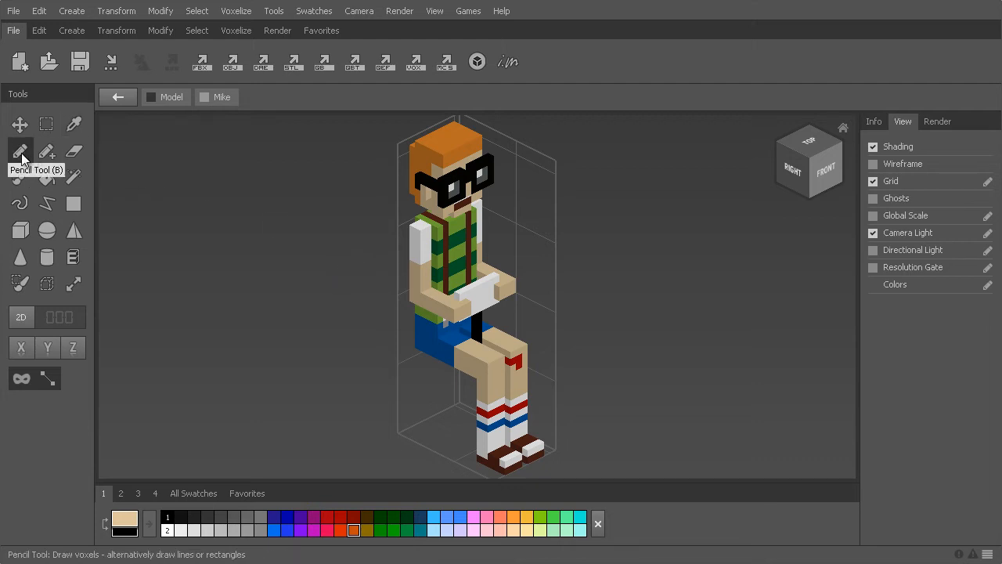
left_click(423, 262, "alt")
left_click(458, 254, "alt")
left_click(462, 305, "alt")
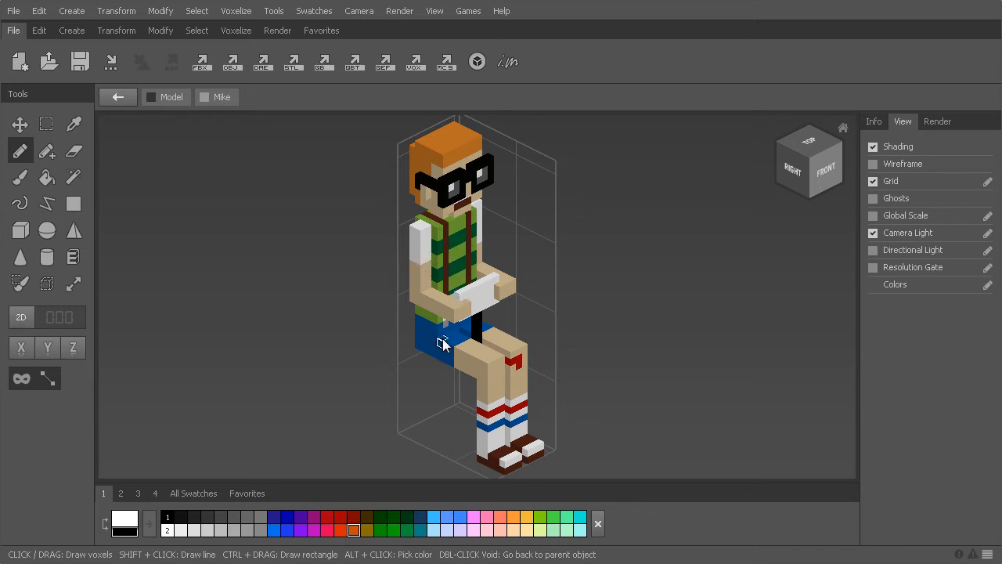
left_click(443, 345, "alt")
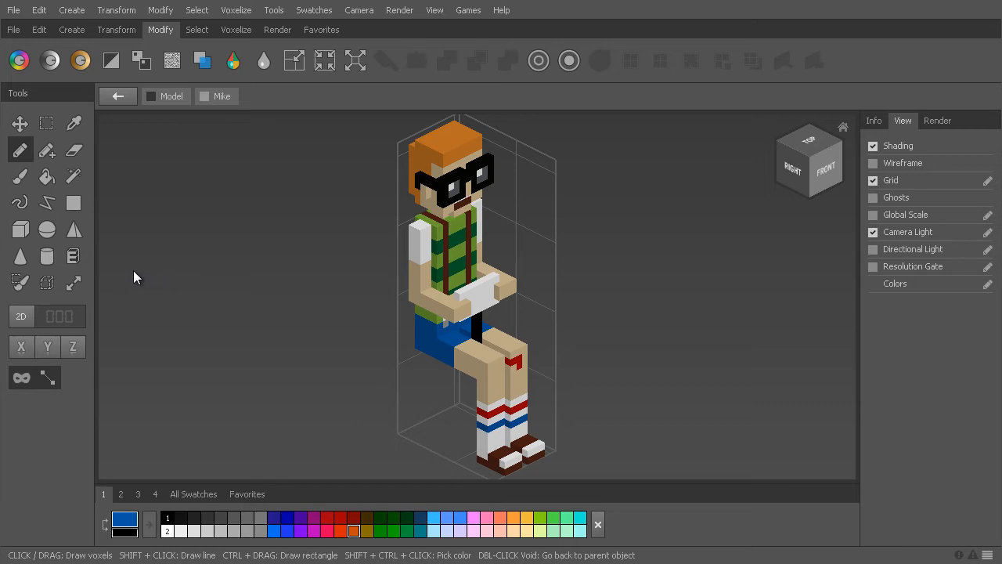
Set an Extrude base area on the shirt front and extrude it forward in front of the chest and backward behind the torso
left_click(72, 256)
scroll(327, 251, "up", 3)
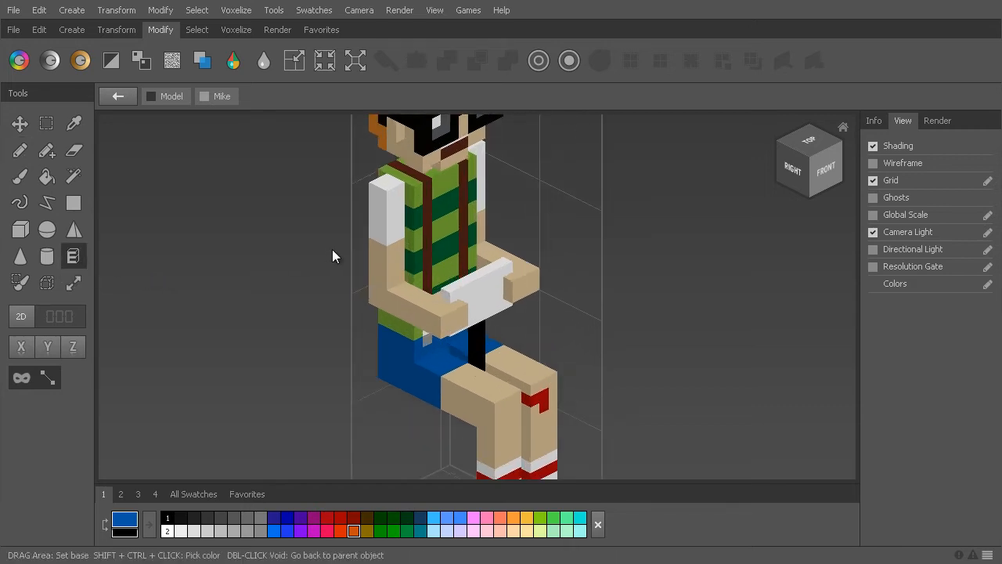
right_click_drag(316, 247, 302, 222)
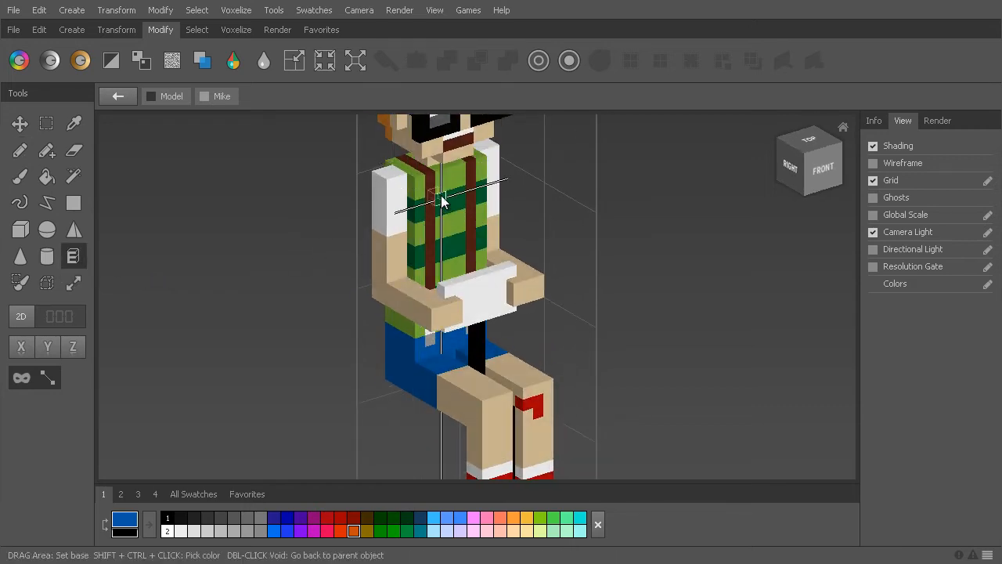
left_click_drag(438, 196, 471, 248)
mouse_move(469, 239)
right_mouse_down()
mouse_move(491, 228)
mouse_move(459, 241)
right_mouse_up()
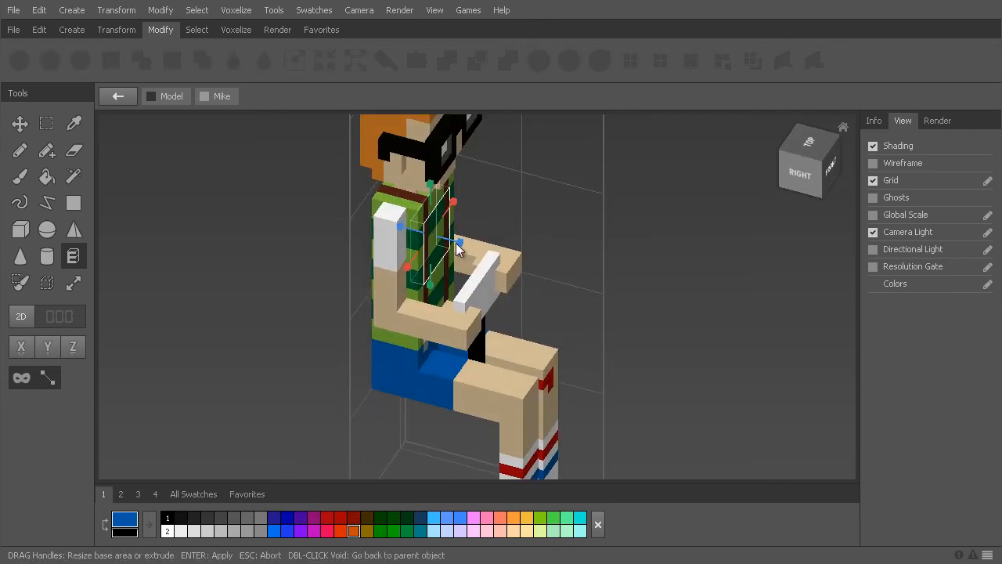
left_click_drag(459, 245, 534, 266)
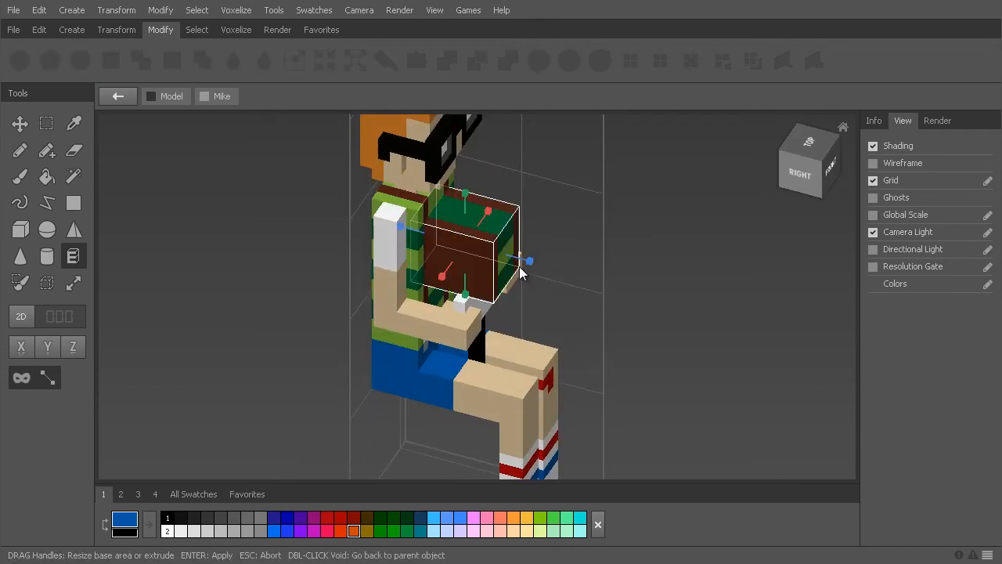
left_click_drag(398, 230, 340, 228)
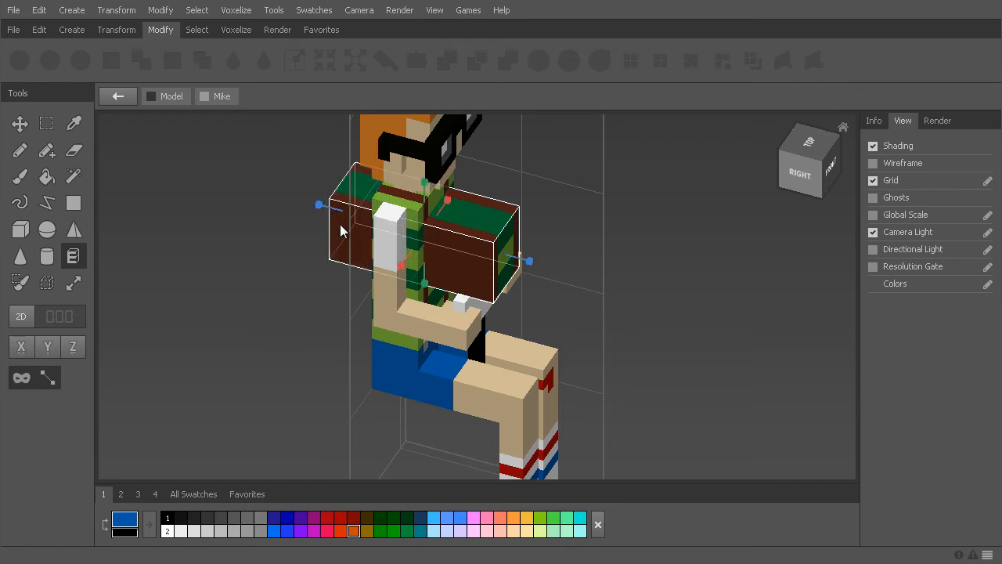
Enlarge the base area of the shirt extrusion, then abort the extrusion
right_click_drag(340, 228, 329, 265)
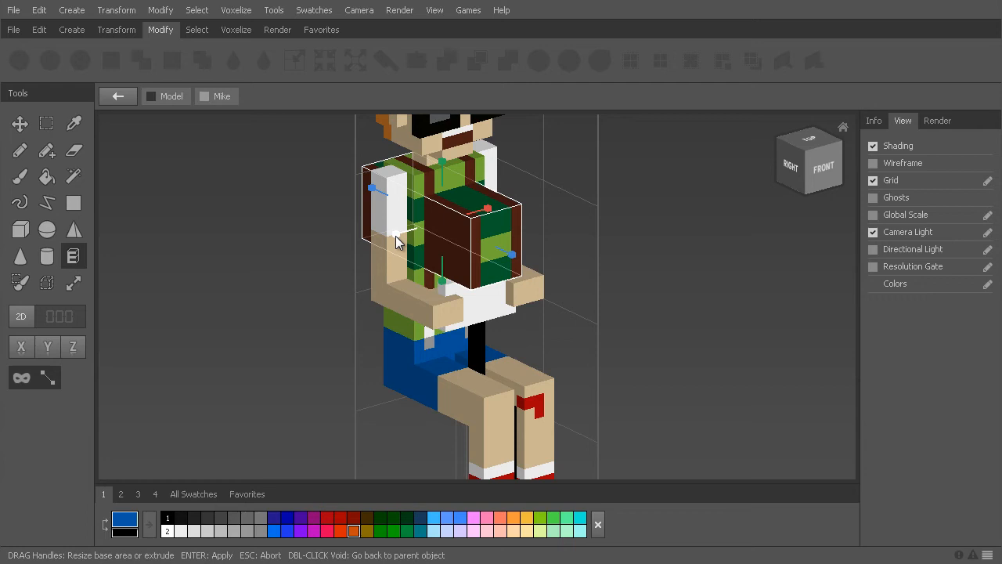
left_click_drag(397, 241, 381, 240)
right_click_drag(381, 240, 353, 255)
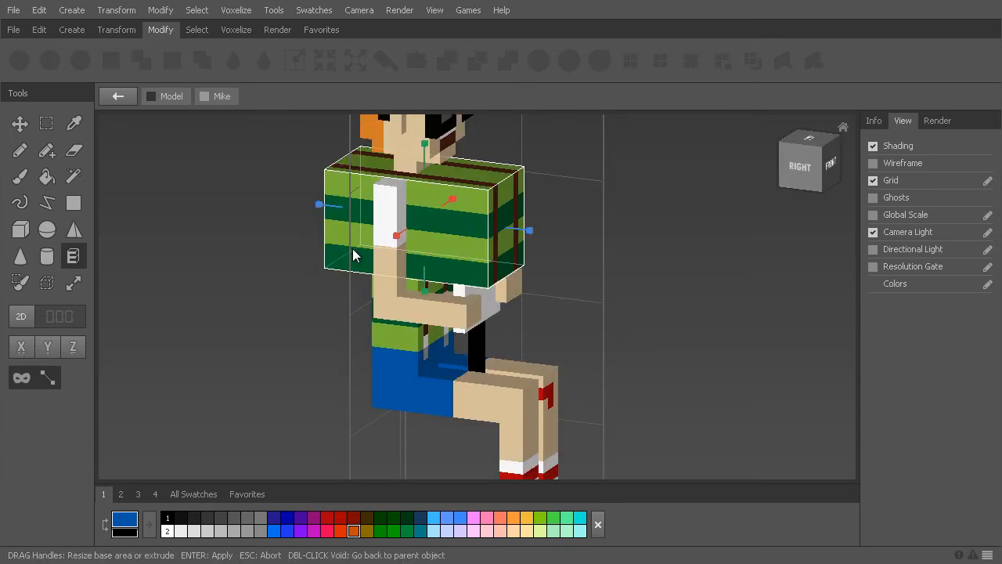
key("Escape")
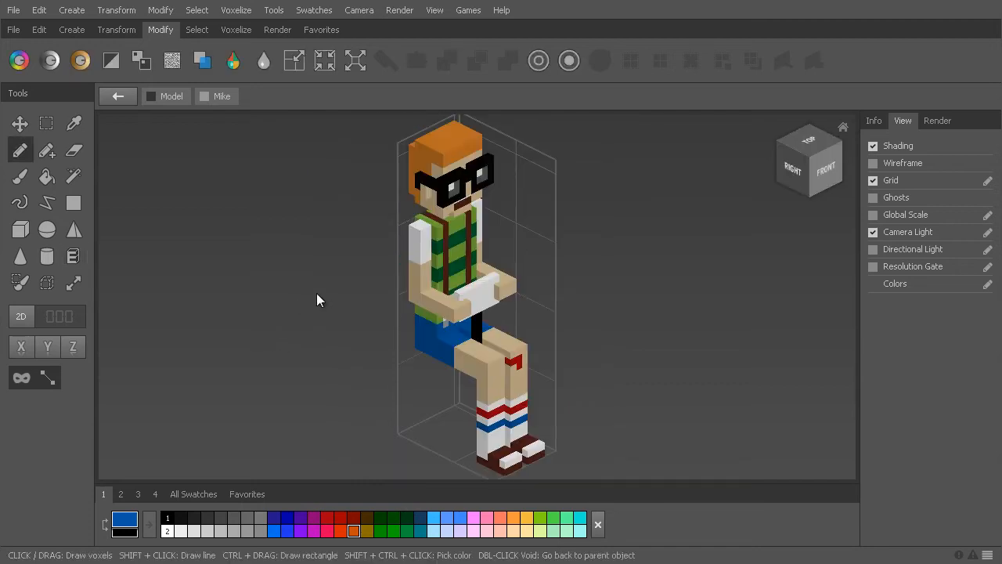
Turn on slice mode, try slices along the depth and vertical axes, and set the front-facing slice to 9
left_click(21, 317)
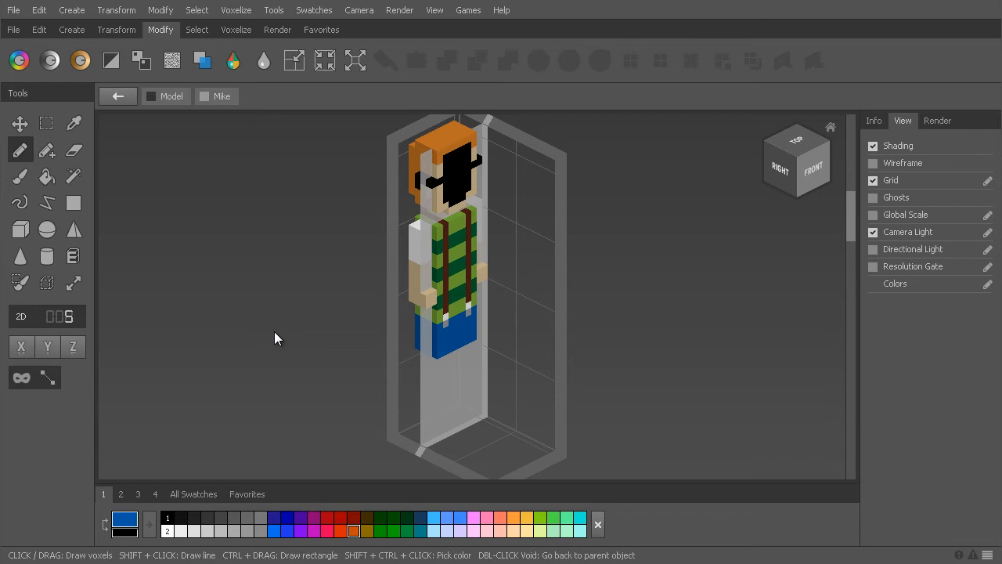
left_click(21, 319)
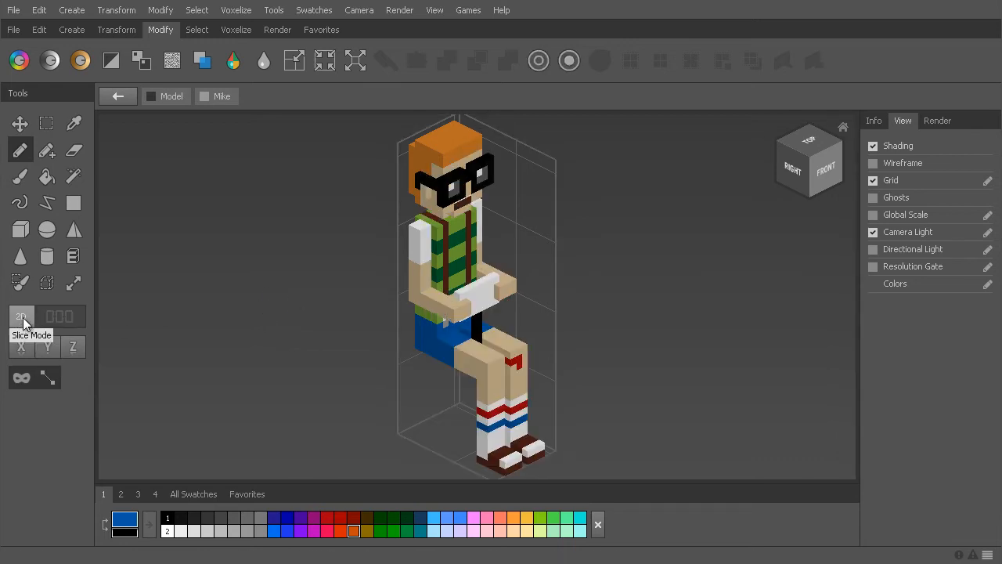
left_click(21, 317)
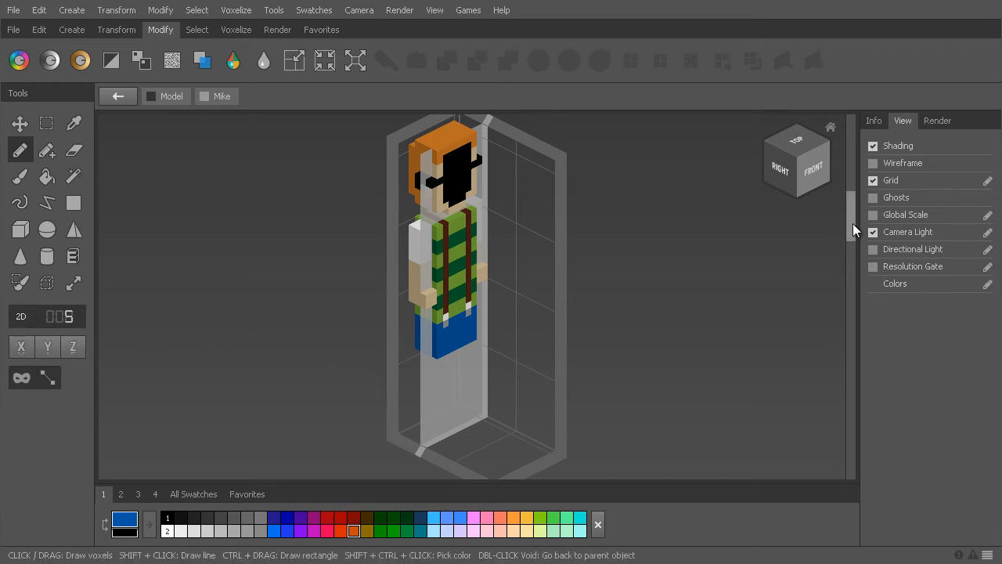
left_click_drag(853, 223, 853, 197)
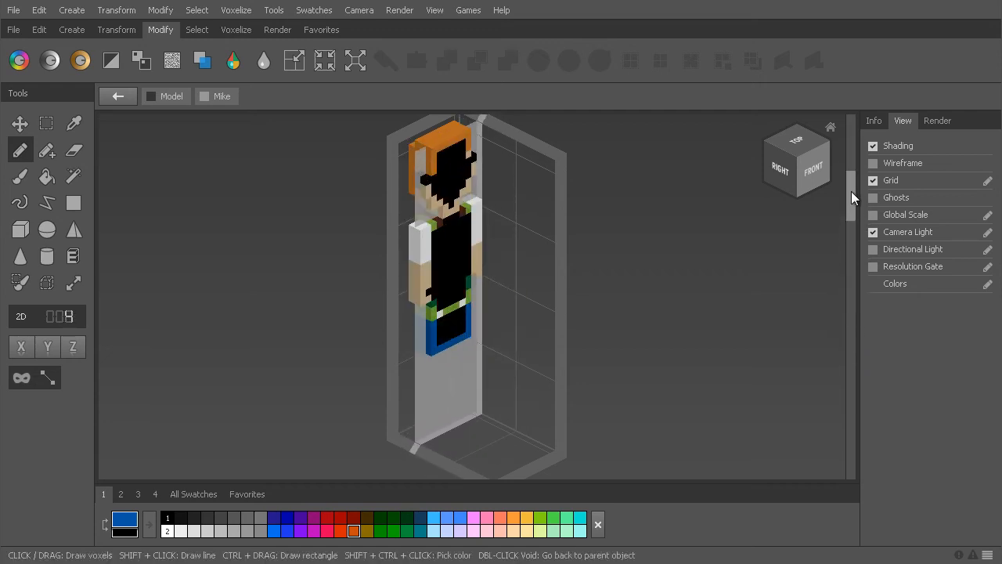
left_click_drag(565, 319, 565, 379)
left_click_drag(476, 119, 505, 137)
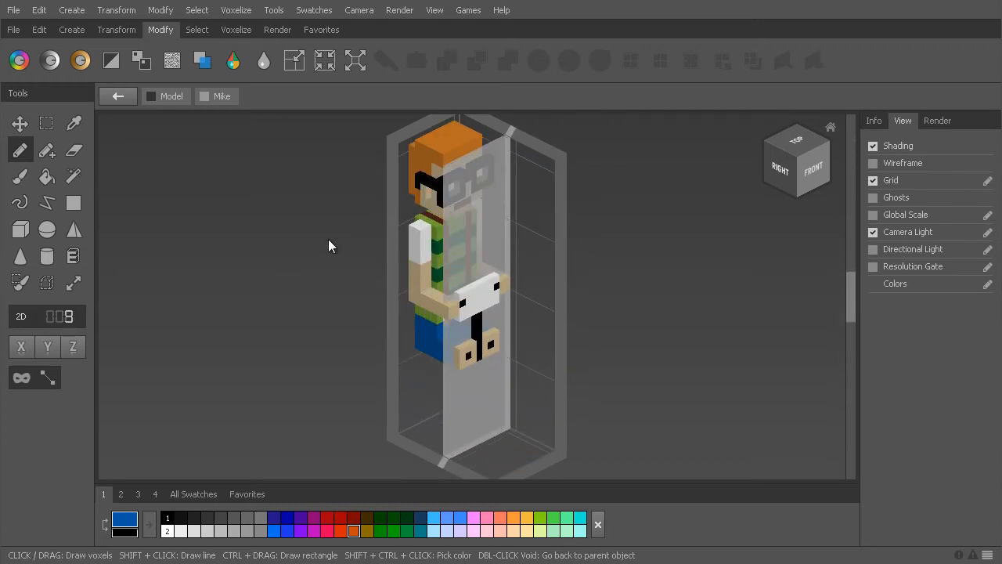
Draw a blue S-shaped stroke of voxels on slice 9 in front of the face and chest, then leave slice mode
left_click(484, 192)
left_click_drag(486, 252, 456, 249)
mouse_move(501, 337)
right_mouse_down()
mouse_move(493, 320)
mouse_move(429, 307)
mouse_move(511, 359)
right_mouse_up()
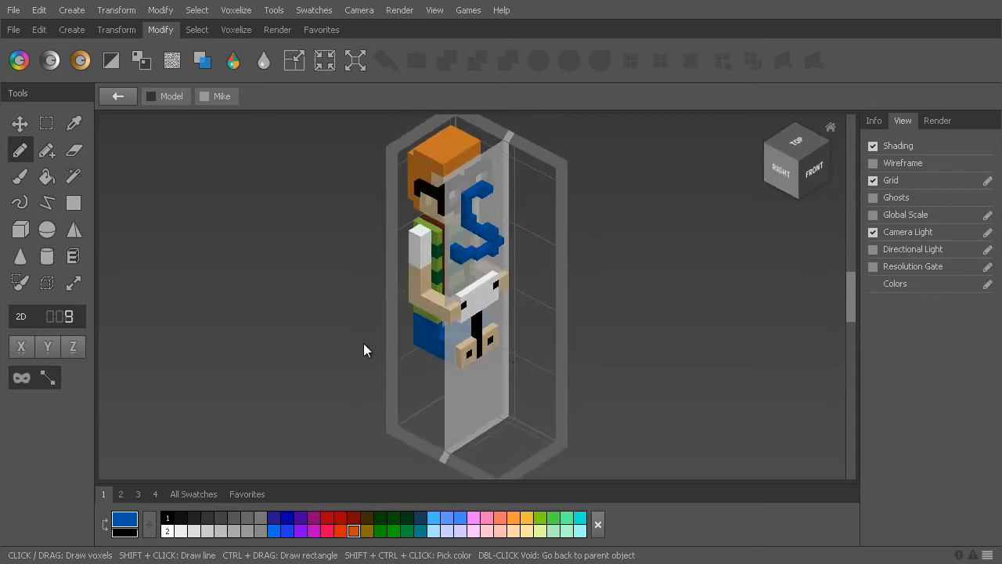
left_click(22, 318)
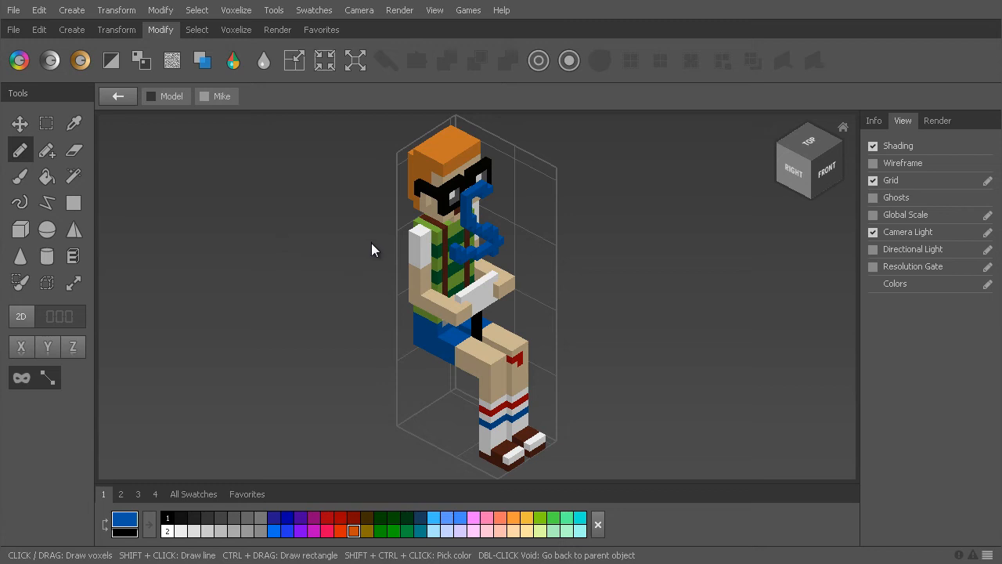
Enter slice mode on the horizontal slice 15 through the top of the thigh
scroll(372, 243, "up", 3)
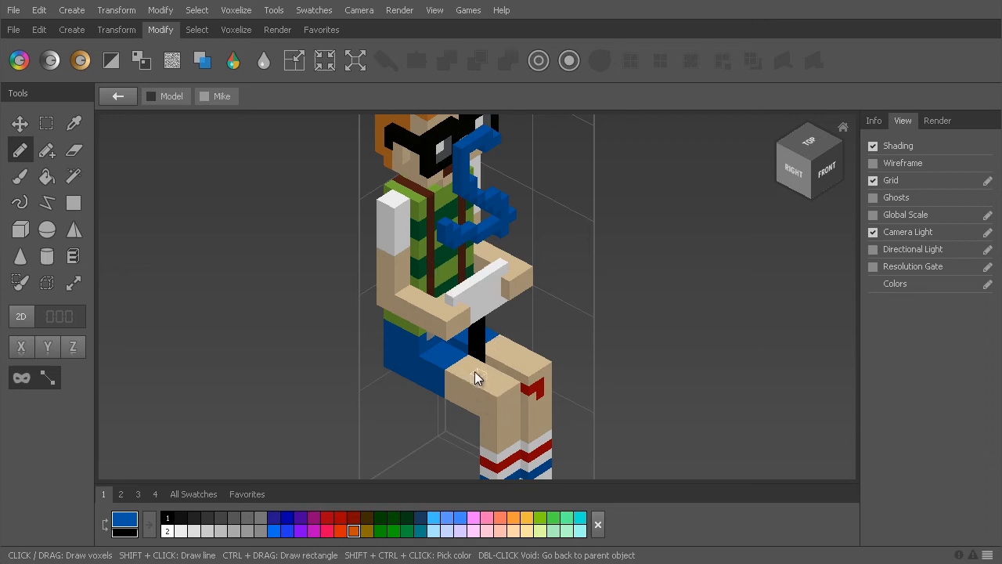
key("space")
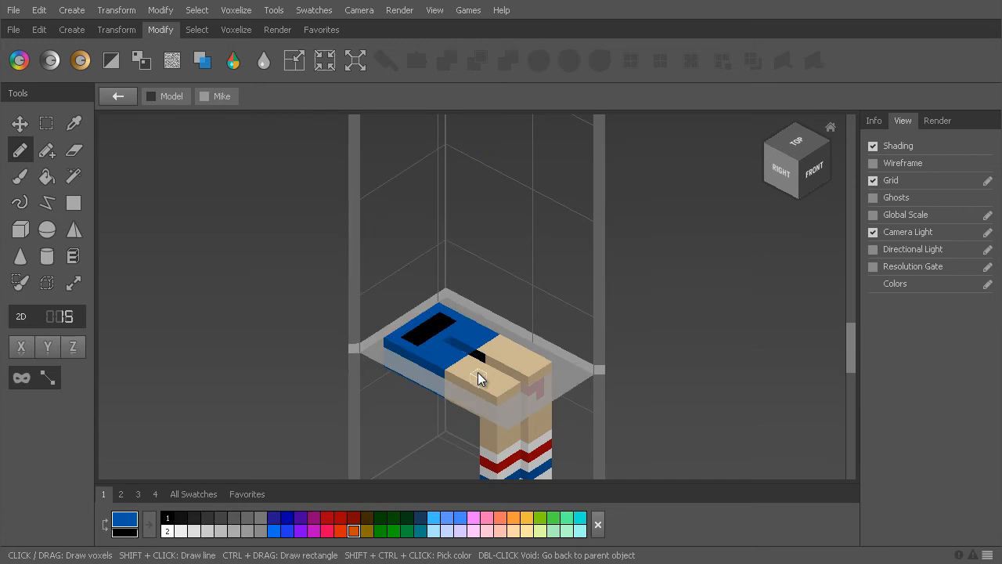
Toggle slice mode on and off over the thigh's side face at slice 3 and over the arm on the character's other side
key("space")
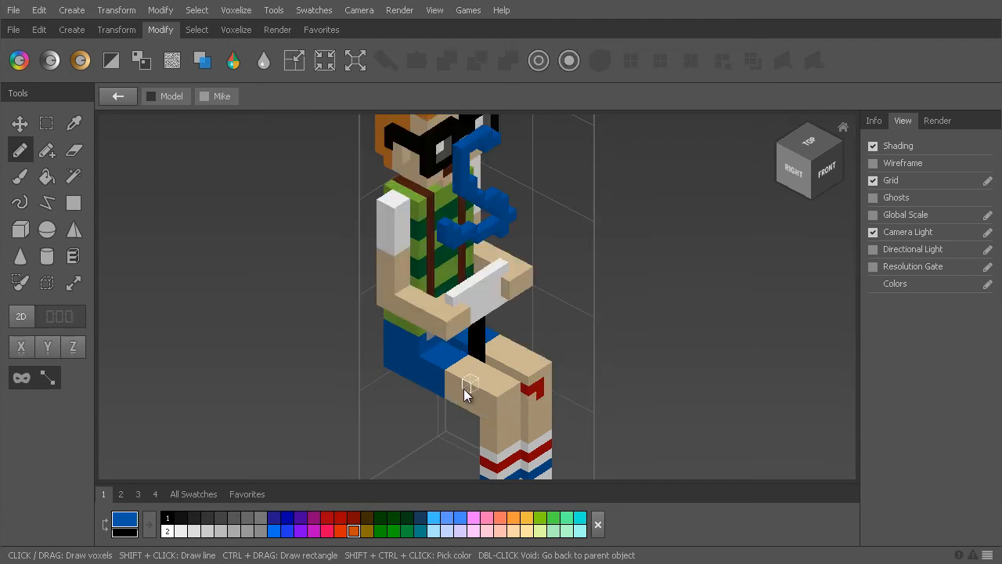
key("space")
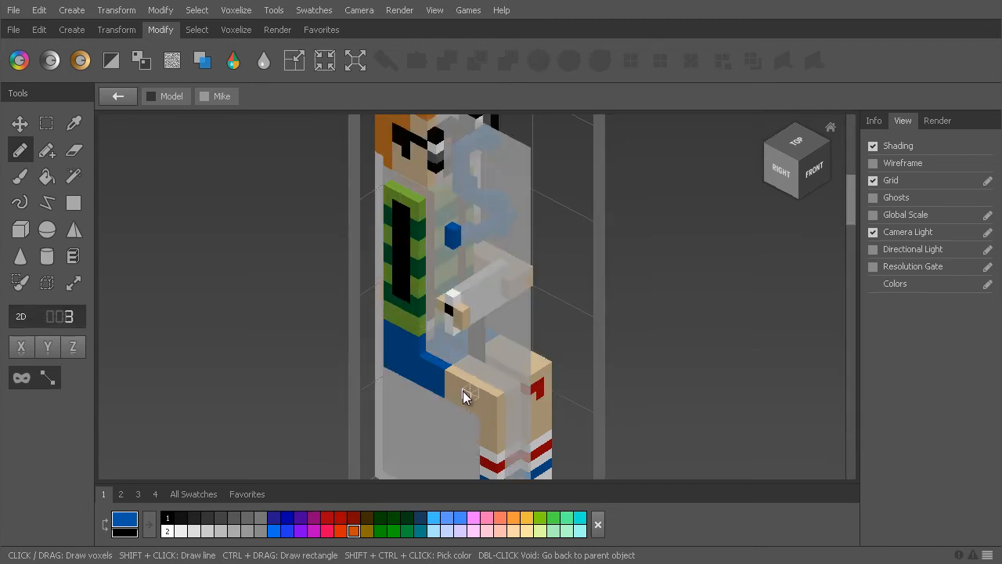
key("space")
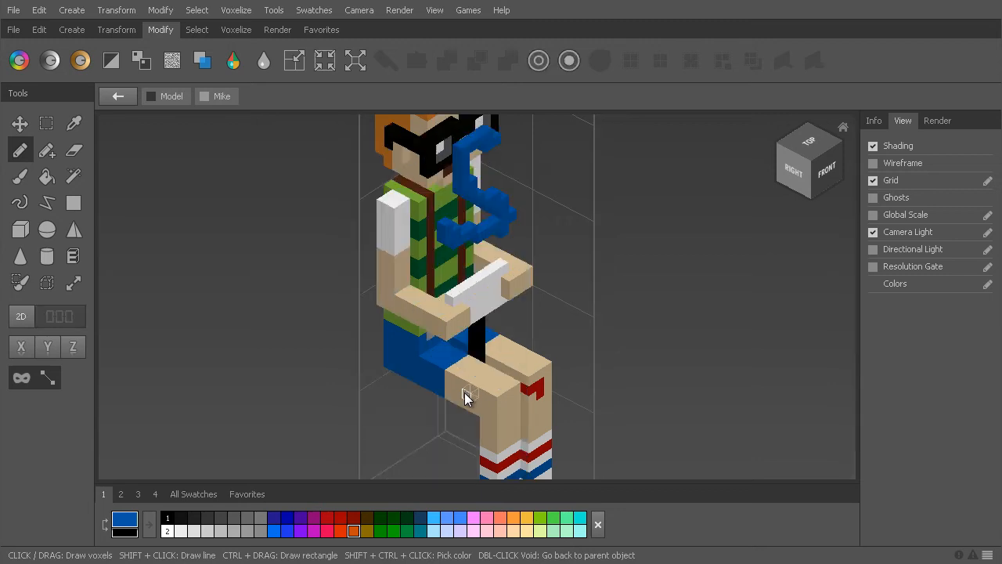
right_click_drag(585, 370, 488, 339)
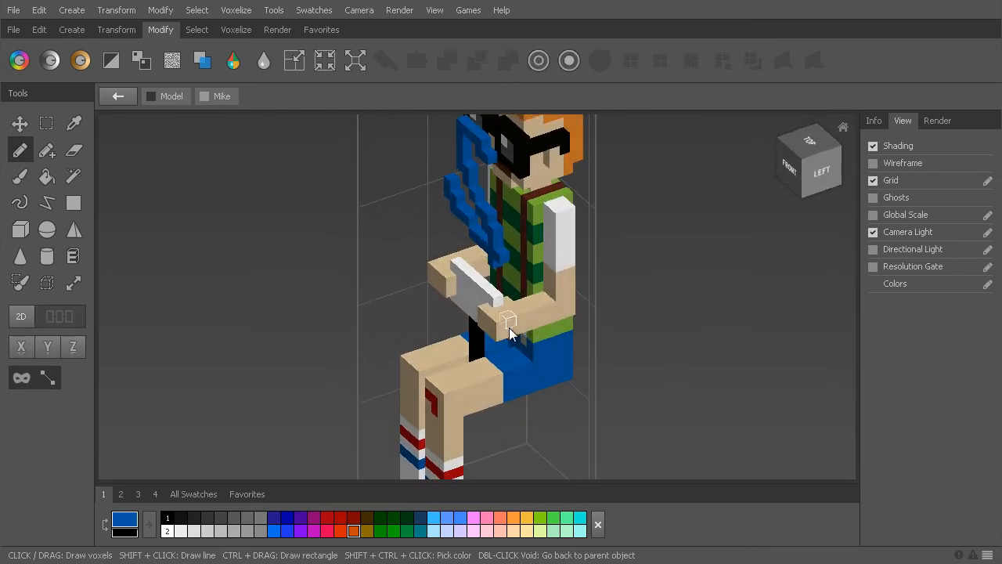
key("space")
key("space")
key("space")
key("space")
scroll(484, 322, "down", 3)
mouse_move(483, 324)
right_mouse_down()
mouse_move(443, 324)
mouse_move(470, 337)
right_mouse_up()
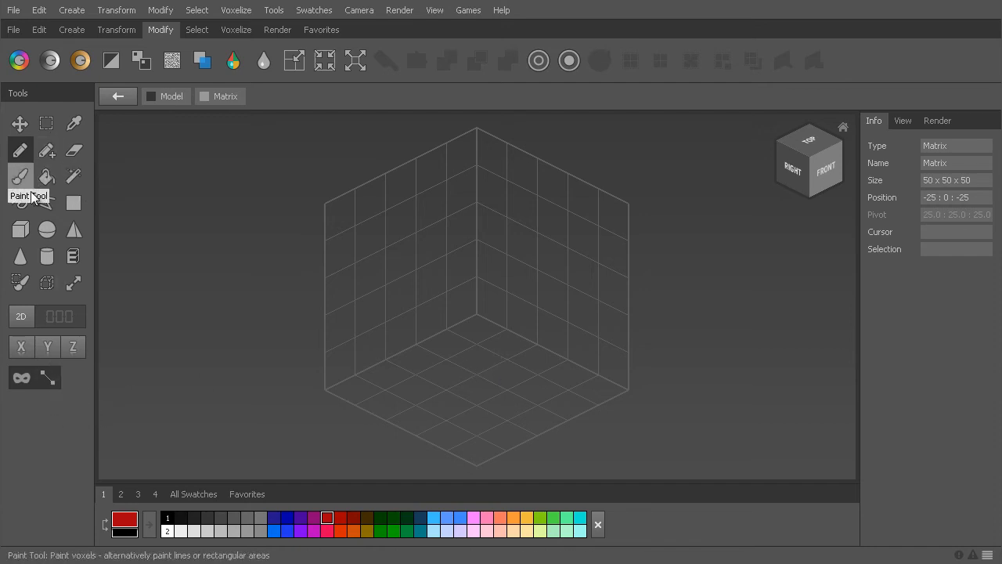
Draw a looping red freehand voxel stroke on the matrix floor and a quick curved stroke of separate voxels near its front corner
left_click(20, 152)
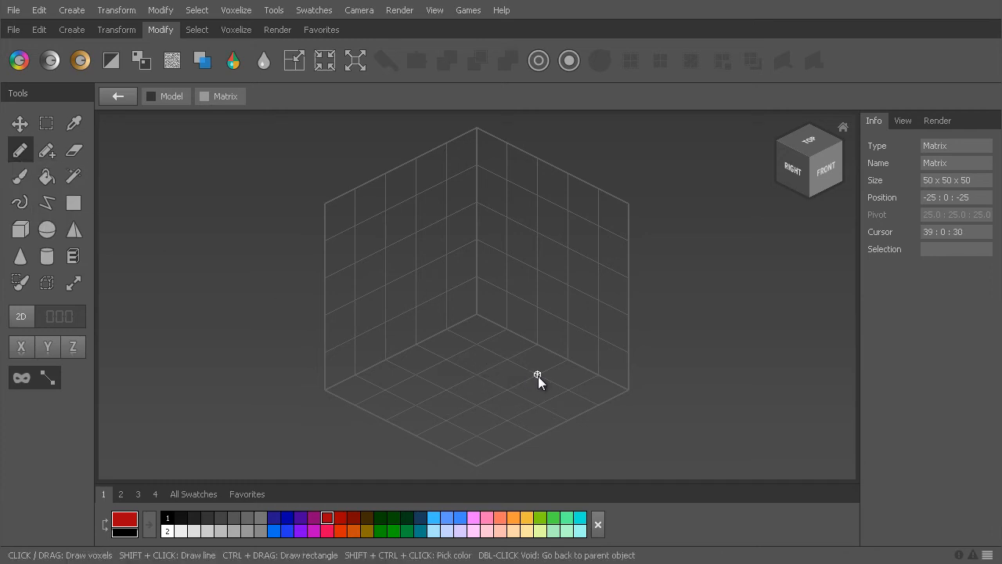
mouse_move(548, 374)
left_mouse_down()
mouse_move(469, 366)
mouse_move(432, 402)
mouse_move(496, 431)
mouse_move(551, 377)
mouse_move(383, 388)
left_mouse_up()
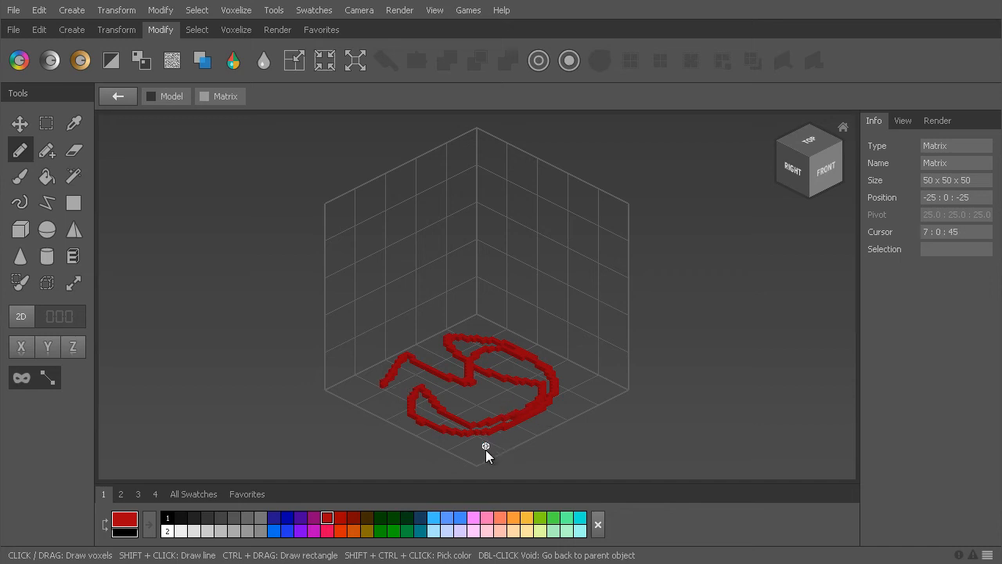
left_click_drag(493, 453, 595, 370)
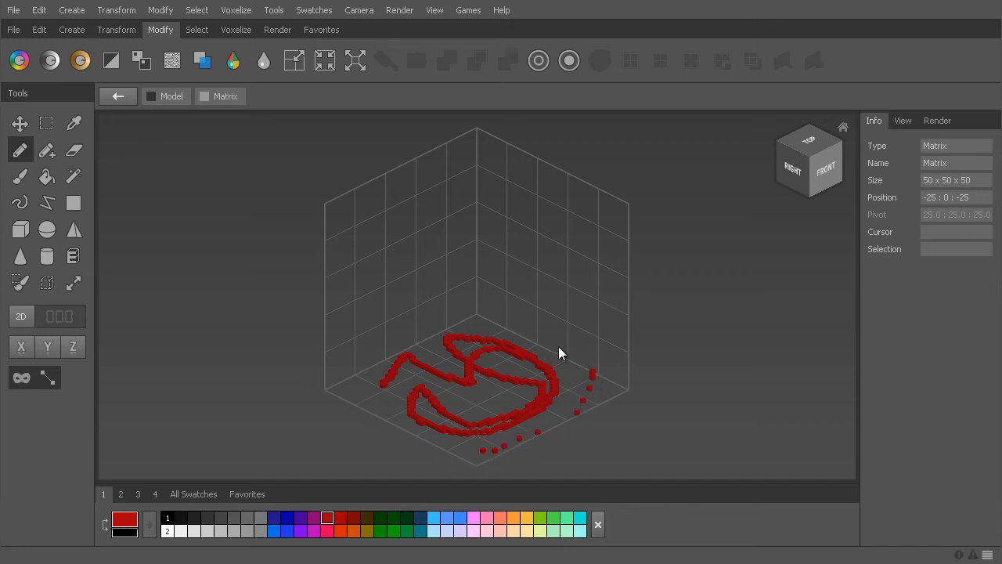
right_click_drag(384, 402, 334, 410)
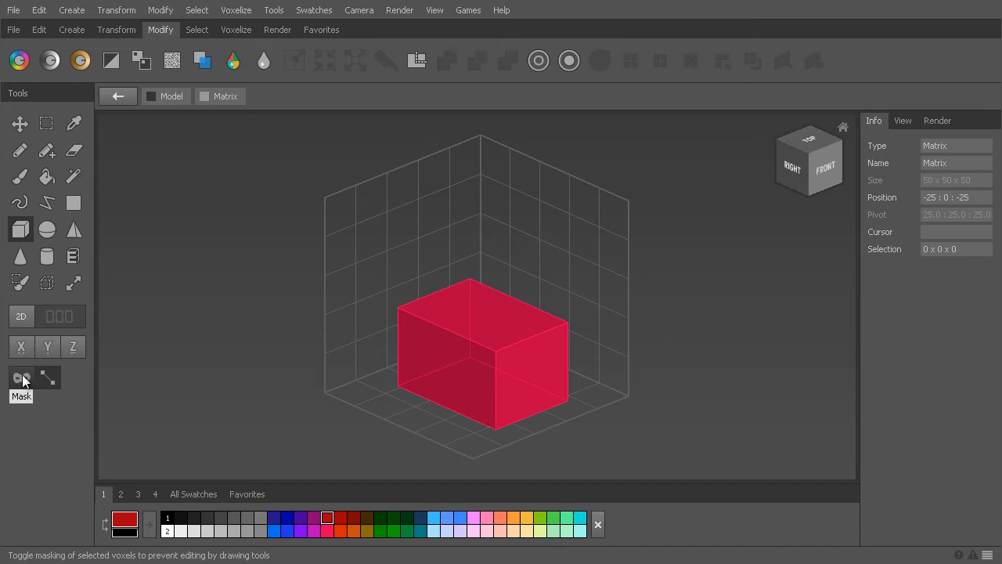
Finish placing the red box and box-select an 18 x 19 x 18 block at one of its ends
left_click(46, 123)
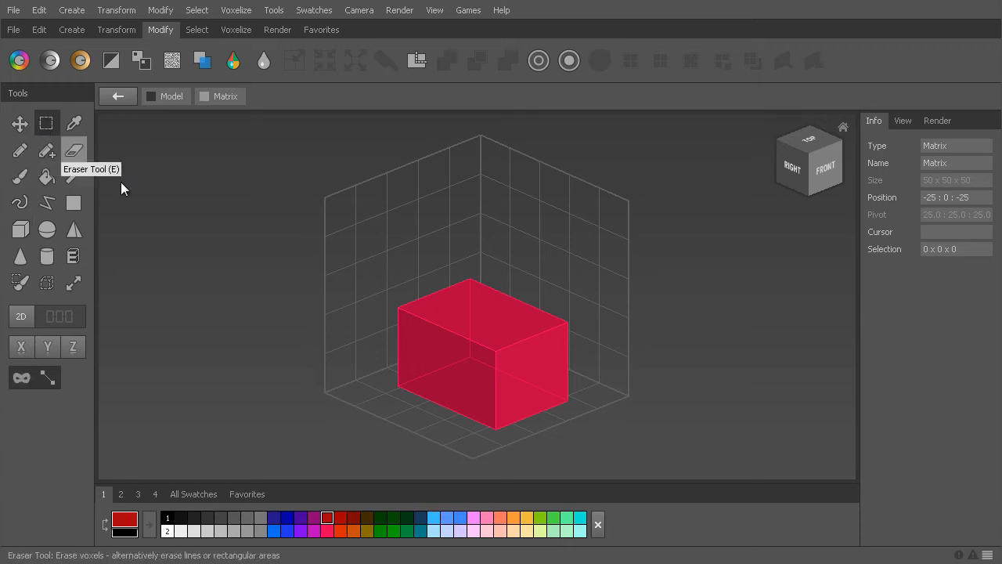
left_click(387, 263)
left_click_drag(382, 241, 447, 360)
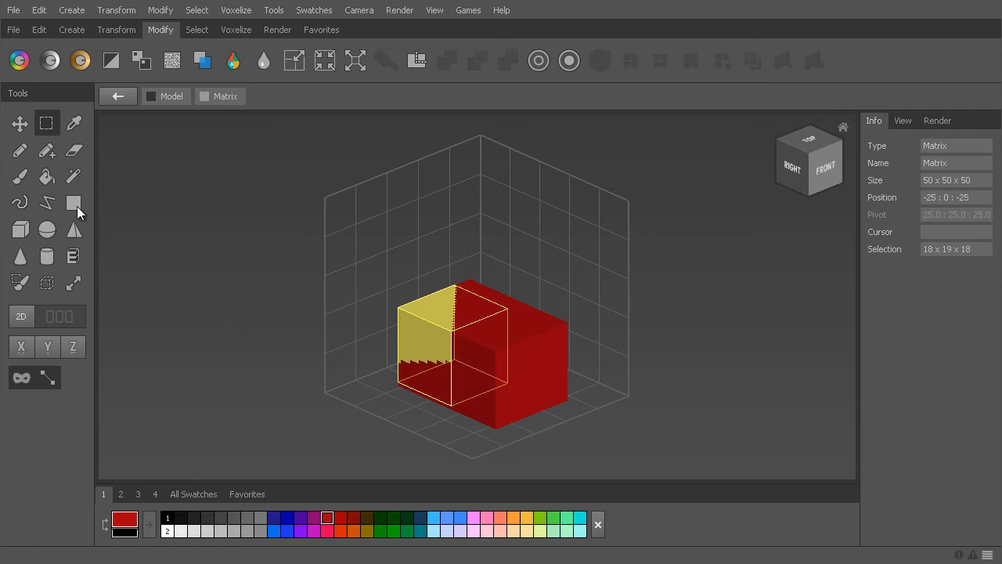
With masking on, draw a freehand pencil stroke in blue #4088FC across the red box and its selected block
left_click(19, 149)
left_click(459, 518)
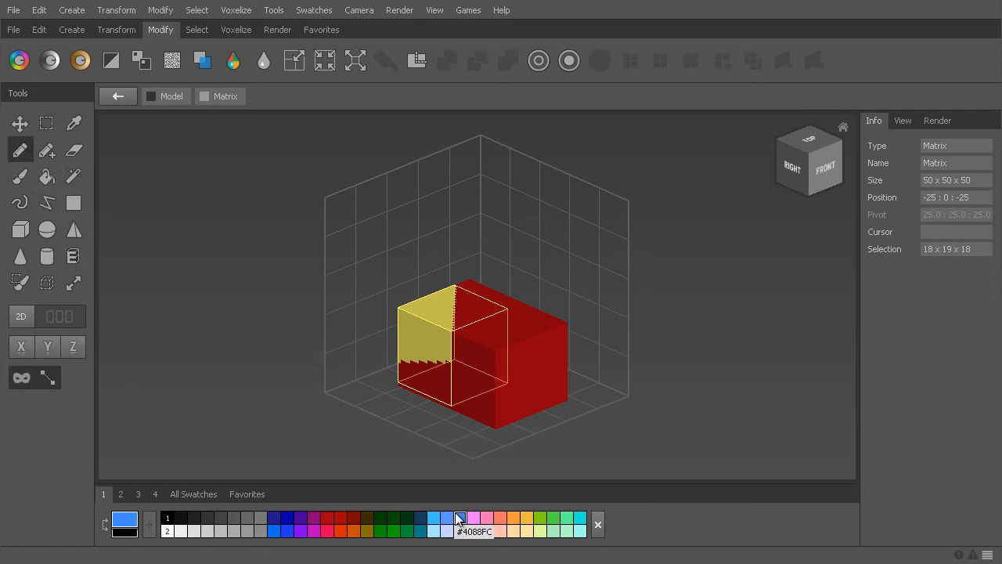
mouse_move(526, 392)
right_mouse_down()
mouse_move(613, 406)
mouse_move(530, 376)
right_mouse_up()
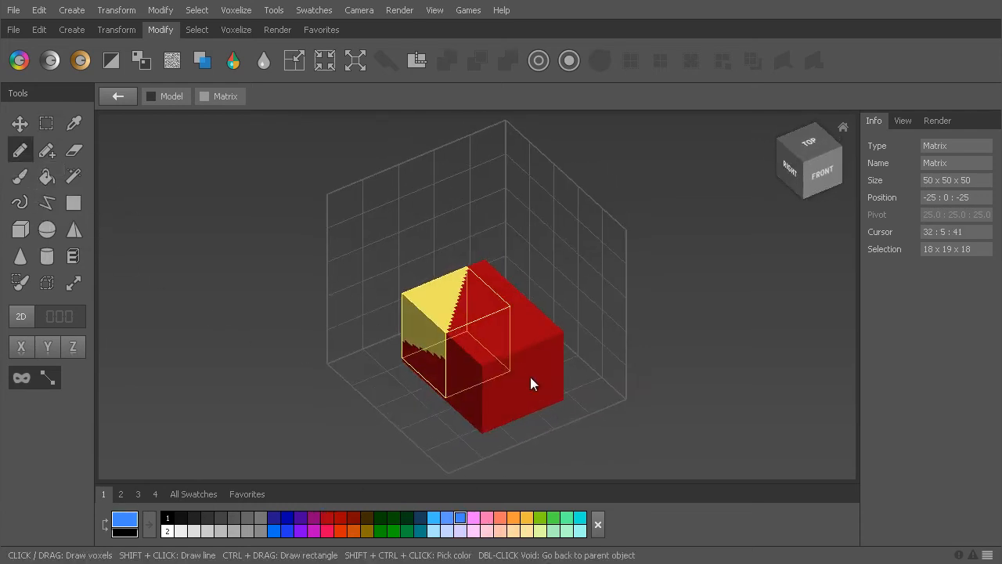
mouse_move(530, 376)
left_mouse_down()
mouse_move(466, 365)
mouse_move(440, 324)
mouse_move(449, 289)
mouse_move(379, 335)
left_mouse_up()
right_click_drag(378, 335, 398, 349)
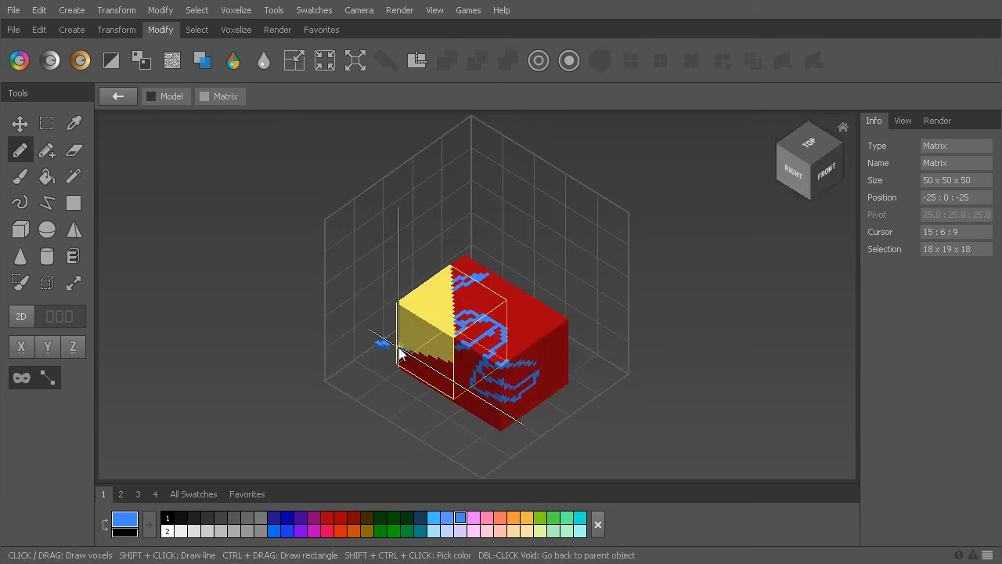
Clear the selection of the masked block, undo that deselection, and turn masking off
key("ctrl+d")
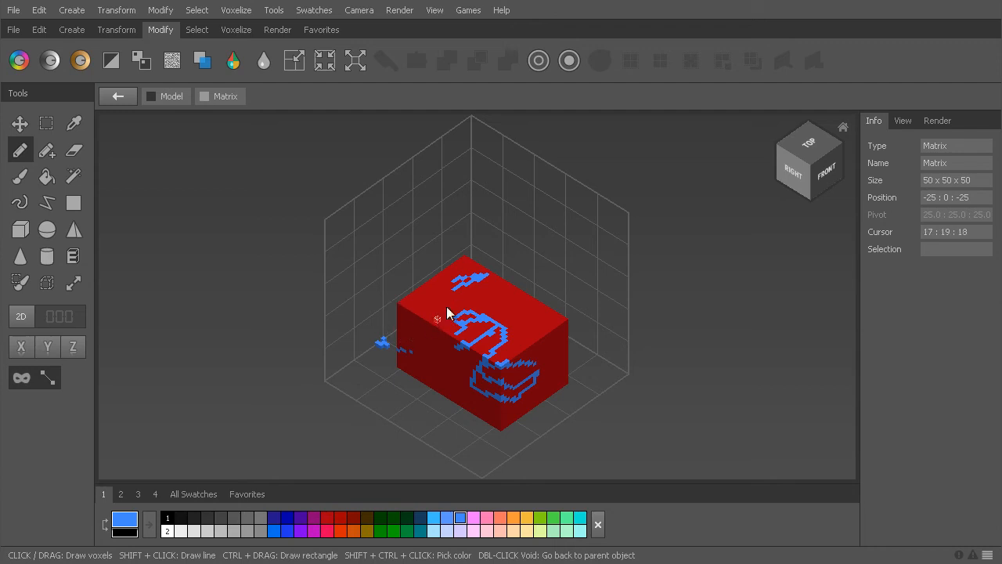
key("ctrl+z")
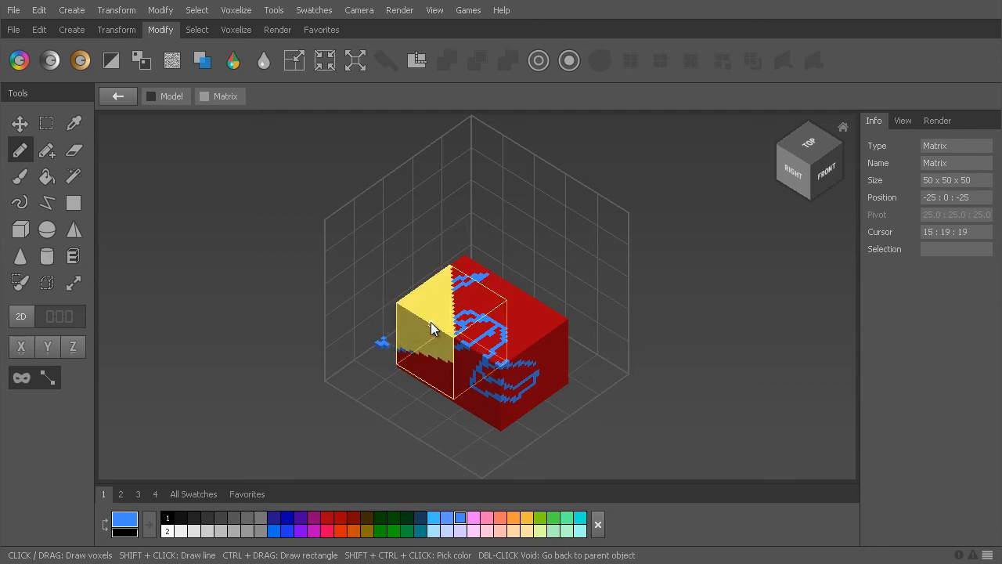
left_click(21, 377)
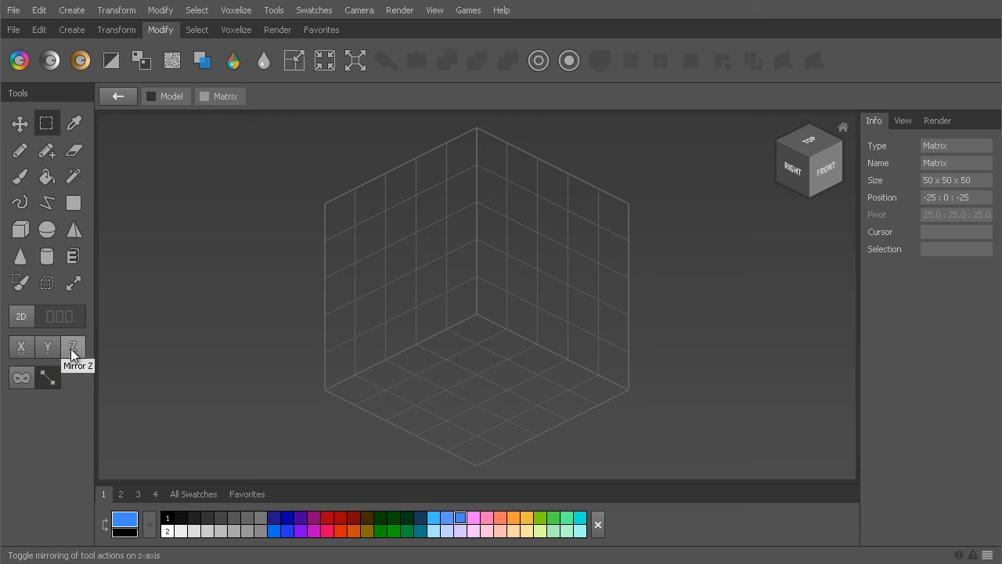
Turn on mirroring along the X axis and draw curved blue freehand strokes on the matrix floor
left_click(26, 350)
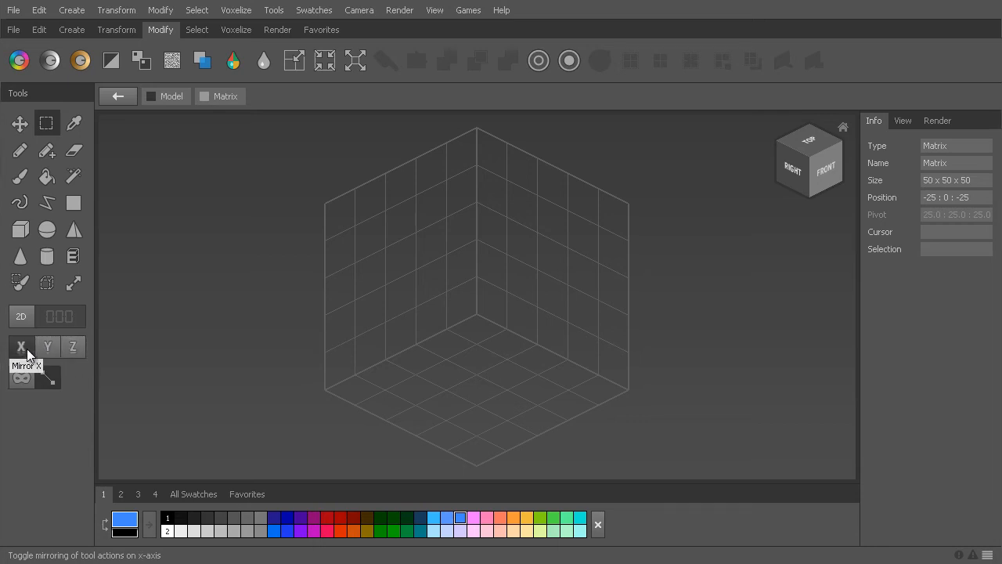
left_click(20, 149)
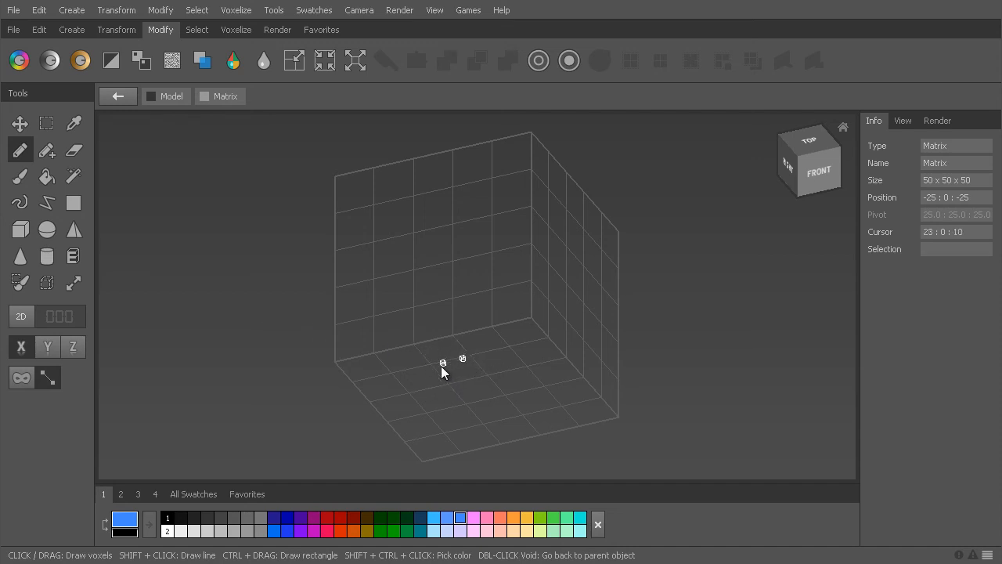
mouse_move(437, 368)
left_mouse_down()
mouse_move(430, 434)
mouse_move(444, 453)
mouse_move(465, 435)
left_mouse_up()
left_click_drag(536, 454, 555, 466)
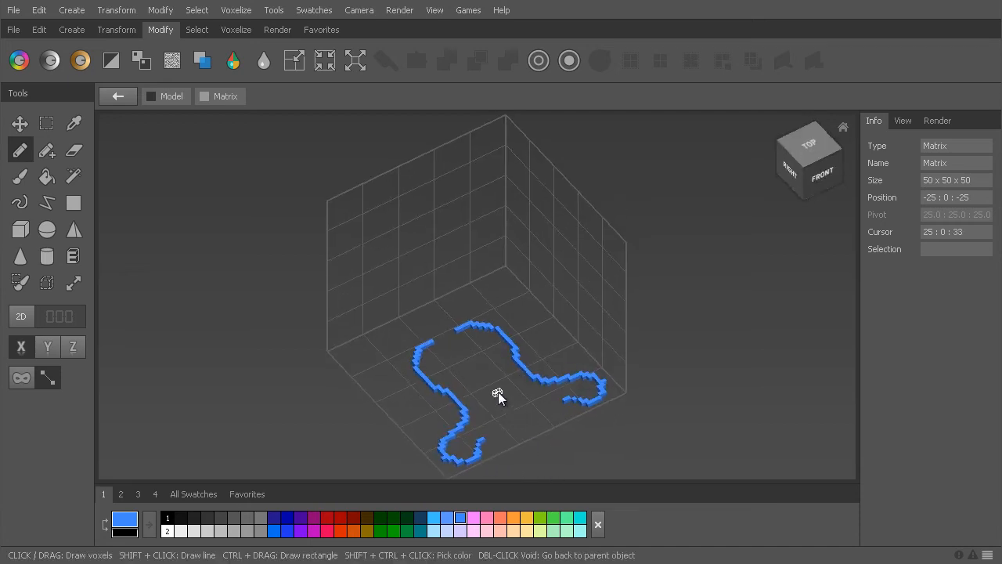
left_click_drag(449, 375, 387, 367)
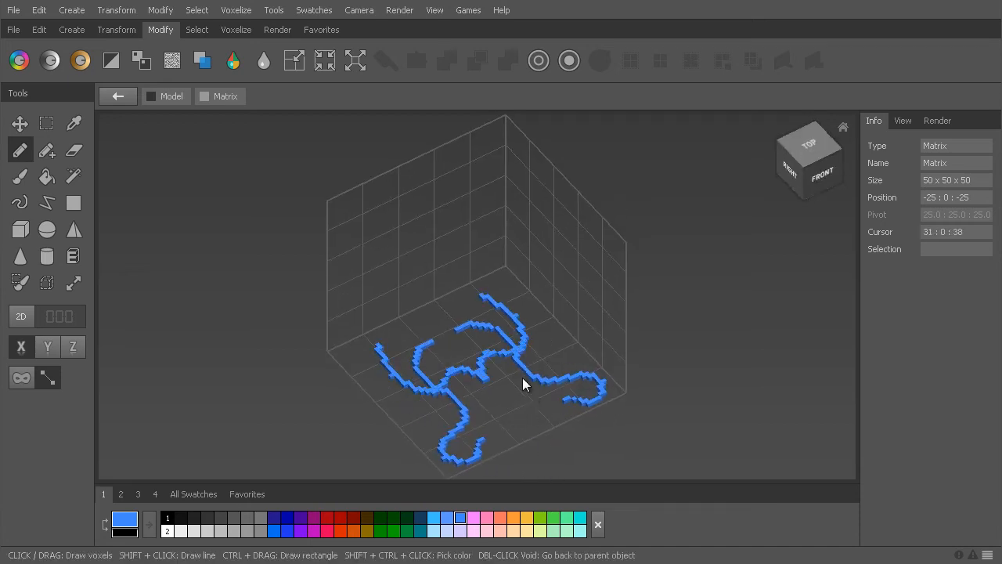
Draw a mirrored crossing stroke near the front of the floor, then fill a large blue rectangle over most of the drawing
right_click_drag(523, 377, 525, 416)
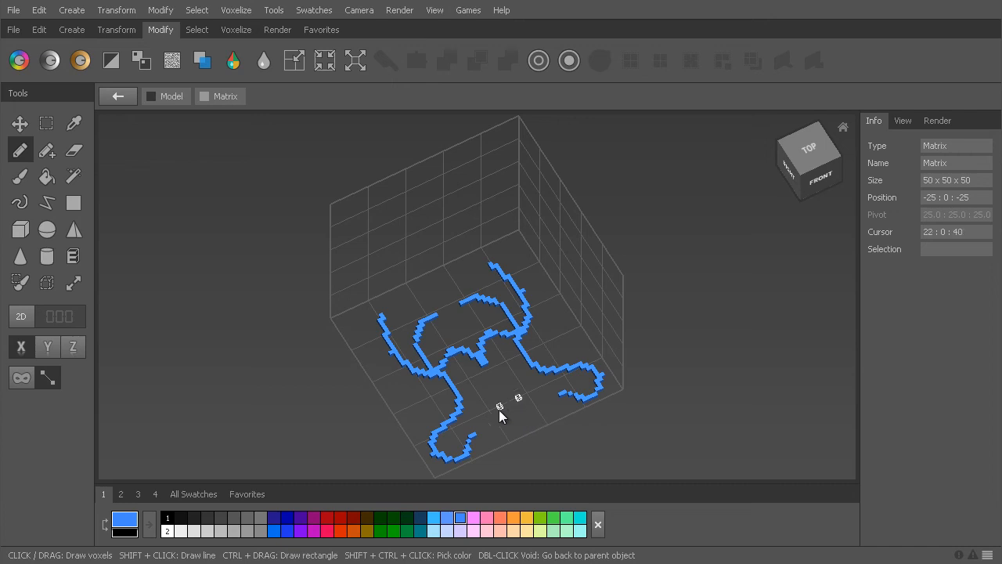
left_click_drag(480, 417, 509, 362)
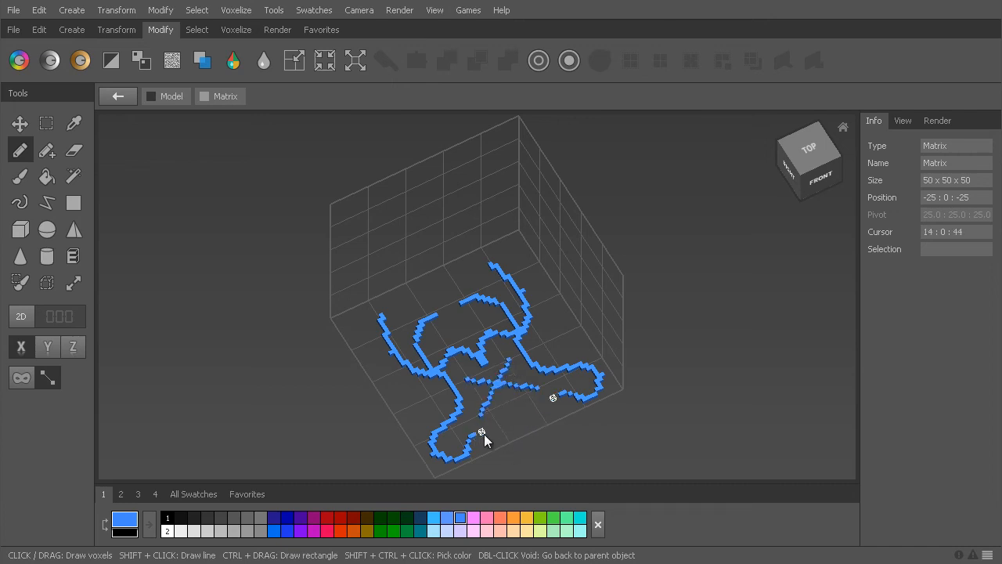
mouse_move(484, 433)
left_mouse_down("ctrl")
mouse_move(509, 398)
mouse_move(529, 314)
mouse_move(526, 279)
left_mouse_up("ctrl")
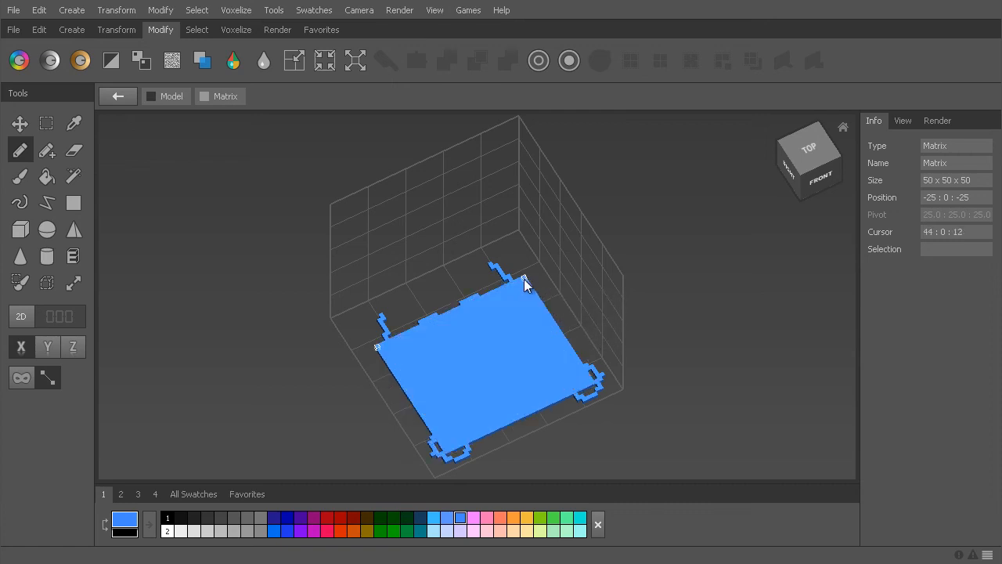
right_click_drag(524, 279, 575, 396)
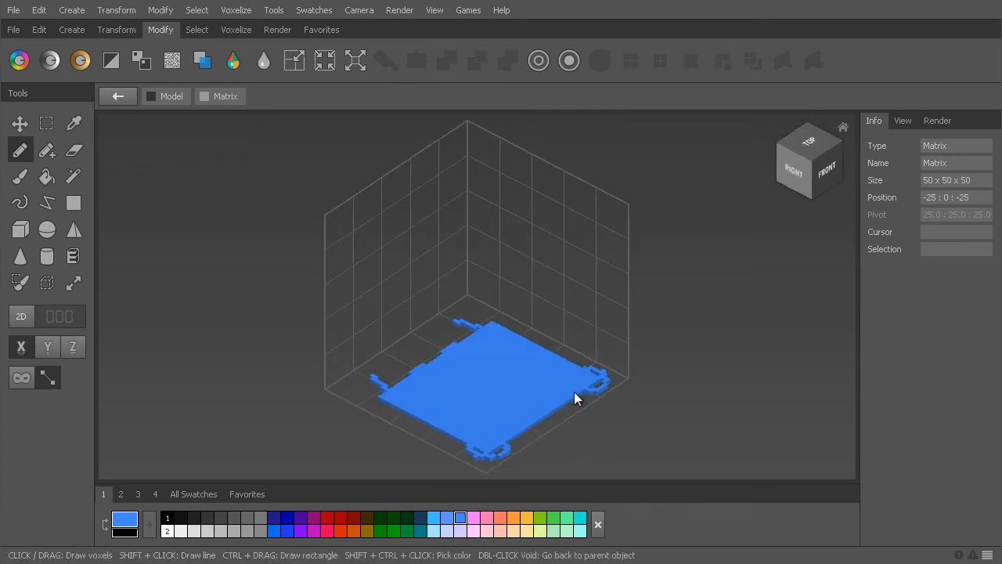
Box-select the front 46 x 1 x 33 part of the blue drawing with mirroring on, then clear the selection
left_click(45, 123)
right_click_drag(436, 422, 387, 399)
left_click_drag(382, 379, 558, 463)
right_click_drag(558, 464, 563, 463)
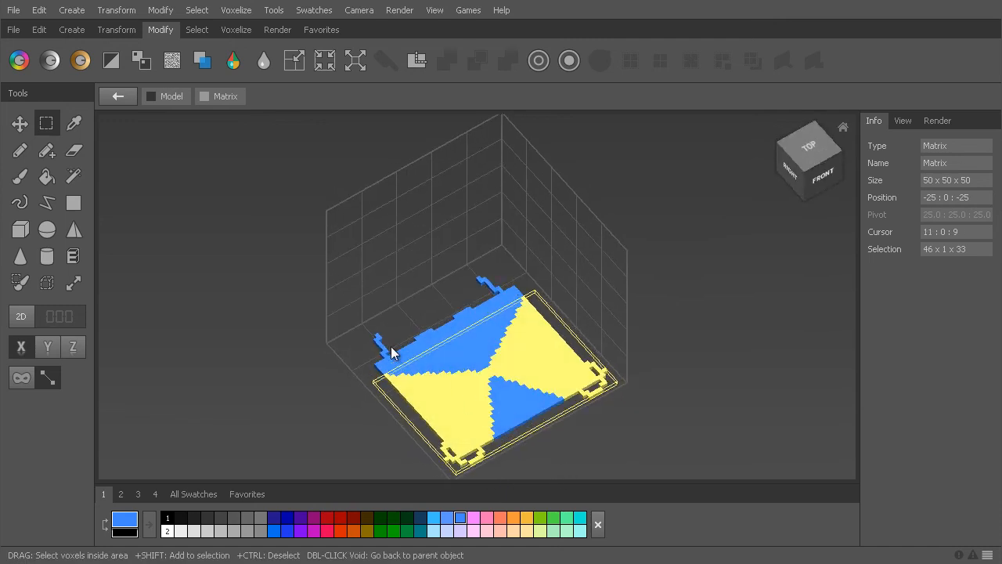
left_click(305, 312)
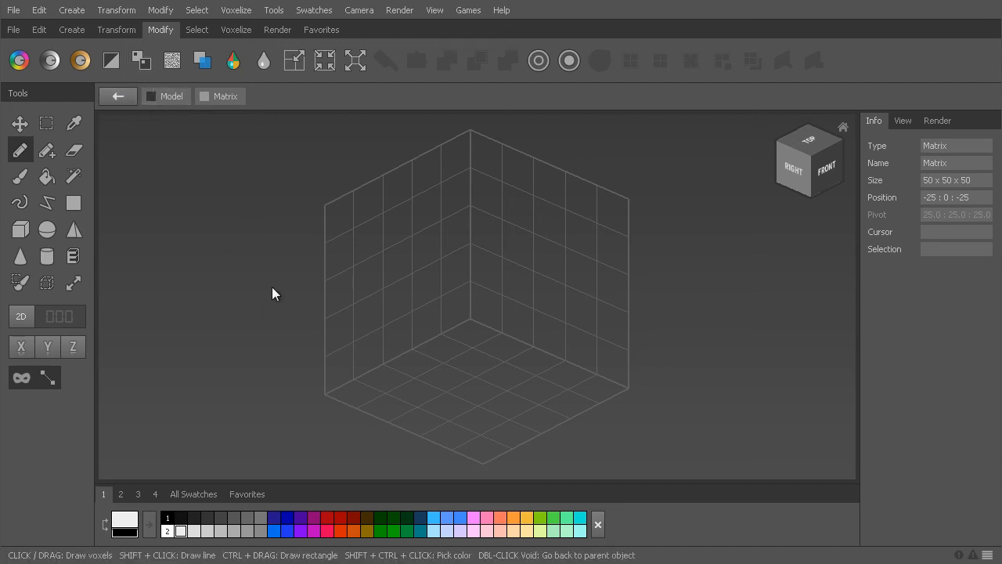
Return from the empty 50 x 50 x 50 matrix to the parent model and delete the matrix
double_click(262, 327)
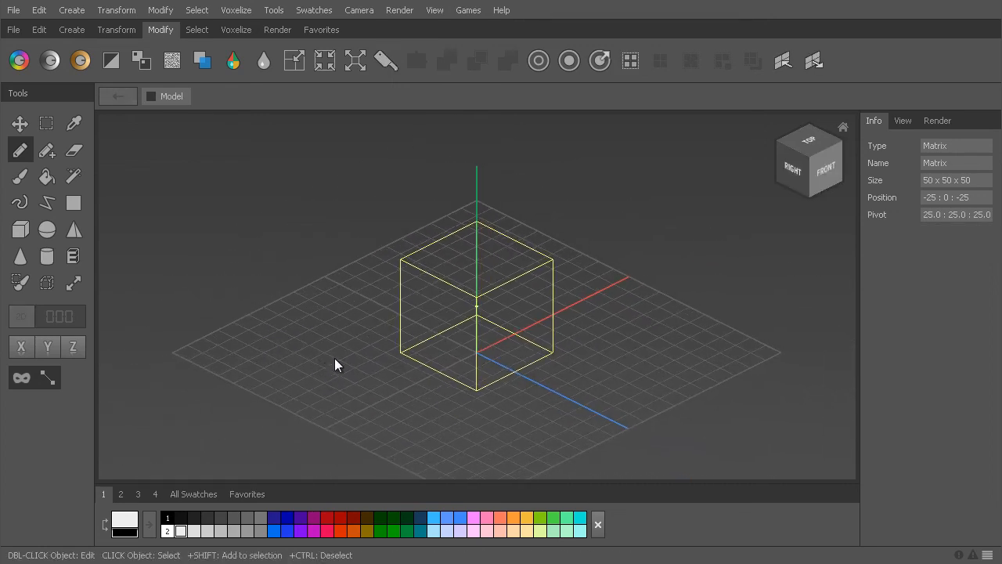
right_click_drag(335, 358, 309, 325)
key("Delete")
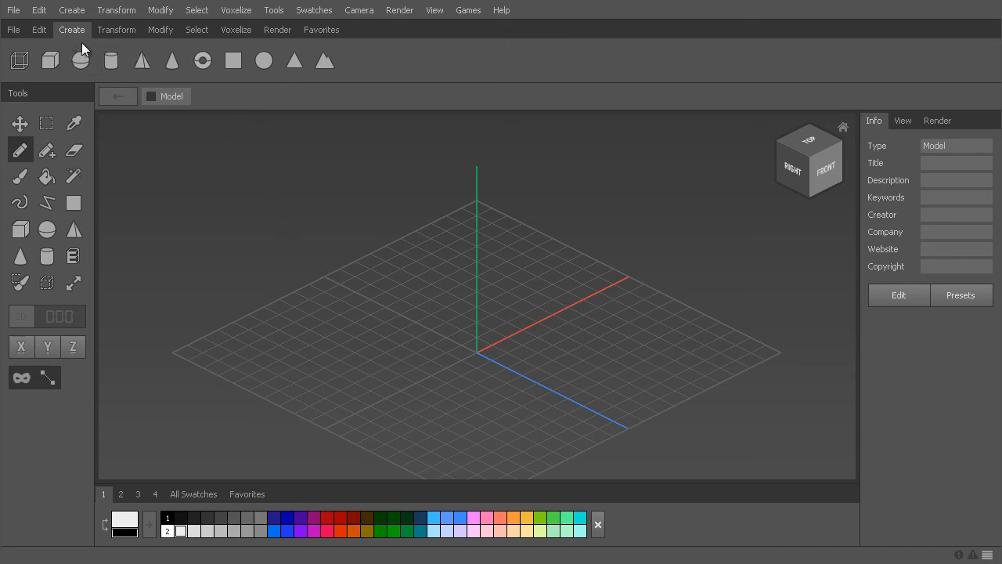
Create a 30 x 30 x 30 matrix and move it along the X axis to position -82 : 0 : -15
left_click(20, 60)
left_click(708, 246)
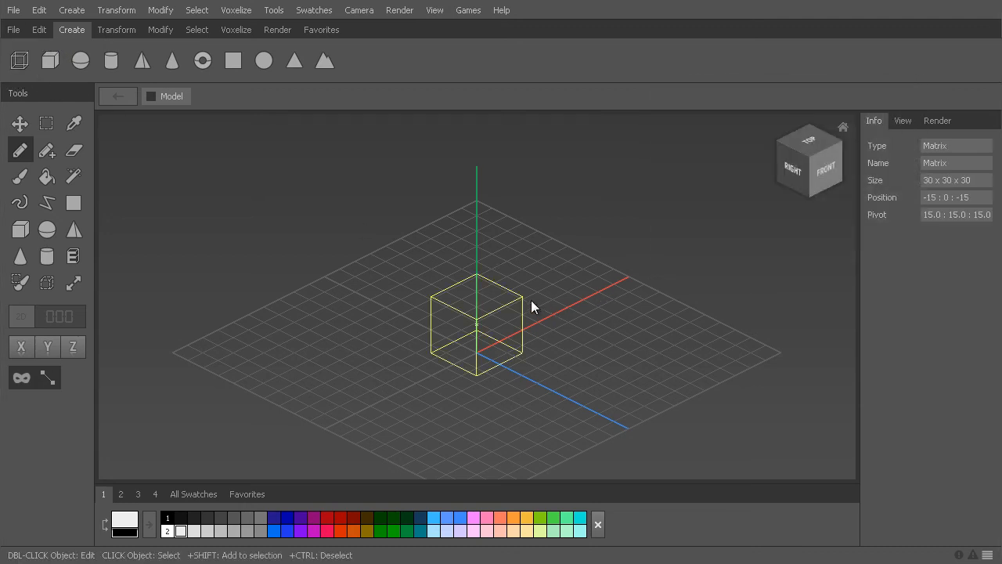
key("w")
left_click(19, 123)
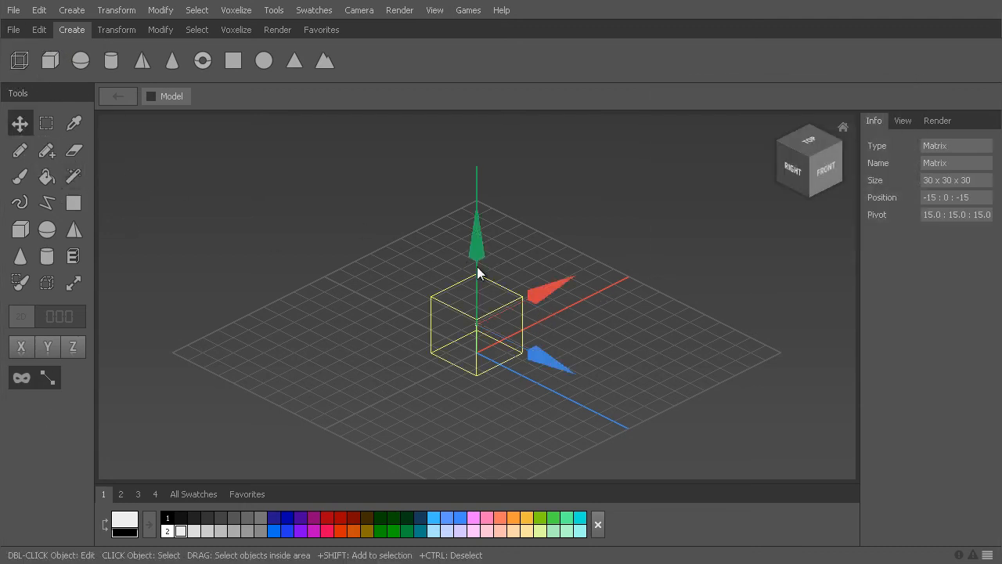
left_click_drag(540, 291, 438, 342)
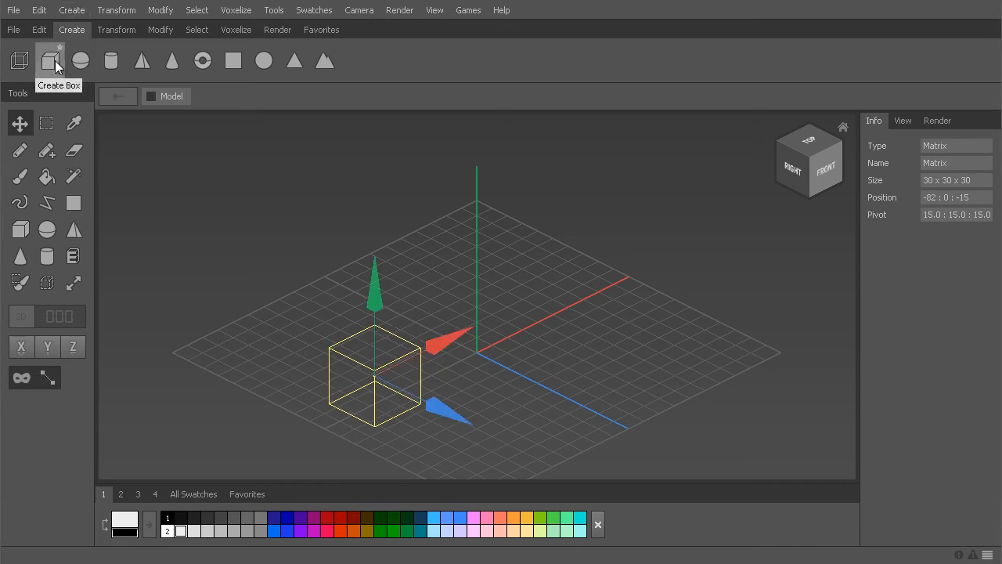
Create a white 30 x 30 x 30 box and a 30 x 30 x 30 sphere at the model's center
left_click(52, 61)
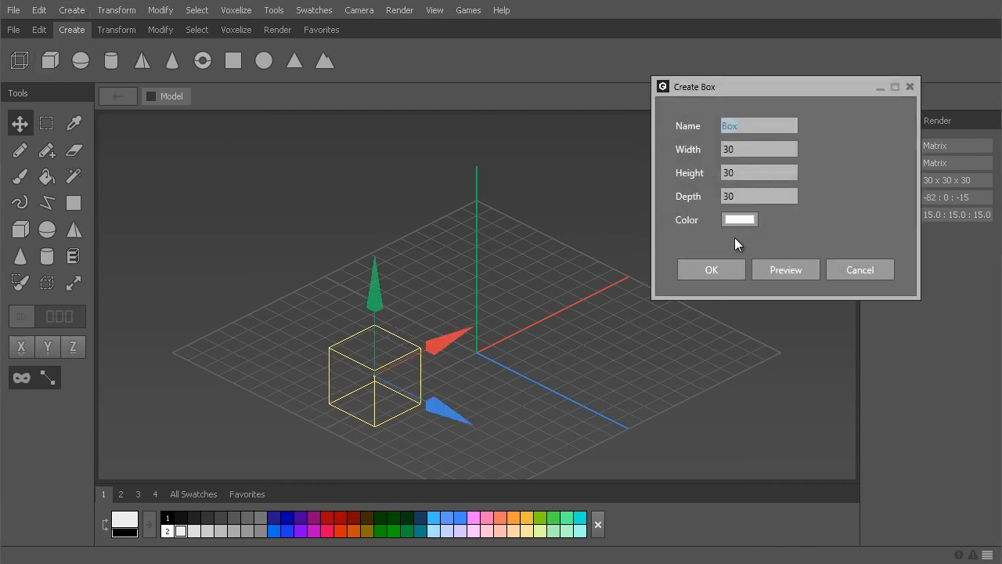
left_click(723, 264)
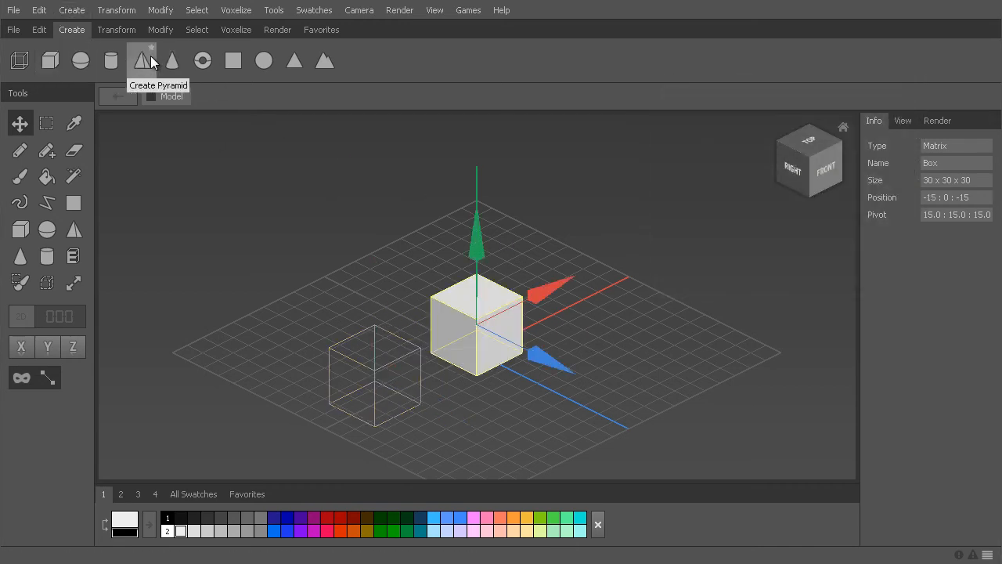
left_click(81, 61)
left_click(713, 268)
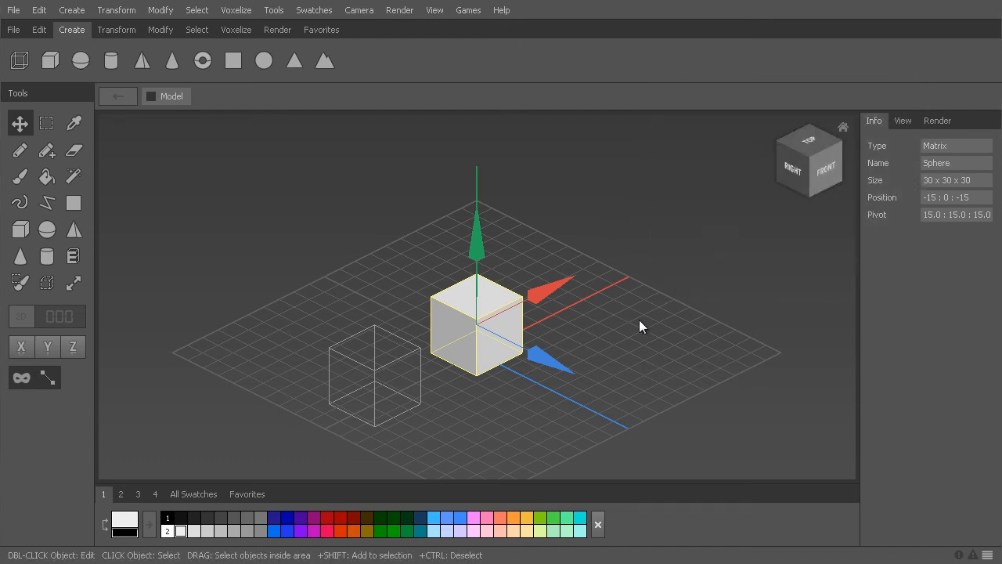
Move the sphere along the Z axis to -15 : 0 : 26, and place a torus with radii 30 and 10 at 47 : 0 : -40
left_click_drag(561, 350, 613, 396)
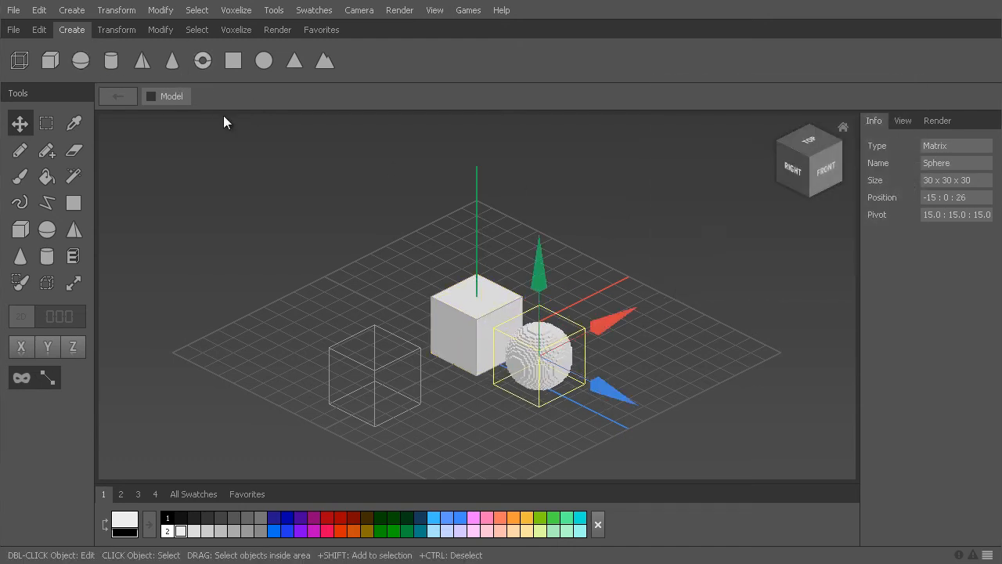
left_click(205, 62)
left_click(723, 248)
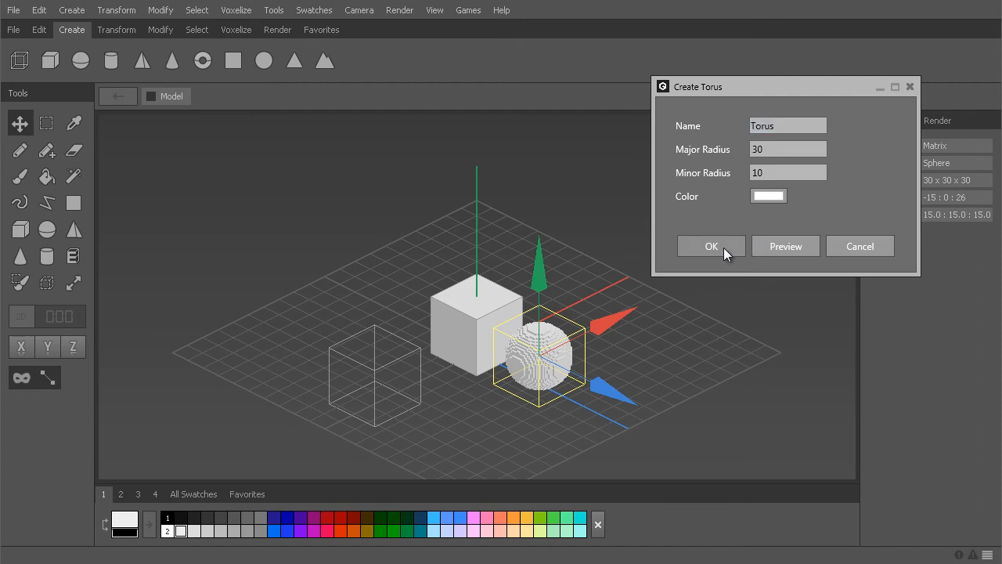
left_click_drag(548, 296, 676, 229)
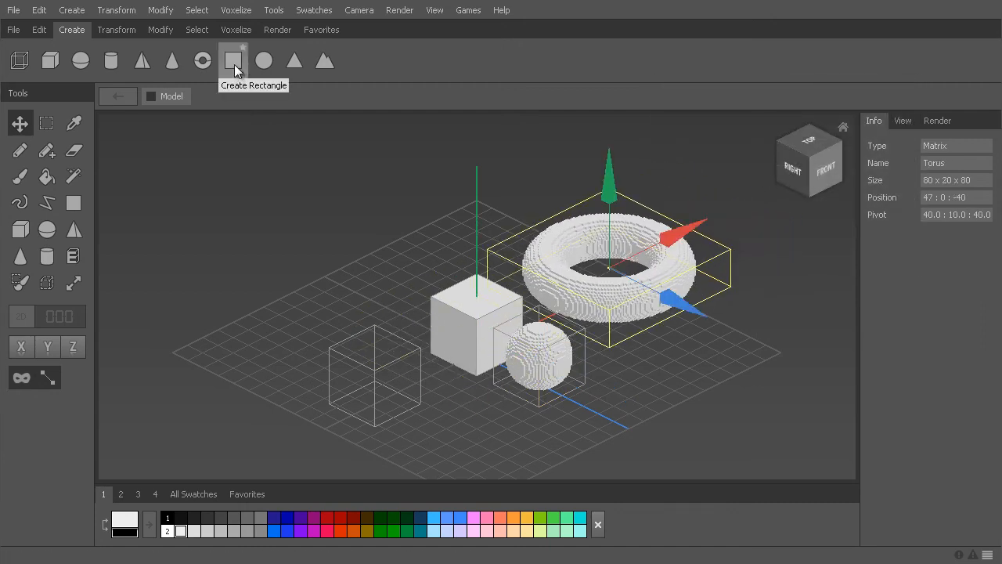
Create a white 30 x 30 disc on the X axis and move it to position 0 : 0 : -85
left_click(264, 62)
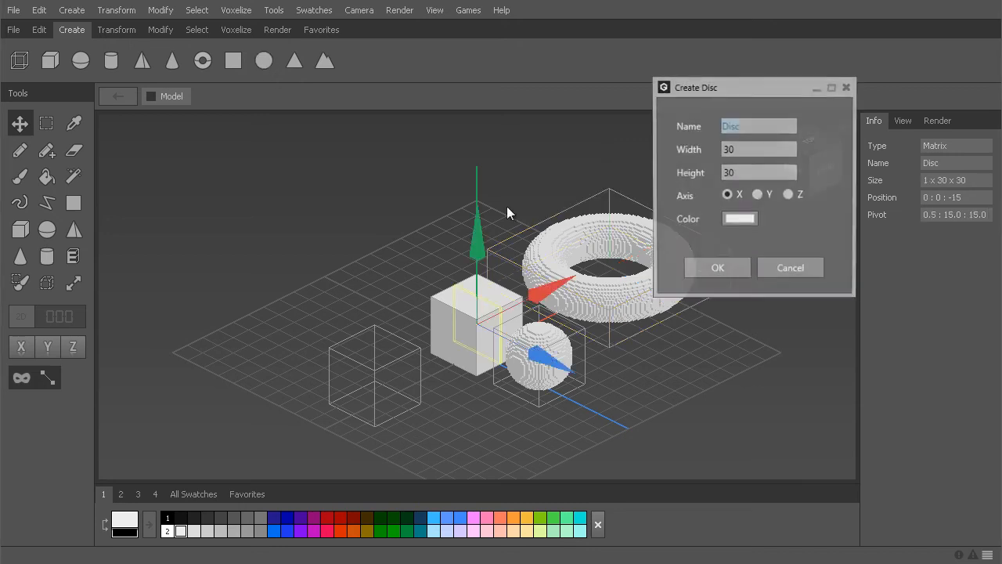
left_click(717, 270)
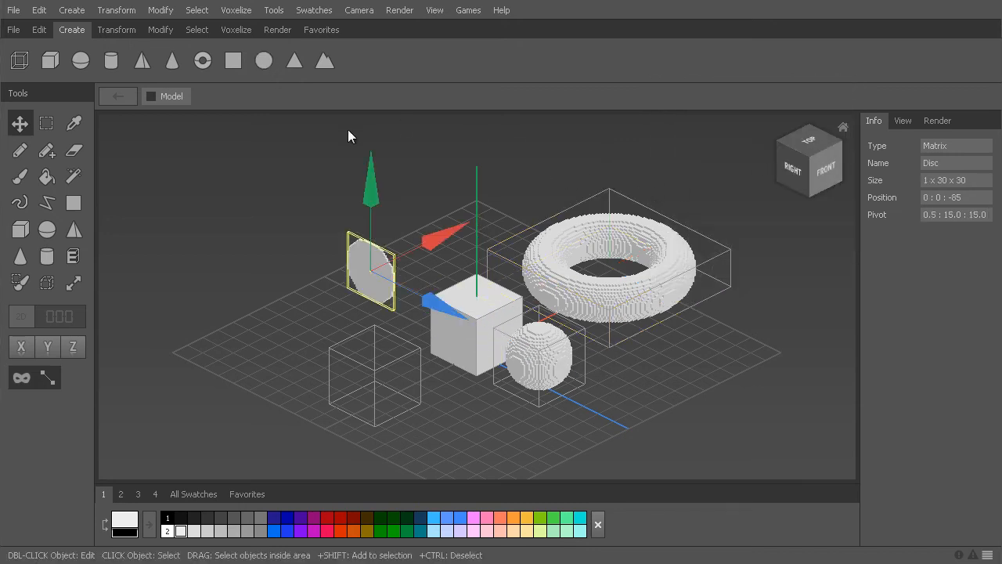
Create a randomized terrain with dimension 128, height 32, roughness 8 and the Black And White gradient
left_click(325, 63)
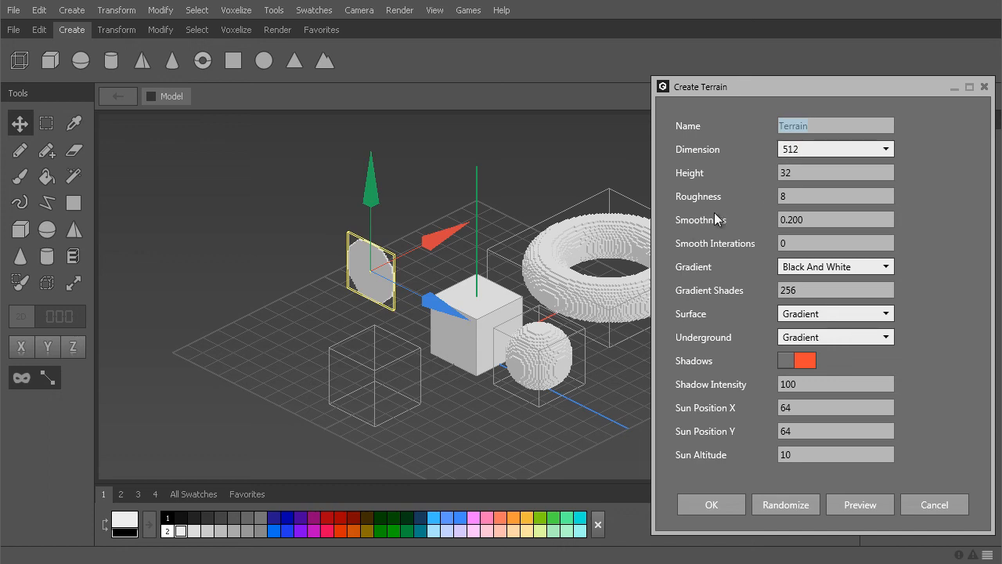
left_click(809, 149)
left_click(791, 197)
left_click(771, 505)
left_click(729, 511)
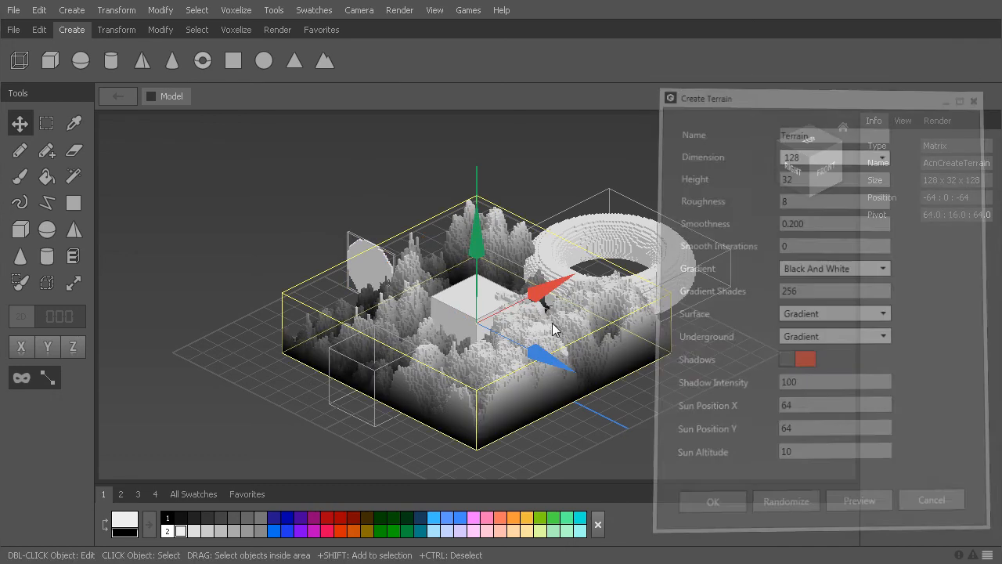
Select the three seated characters in the Nerds model and merge them into one matrix with a Boolean Union
right_click_drag(616, 429, 640, 440)
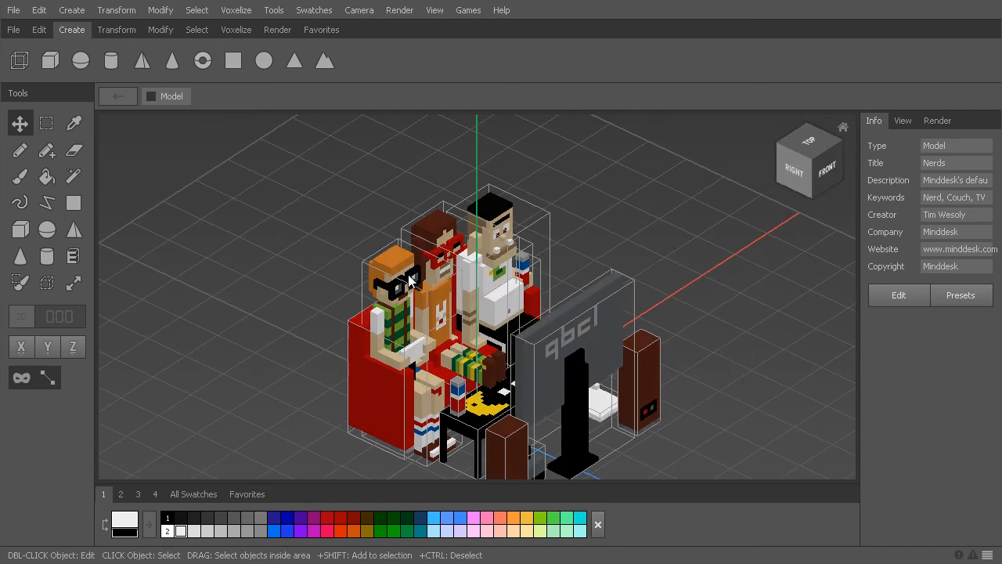
left_click(408, 277)
left_click(435, 235, "shift")
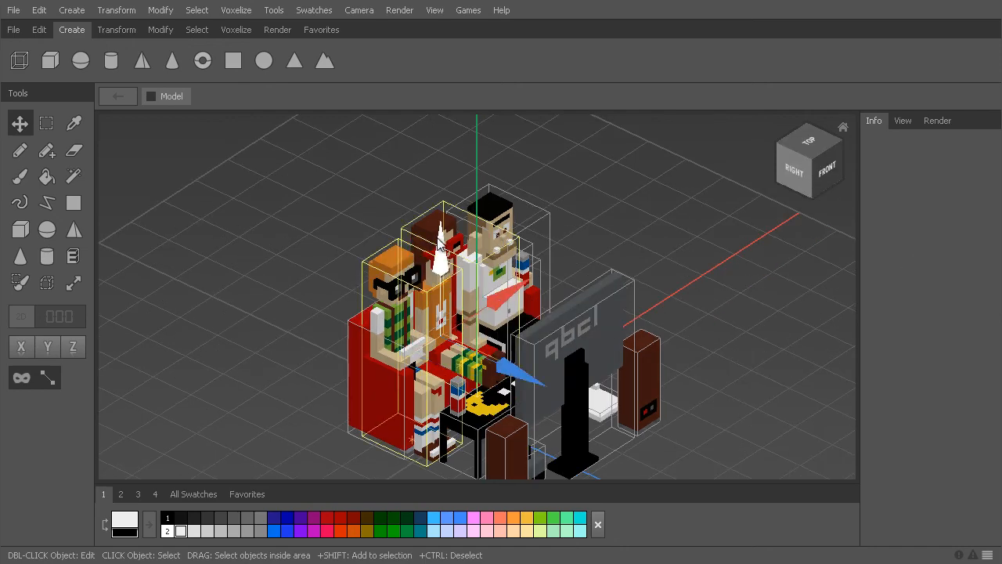
left_click(492, 213, "shift")
right_click_drag(605, 231, 631, 246)
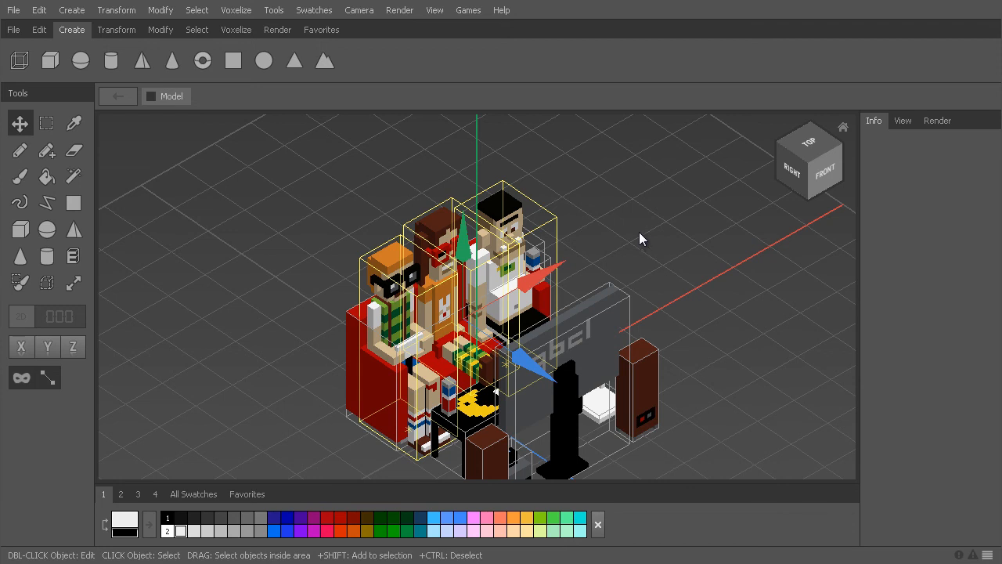
scroll(639, 232, "up", 2)
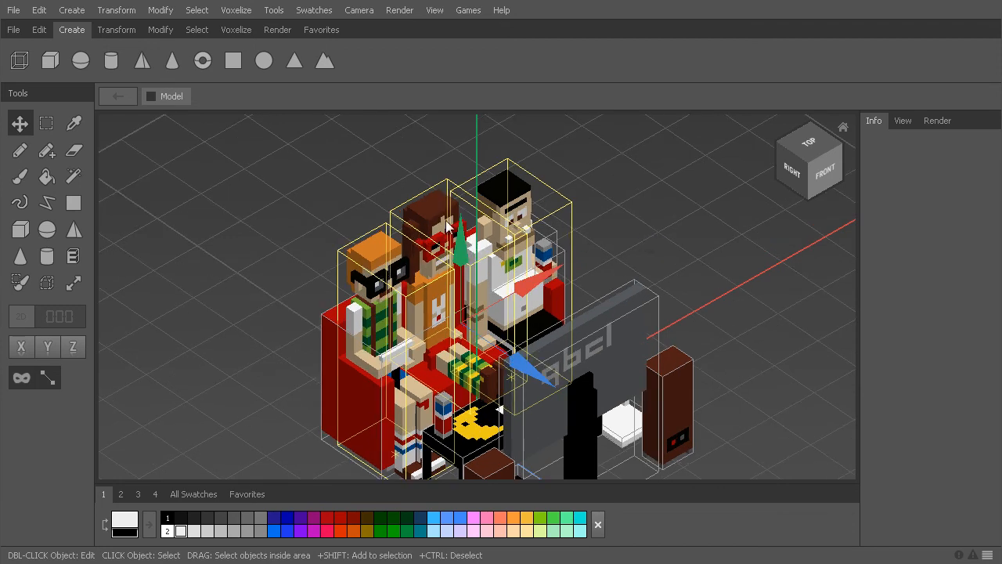
left_click(171, 16)
mouse_move(187, 96)
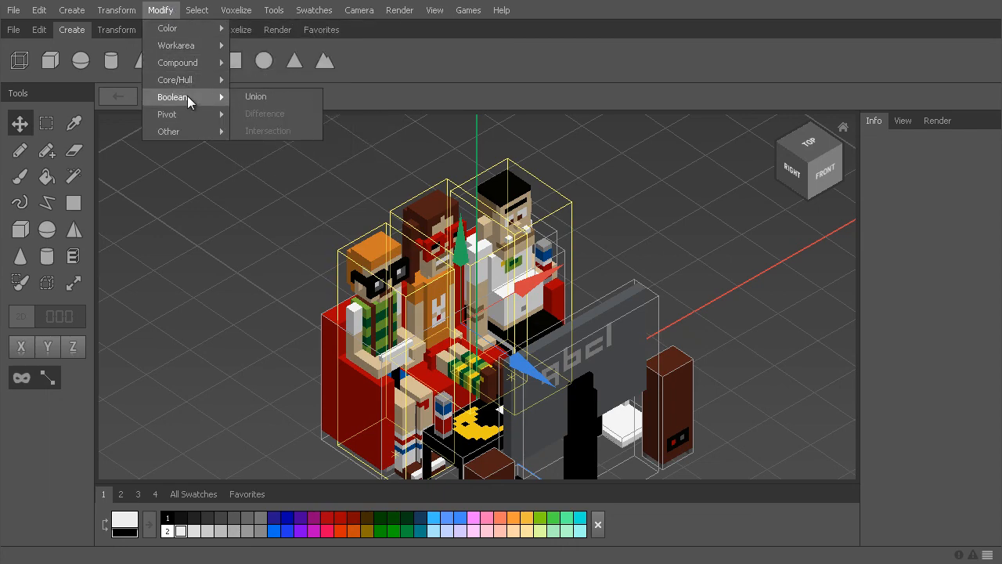
left_click(252, 96)
right_click_drag(263, 345, 217, 339)
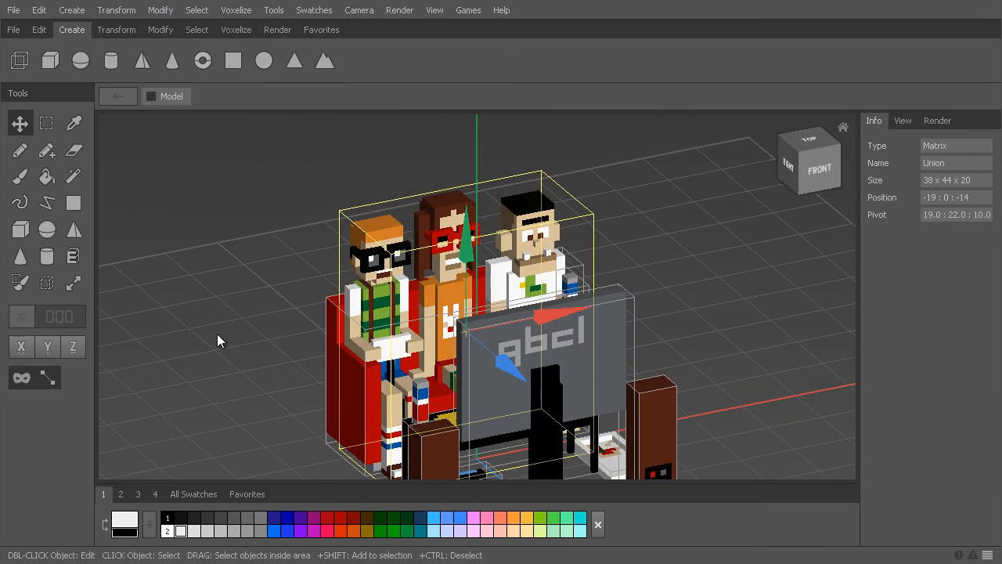
Open the Union matrix for editing and box-select the orange-haired character's whole head, 9 x 11 x 7 voxels
double_click(377, 235)
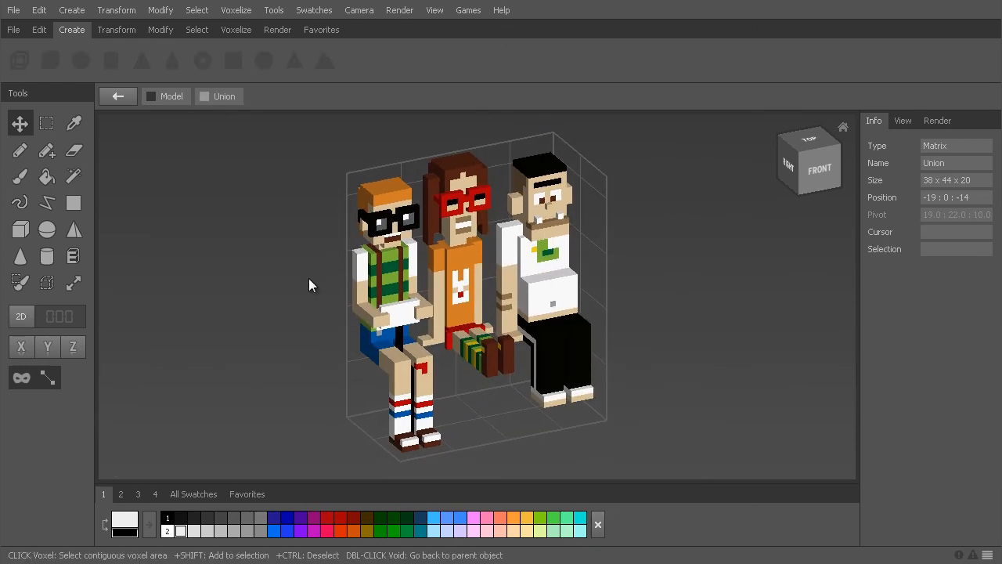
right_click_drag(309, 280, 326, 293)
scroll(318, 253, "up", 3)
key("1")
key("m")
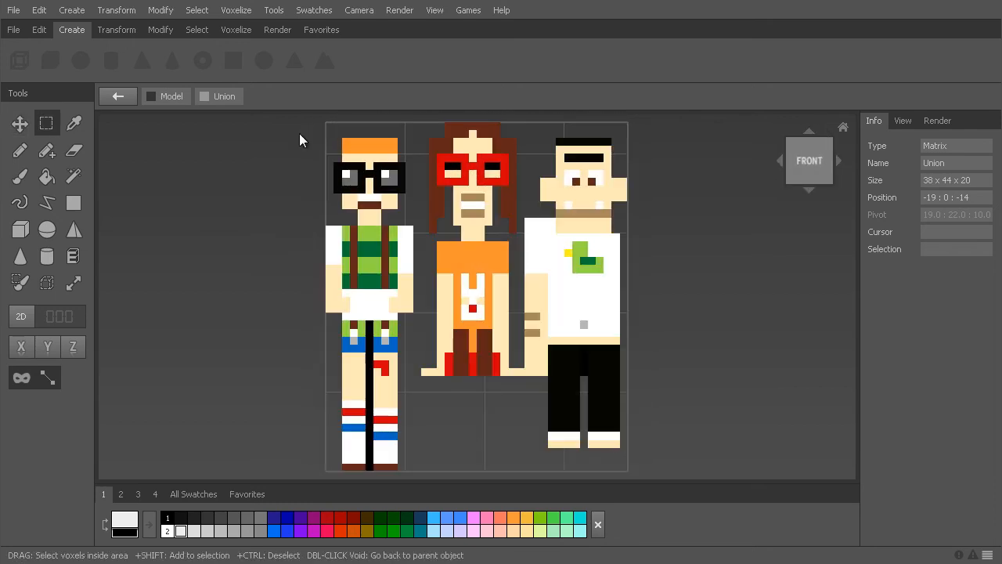
left_click_drag(299, 132, 424, 219)
right_click_drag(424, 219, 332, 227)
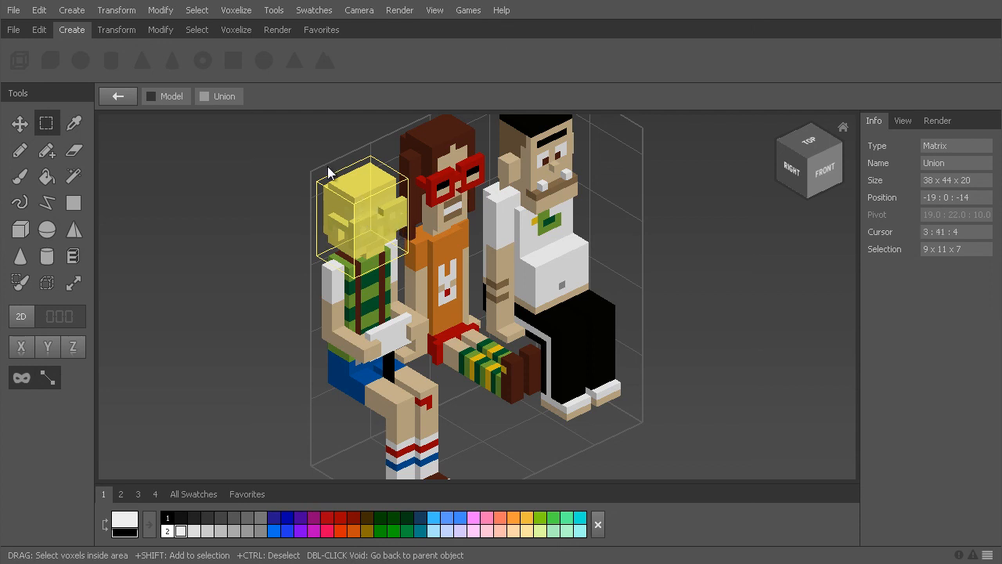
Split the selected head off from the Union matrix and return to the parent model
left_click(164, 11)
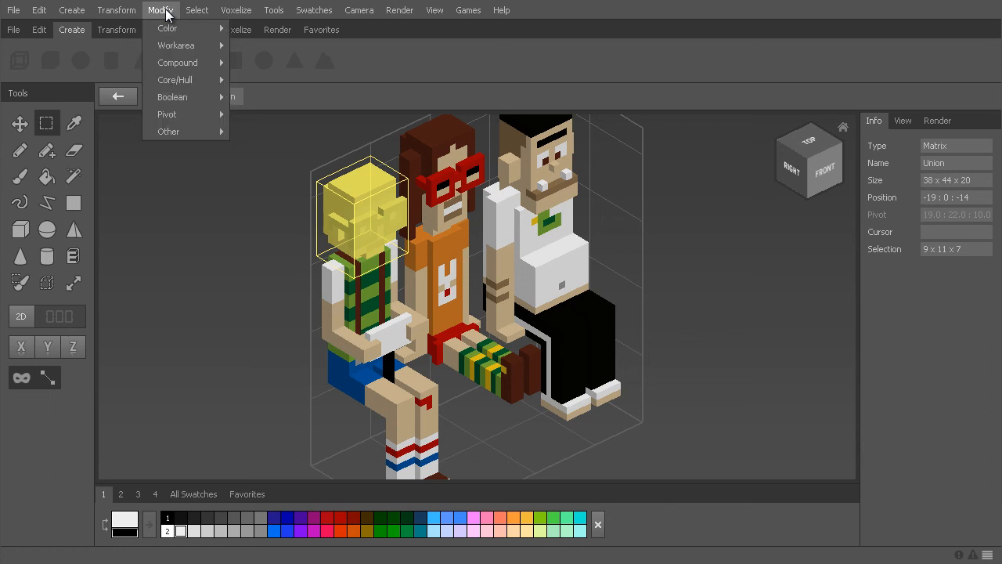
mouse_move(186, 126)
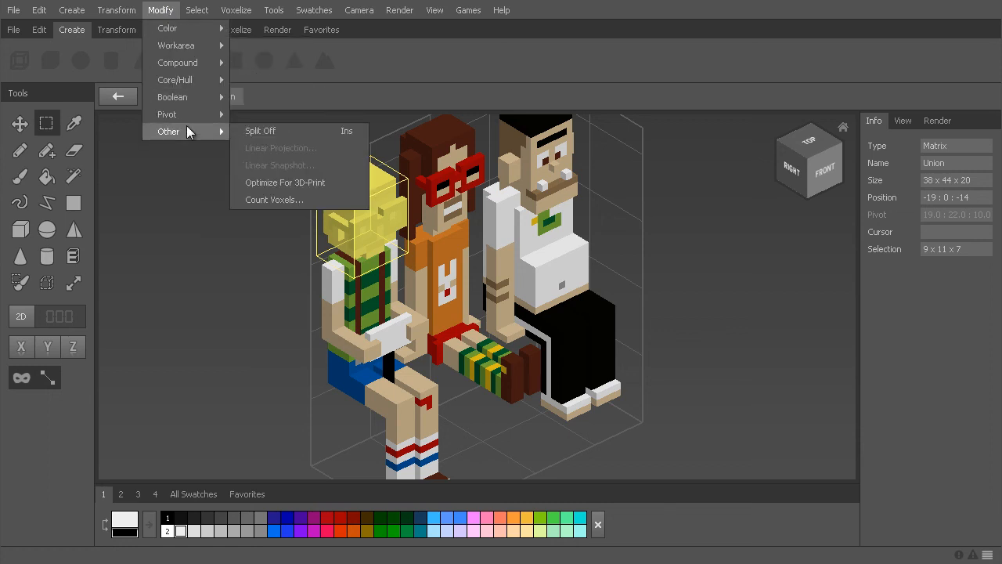
left_click(281, 131)
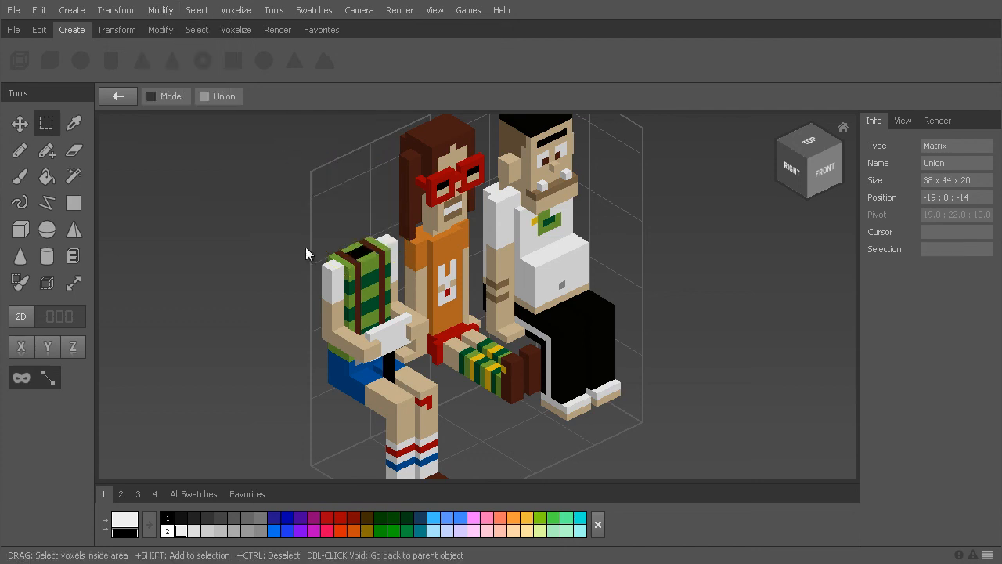
key("f")
right_click_drag(284, 193, 285, 235)
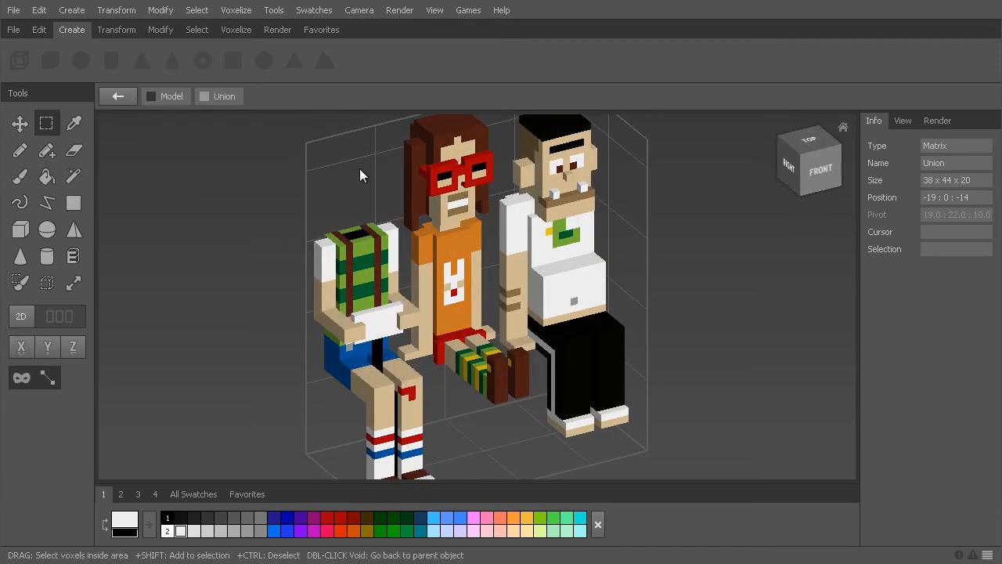
double_click(262, 233)
left_click(379, 261)
right_click_drag(379, 261, 292, 267)
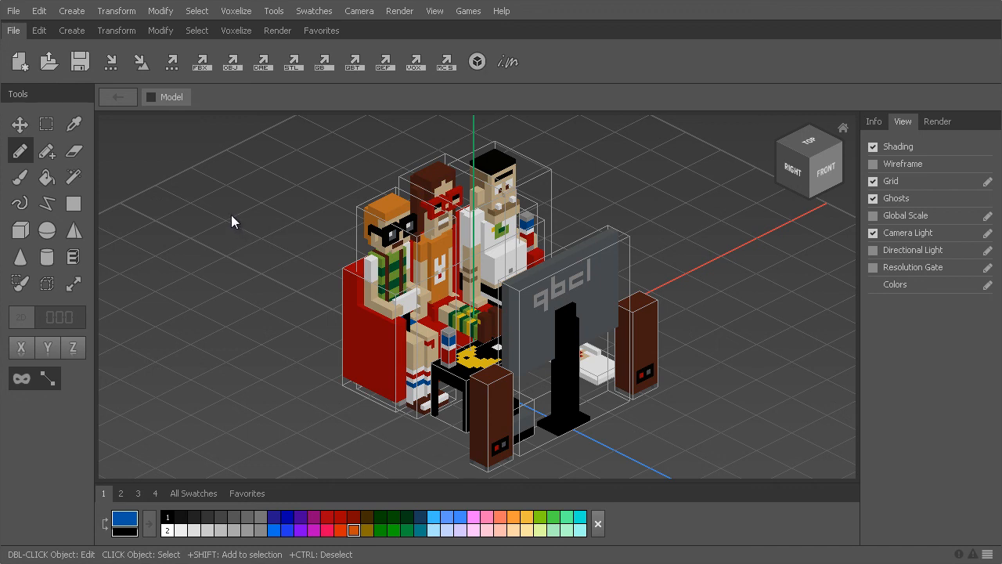
left_click(161, 10)
mouse_move(72, 9)
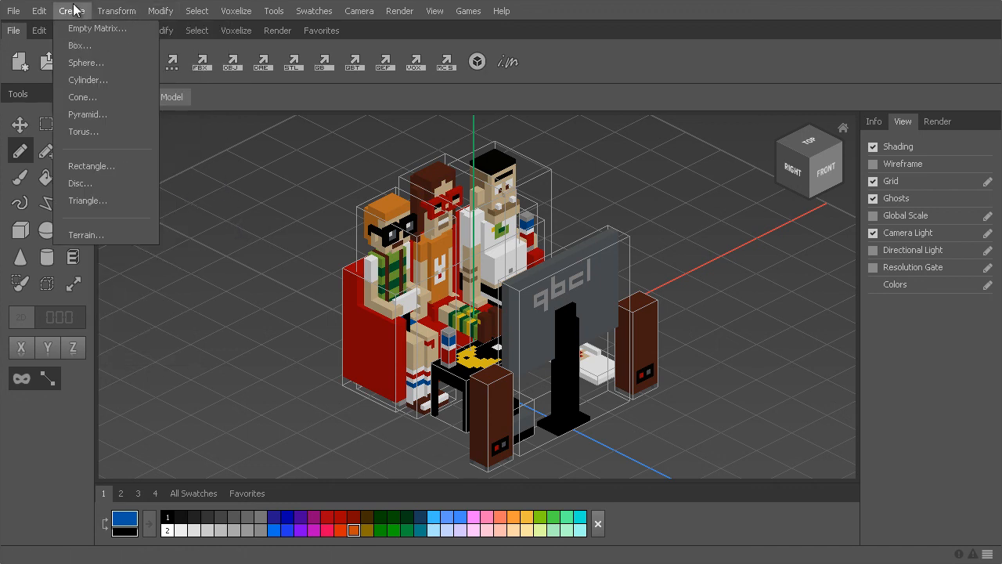
left_click(276, 165)
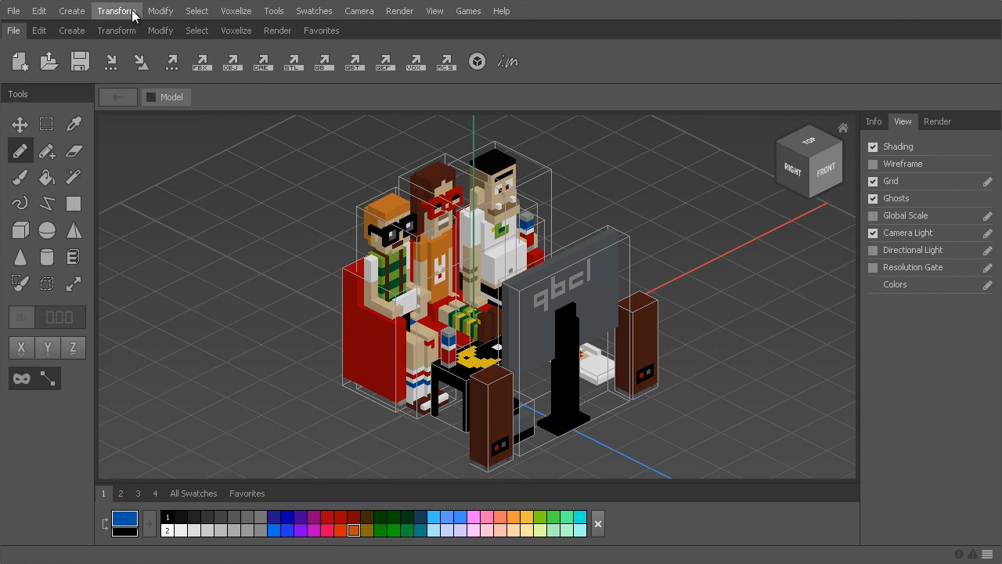
left_click(439, 11)
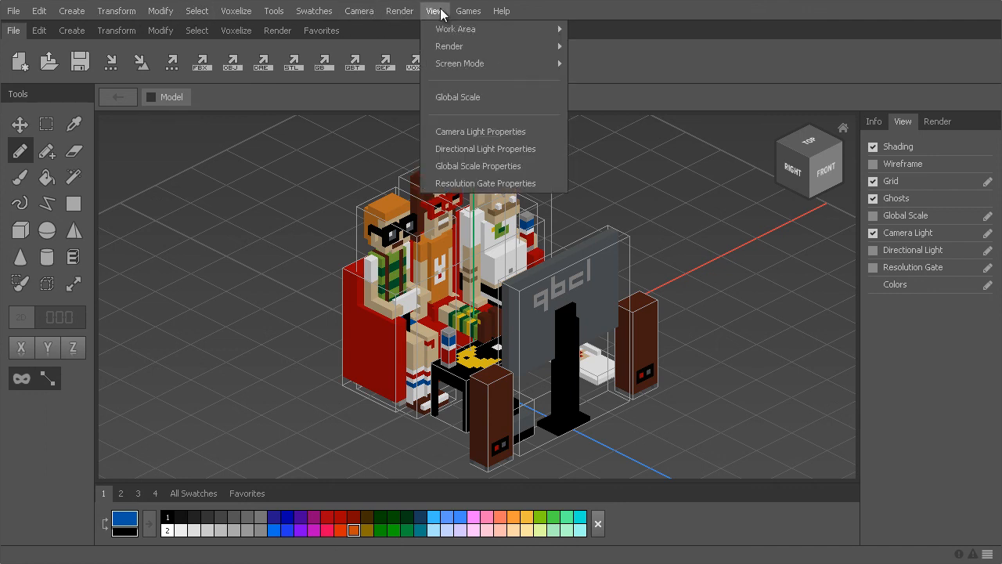
left_click(441, 13)
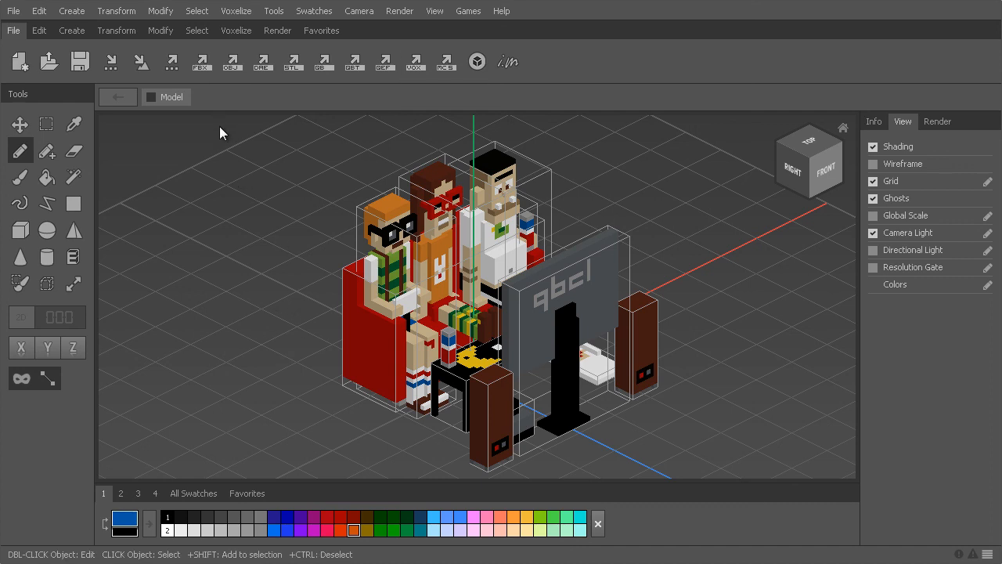
left_click(168, 17)
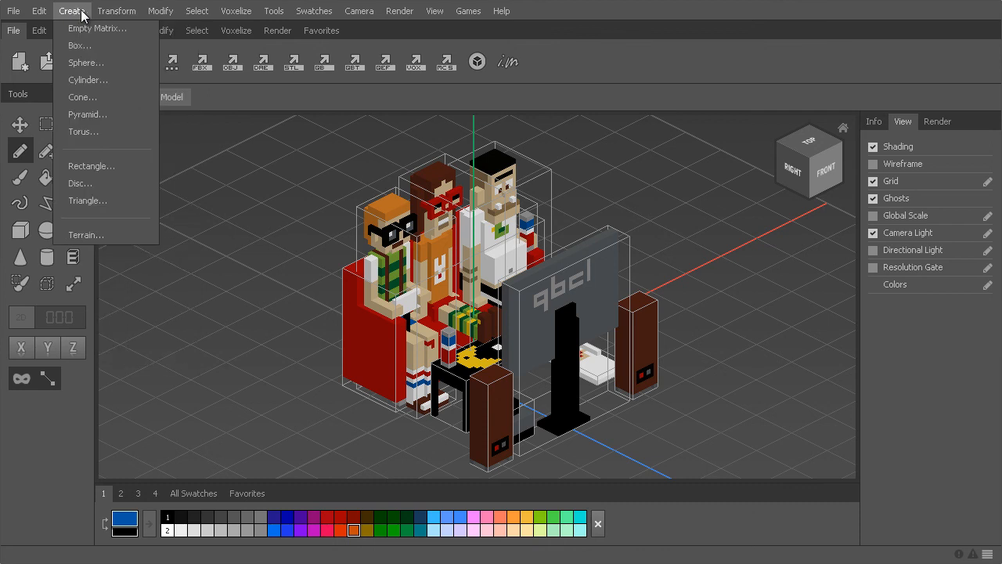